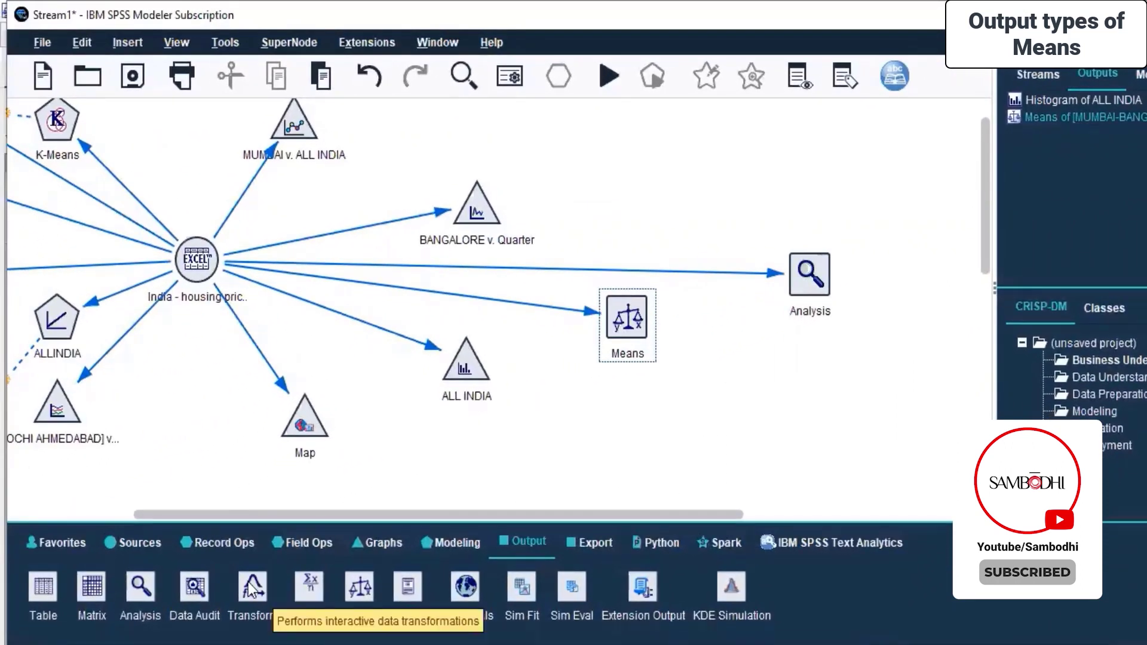
Place a Transform node below the Excel source and connect the source to it.
drag(588, 515, 452, 510)
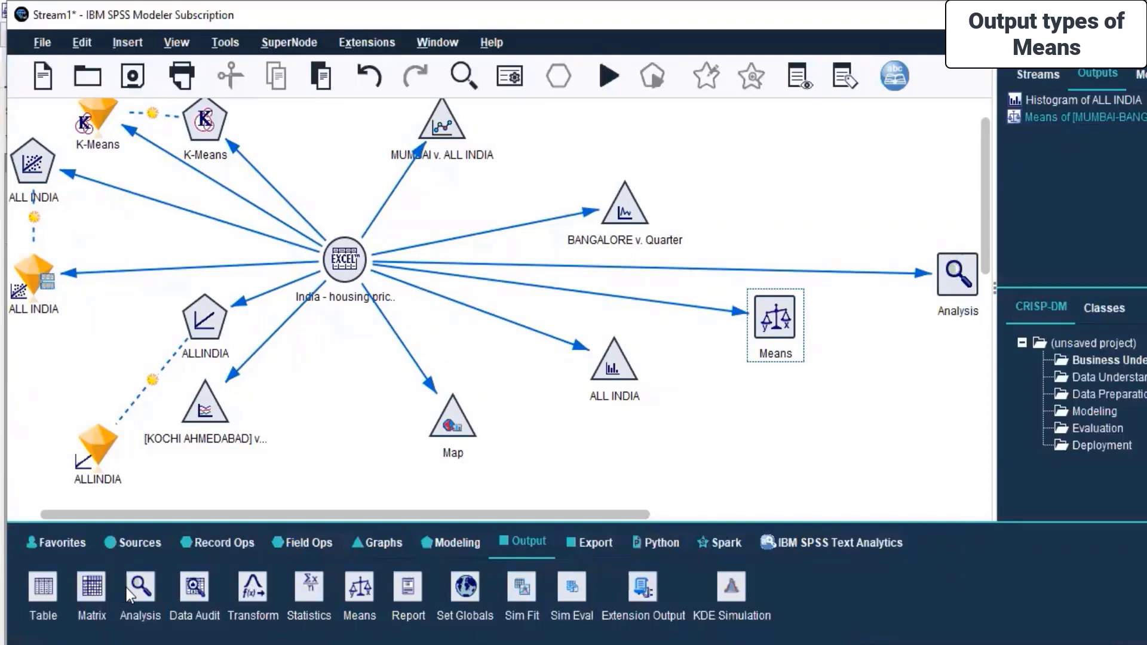
drag(257, 596, 383, 369)
drag(339, 406, 338, 410)
right_click(340, 258)
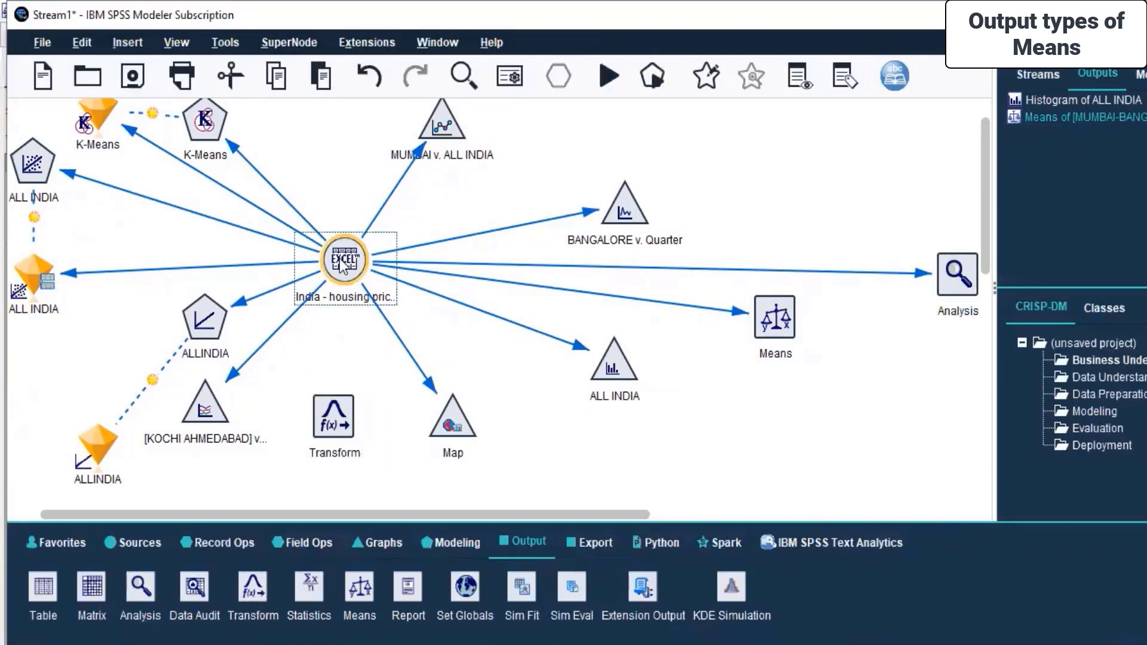
click(390, 297)
click(336, 413)
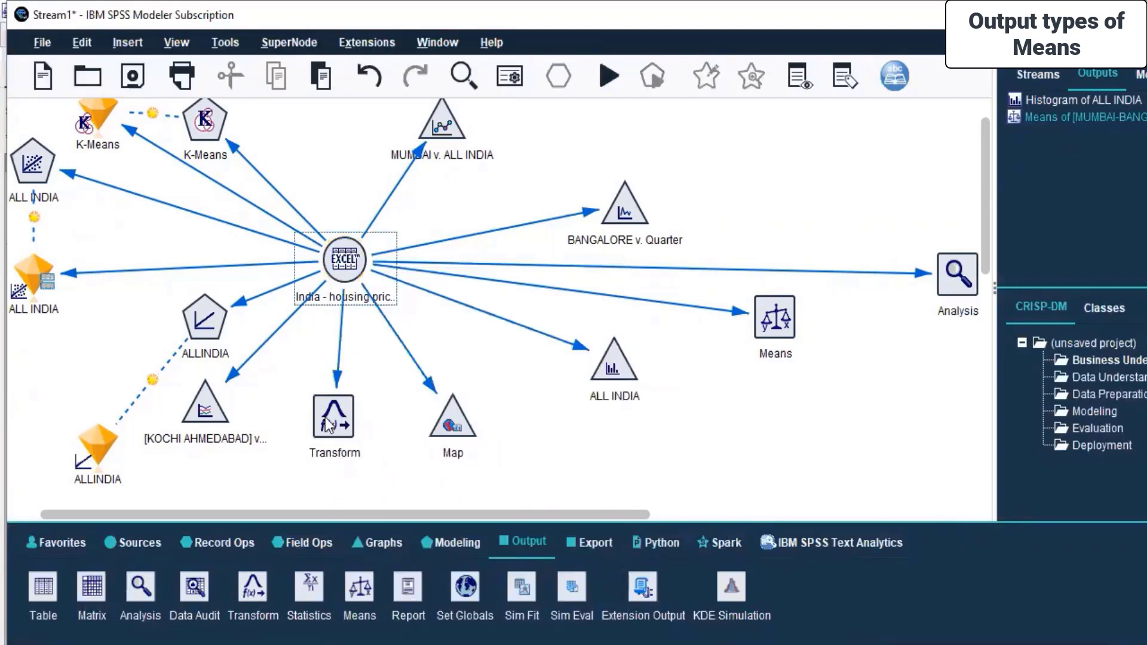
Review the Transform node's tabs, then run it and dismiss the resulting error messages.
double_click(329, 424)
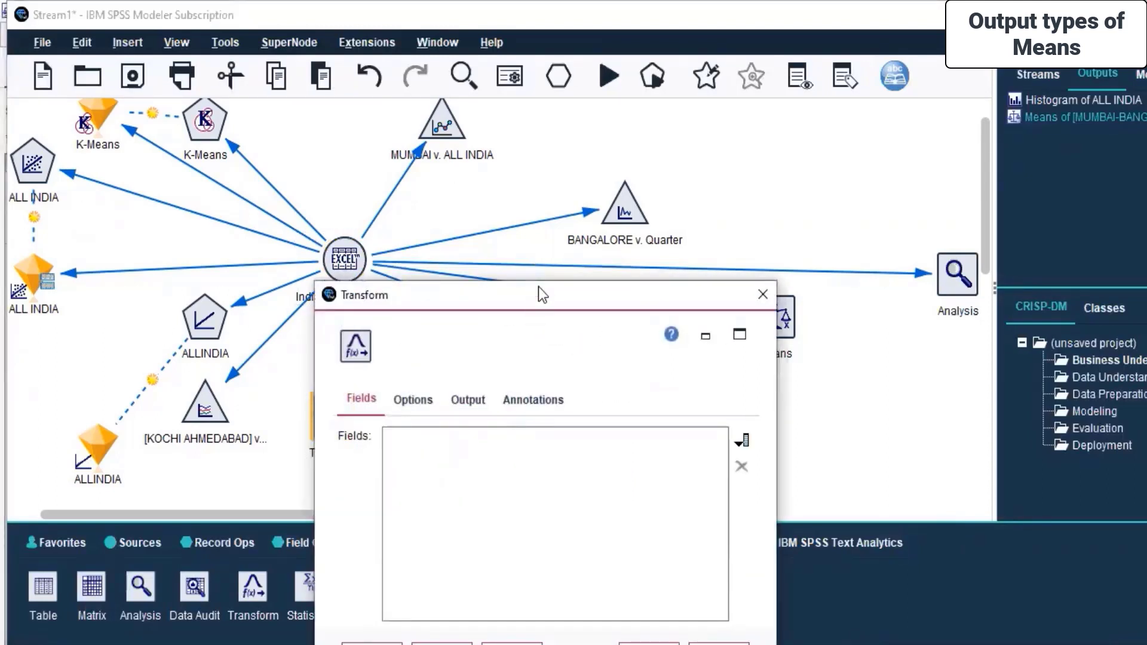
click(518, 235)
click(564, 245)
click(619, 239)
click(471, 239)
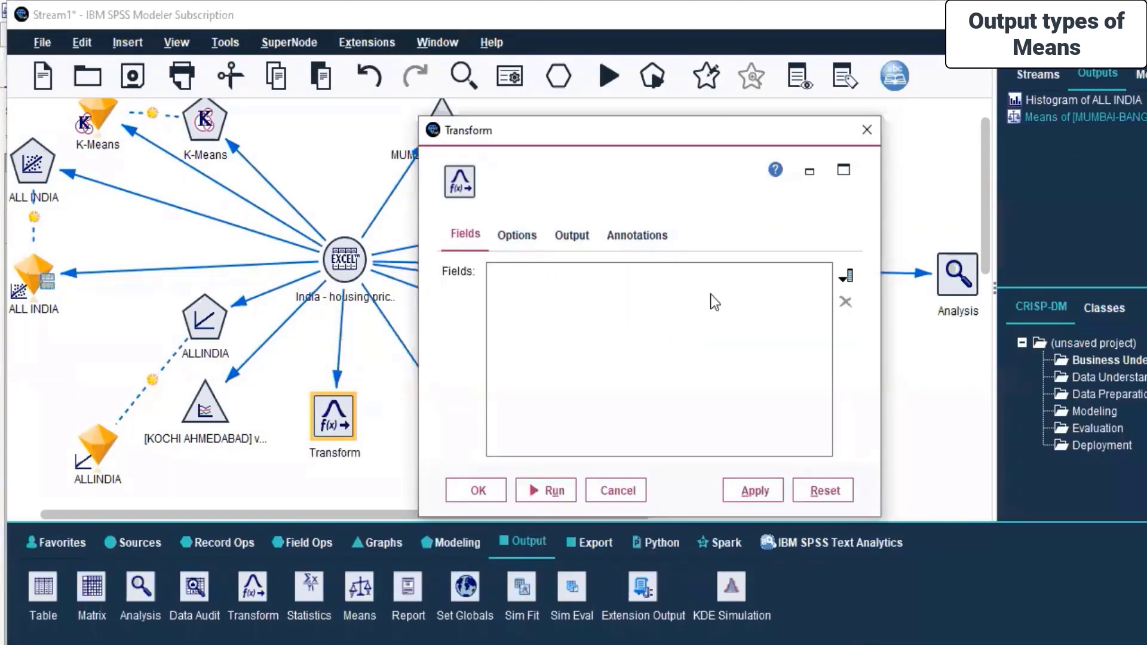
click(867, 129)
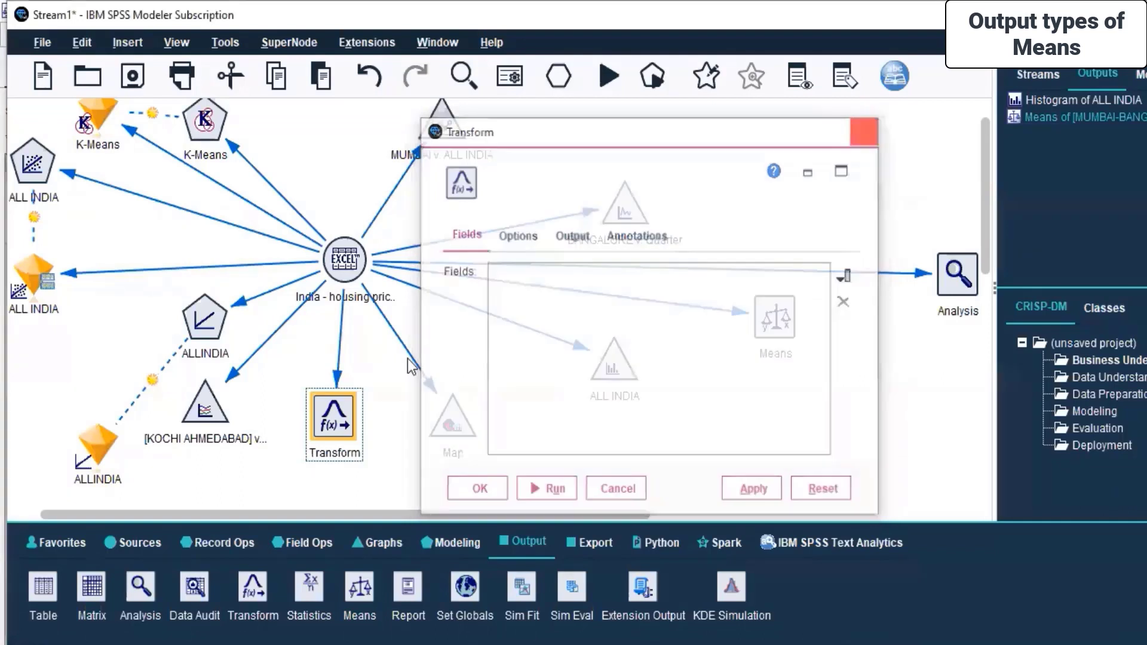
right_click(336, 423)
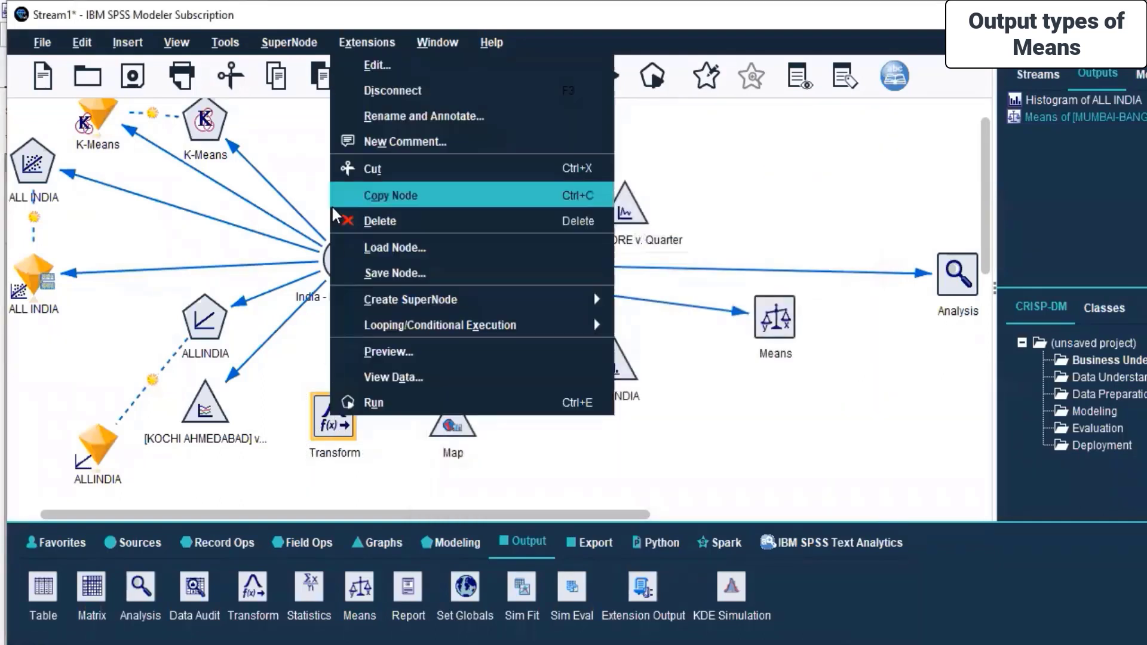
click(385, 404)
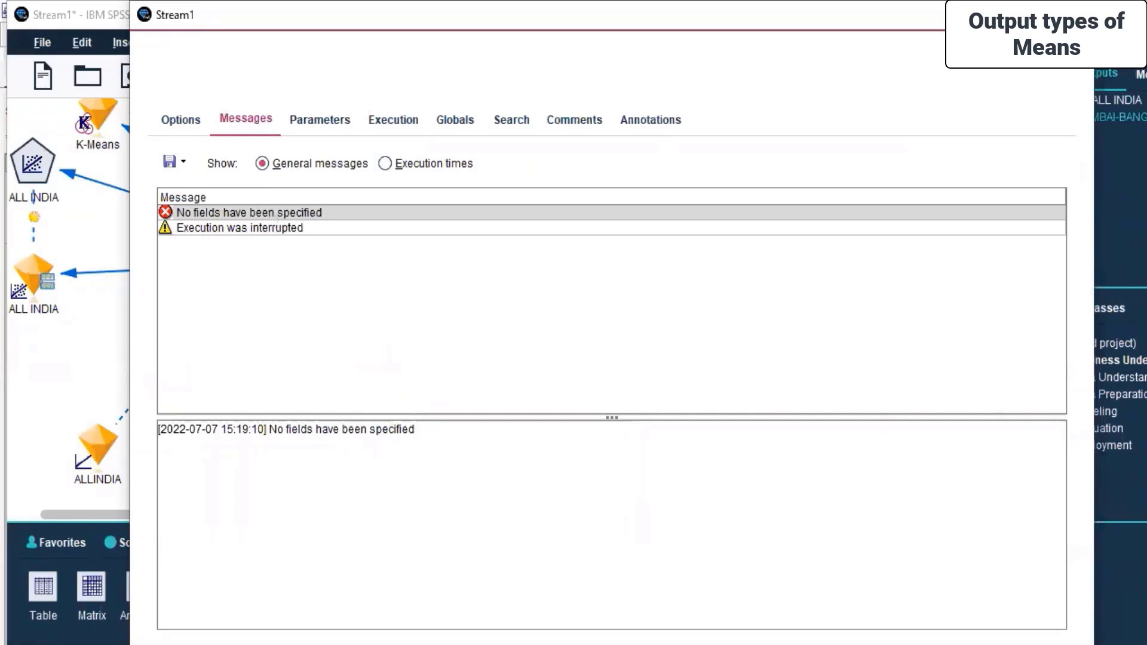
key(Escape)
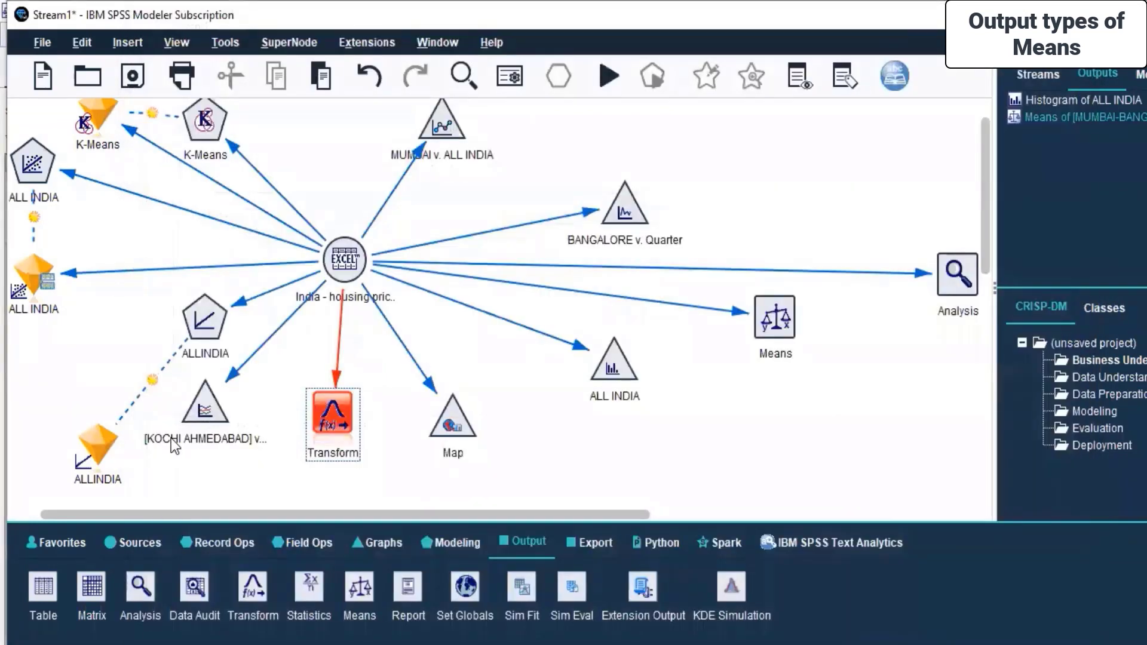
Set the Transform node's field to ALL INDIA and run it to see its distributions.
right_click(332, 414)
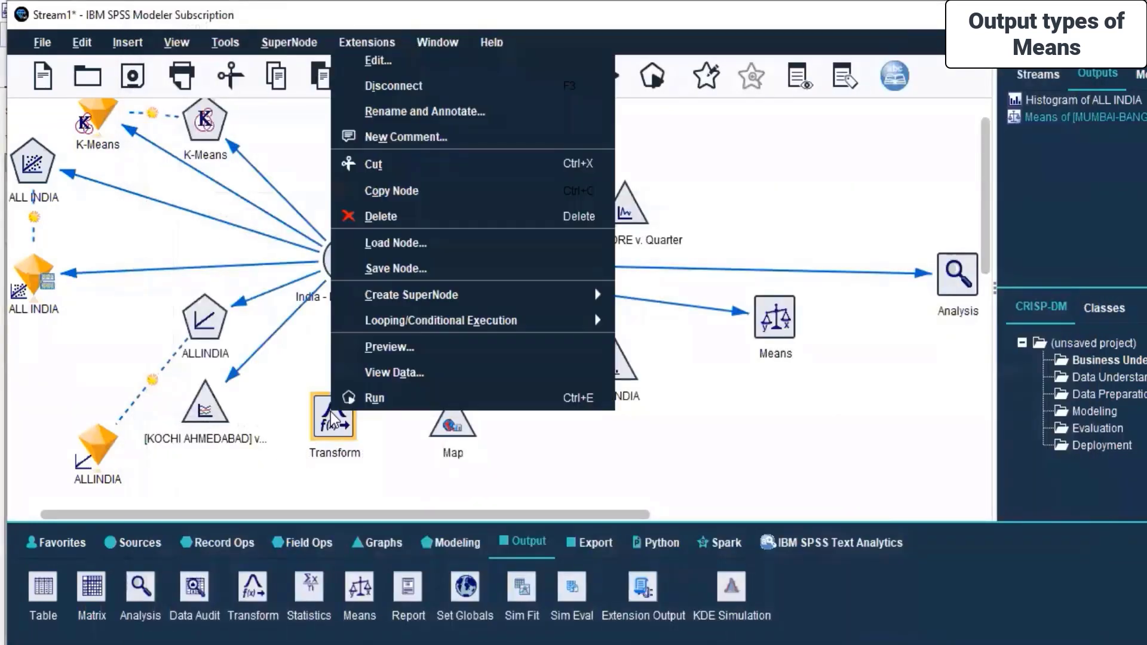
click(402, 61)
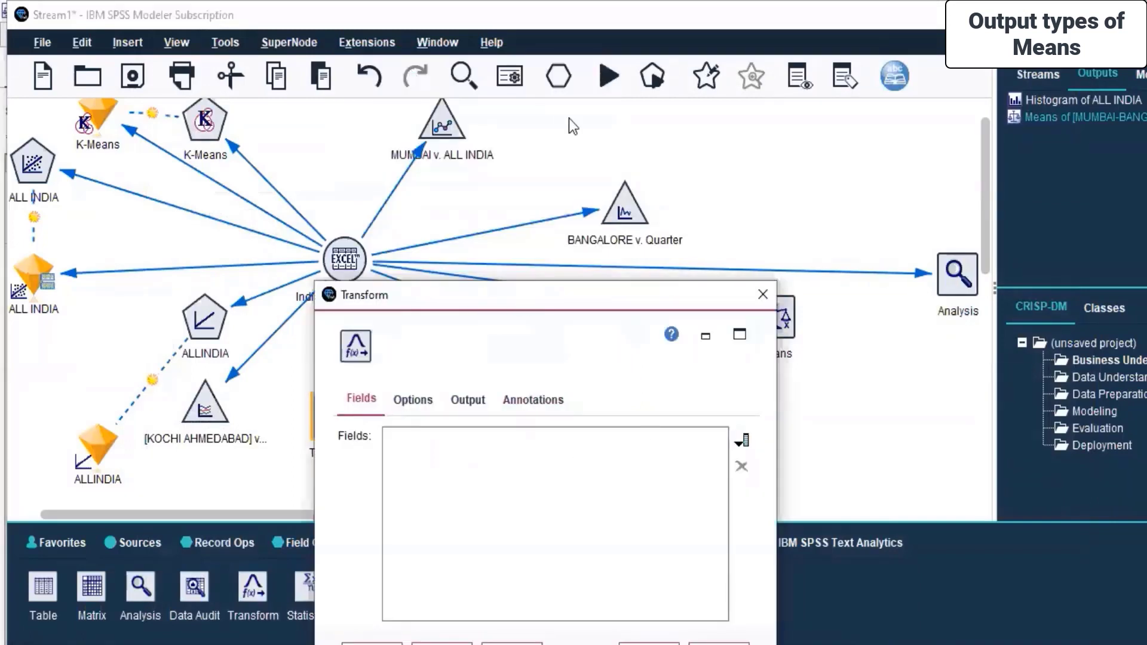
drag(544, 302, 588, 130)
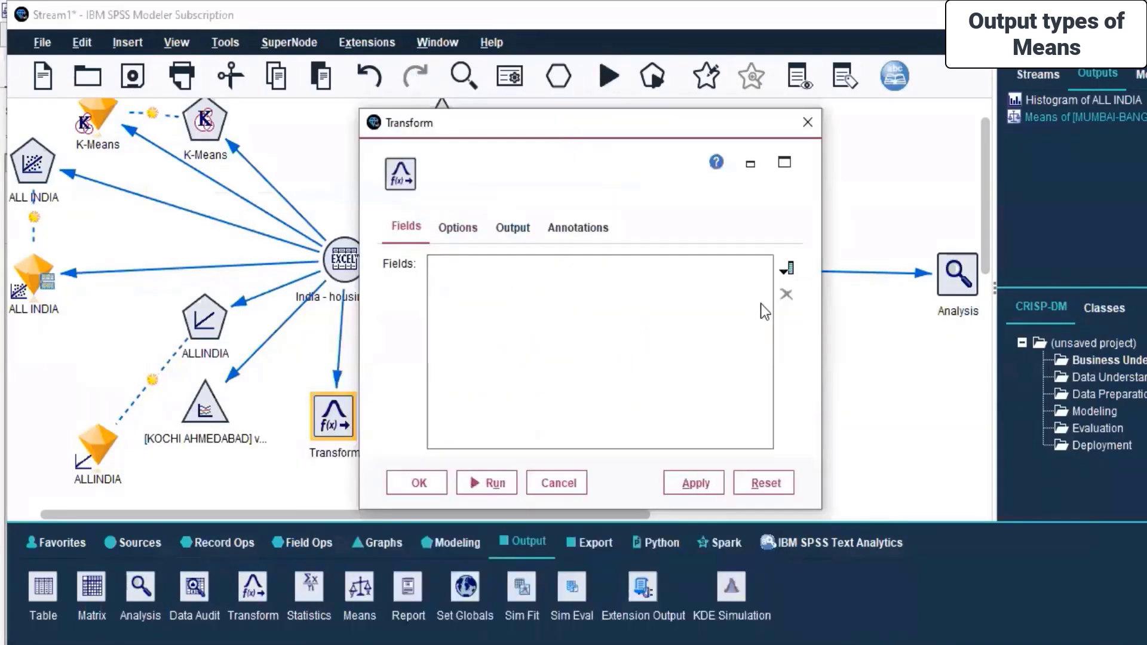
click(790, 270)
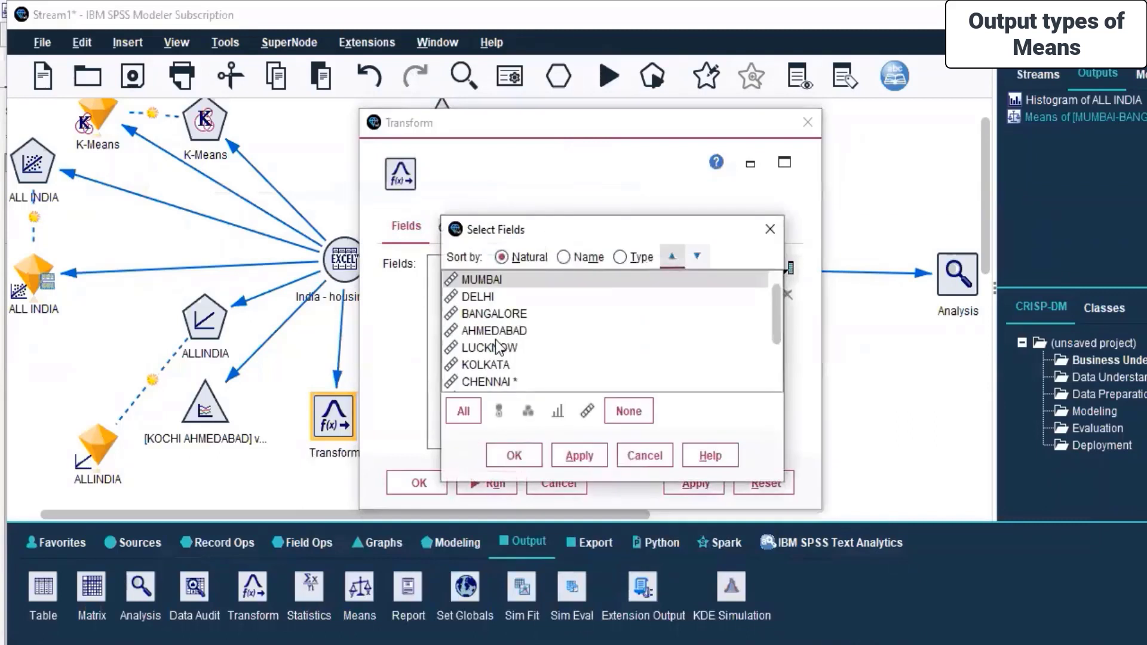
scroll(501, 341, down, 2)
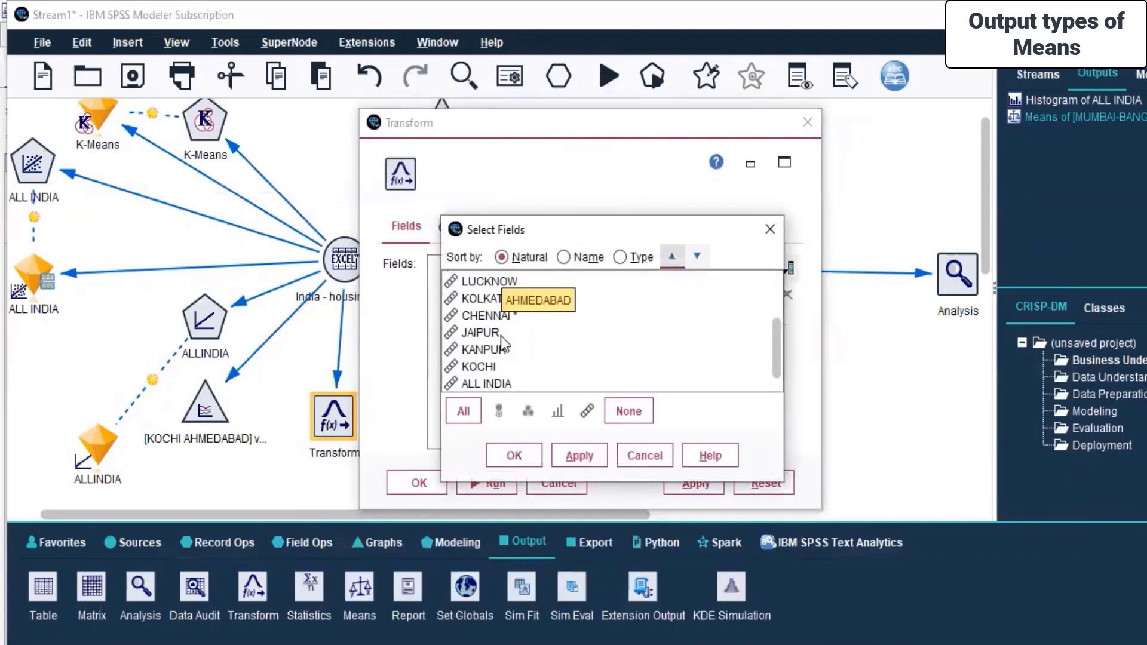
click(506, 385)
click(582, 459)
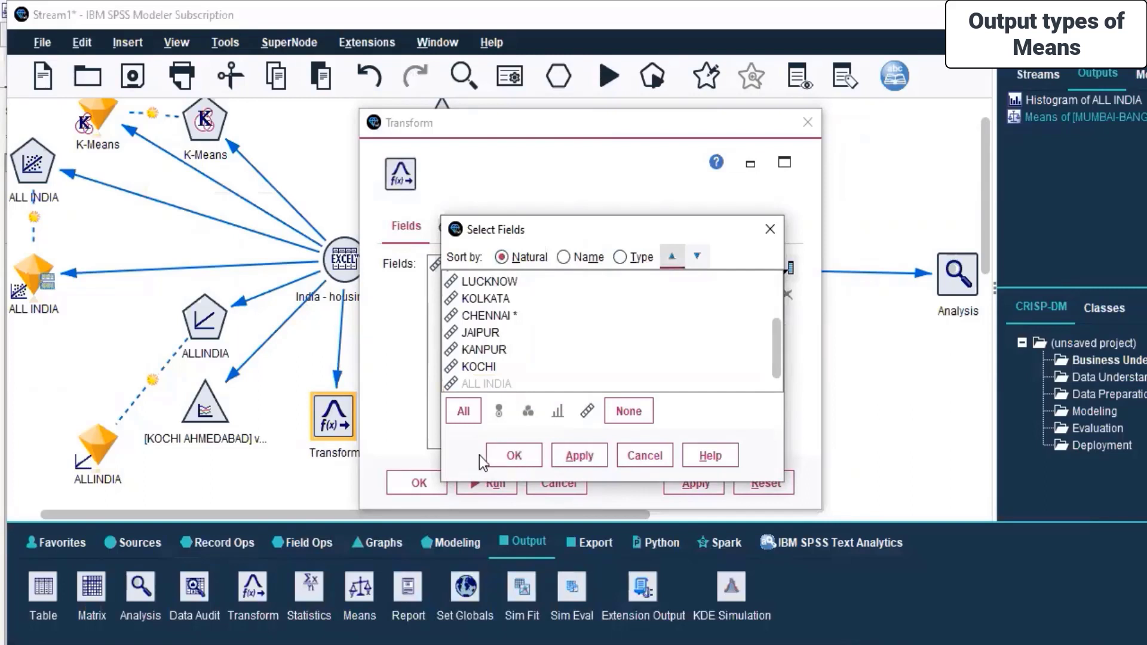
click(514, 457)
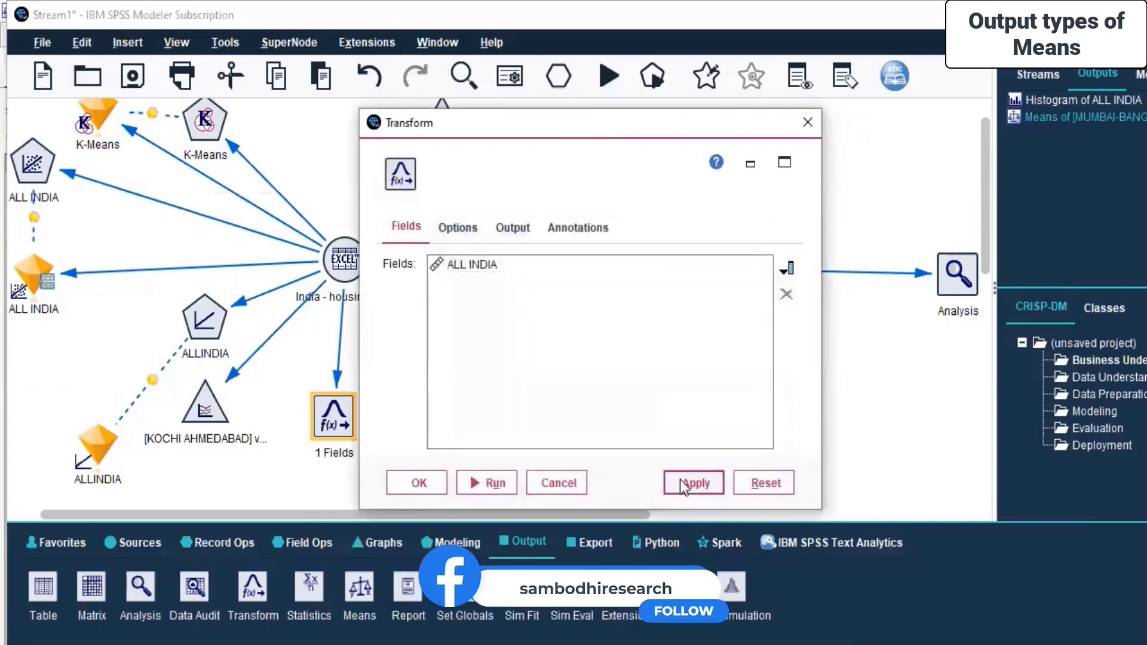
click(514, 484)
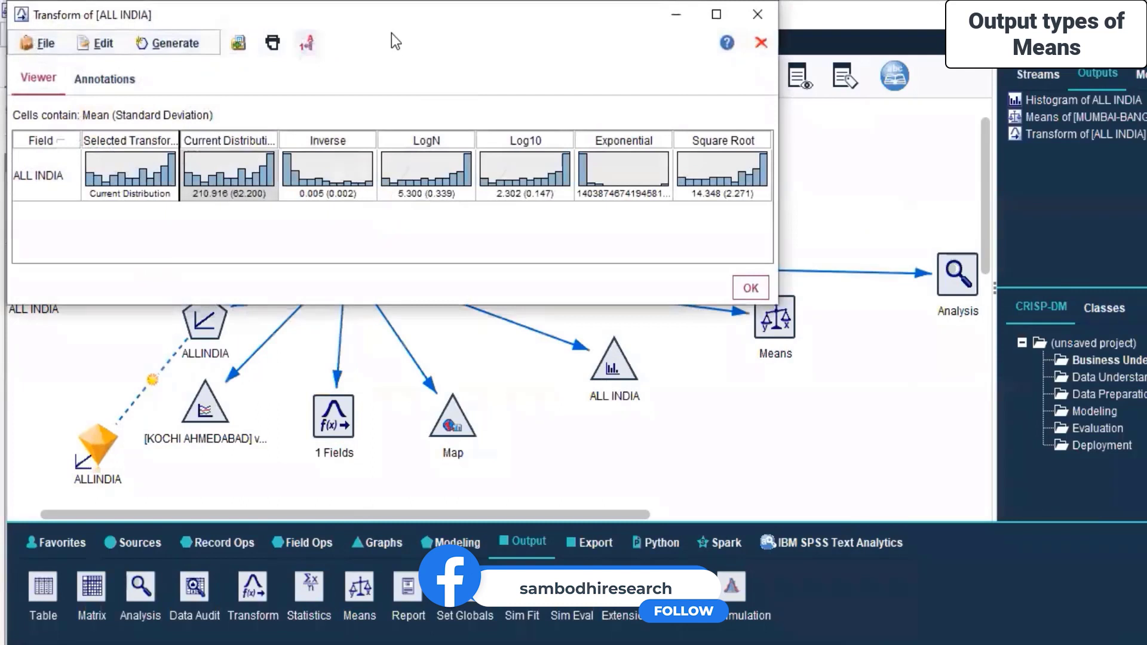
Maximize the Transform of [ALL INDIA] output, widen Selected Transform, and apply the Exponential transform.
click(717, 15)
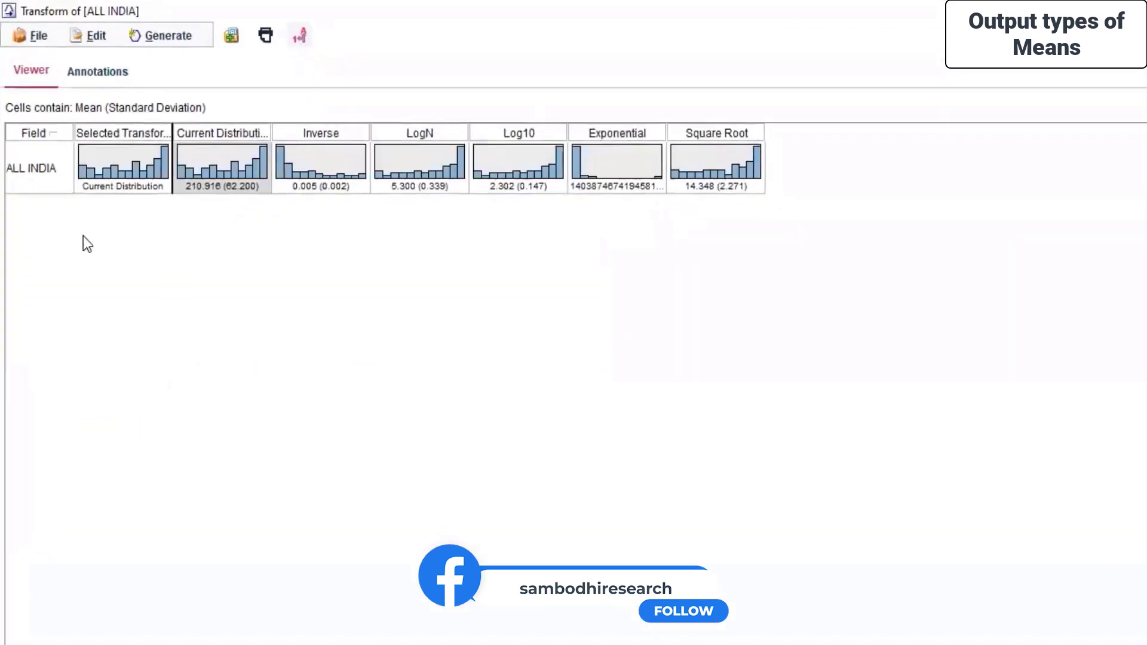
click(111, 151)
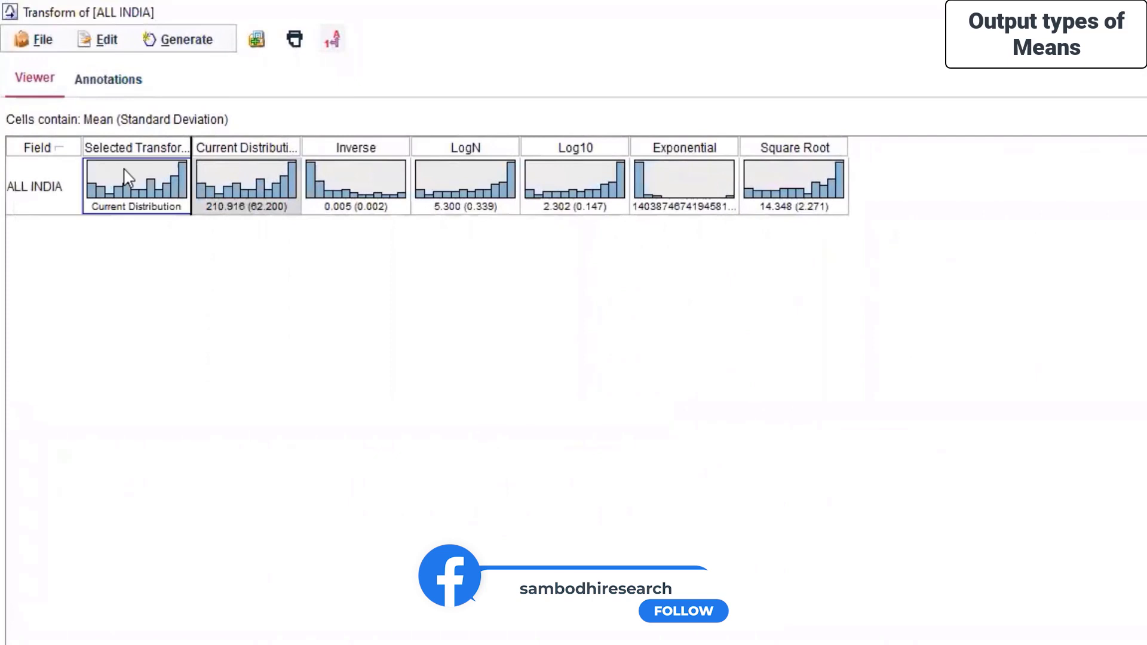
drag(191, 141, 329, 139)
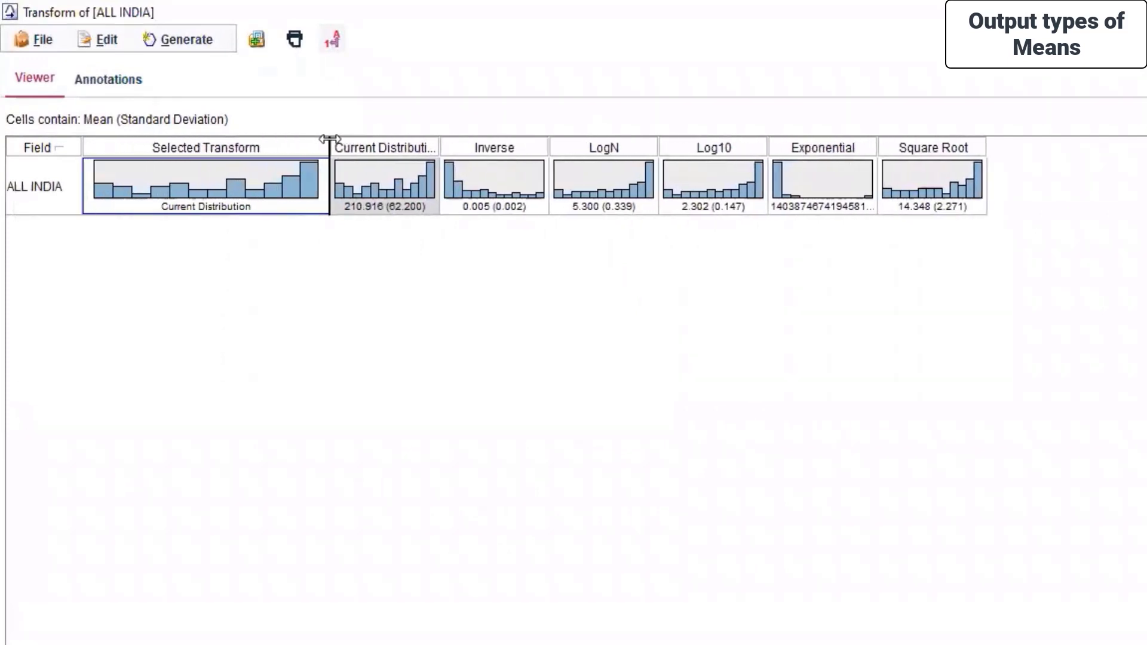
click(443, 156)
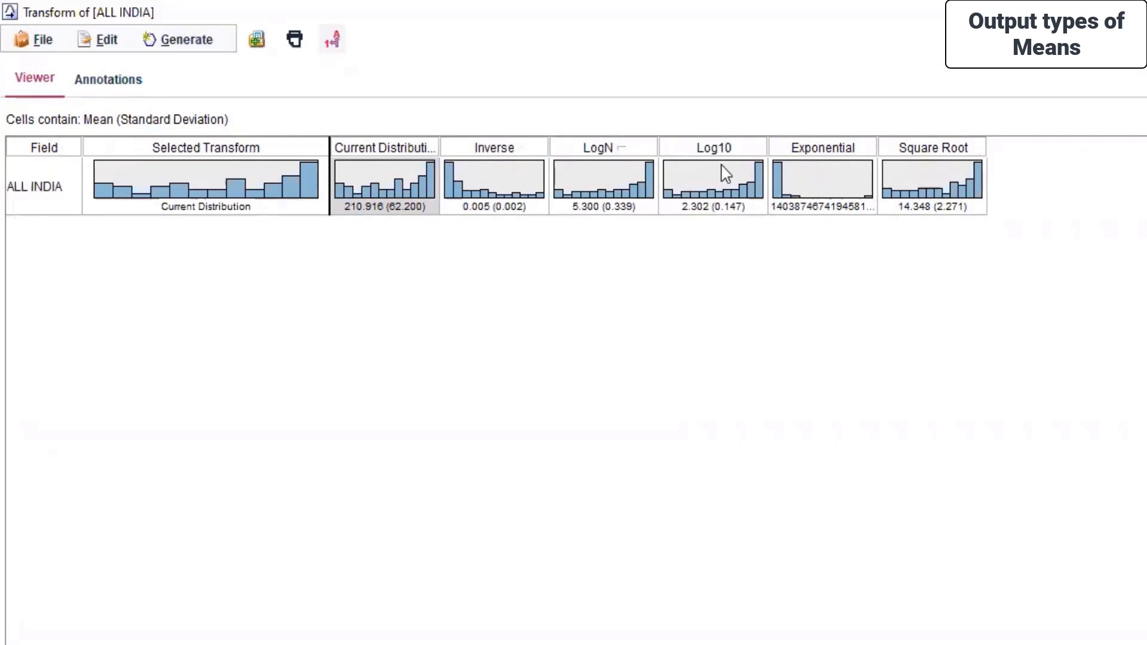
click(833, 173)
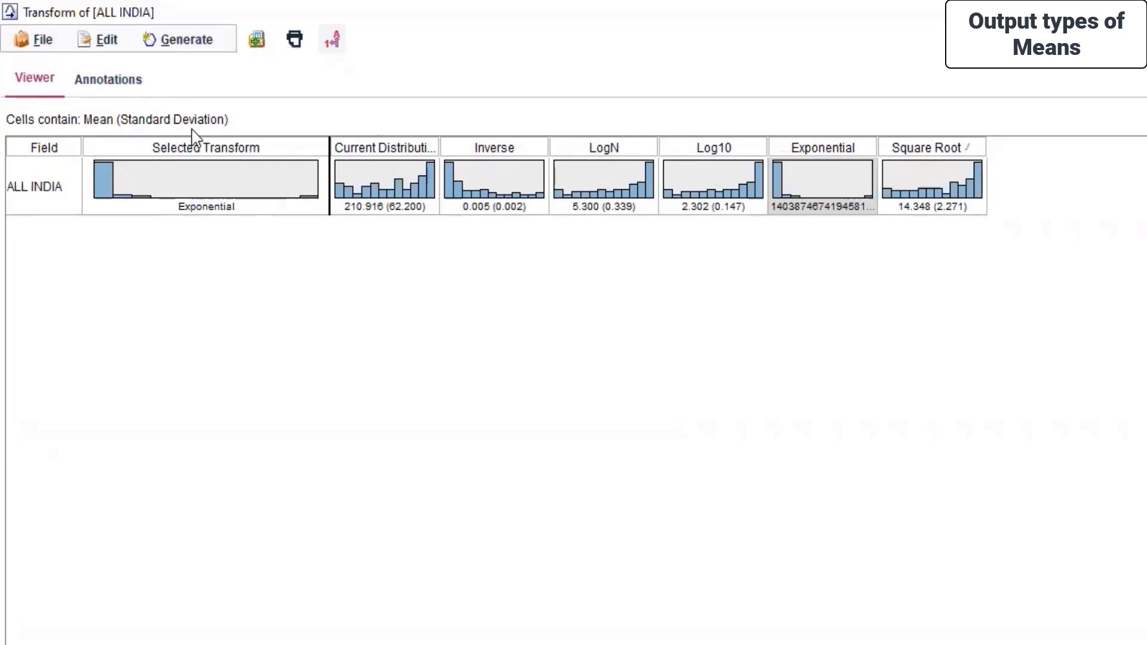
click(233, 192)
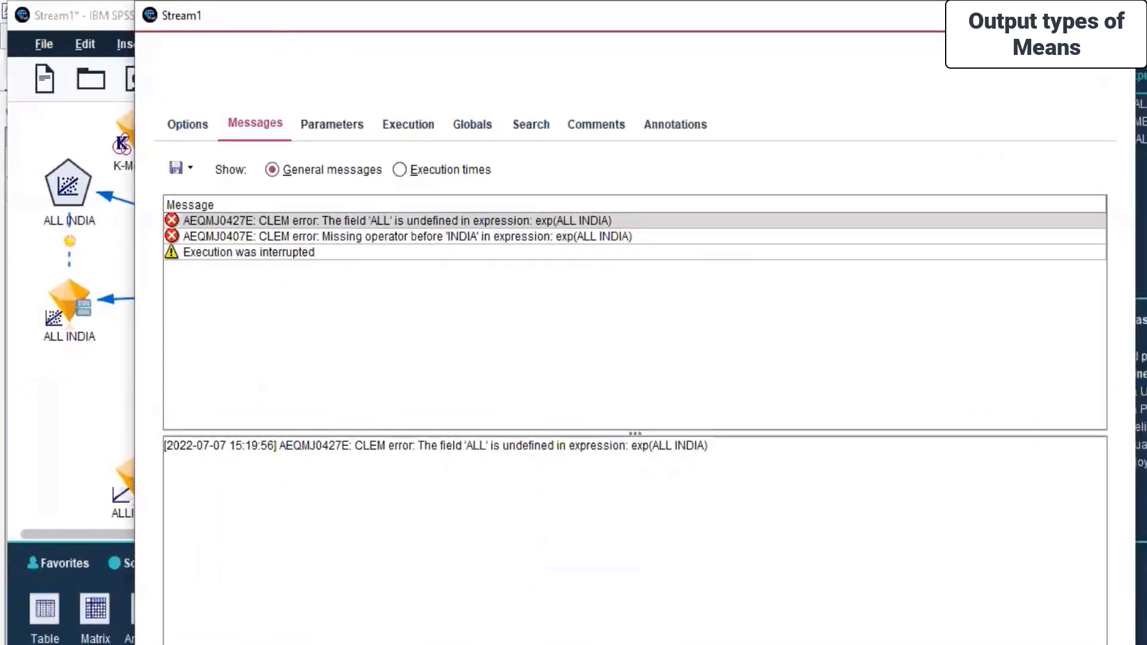
Close the error messages, bring back the Transform of [ALL INDIA] output, and copy its Current Distribution chart.
click(1120, 14)
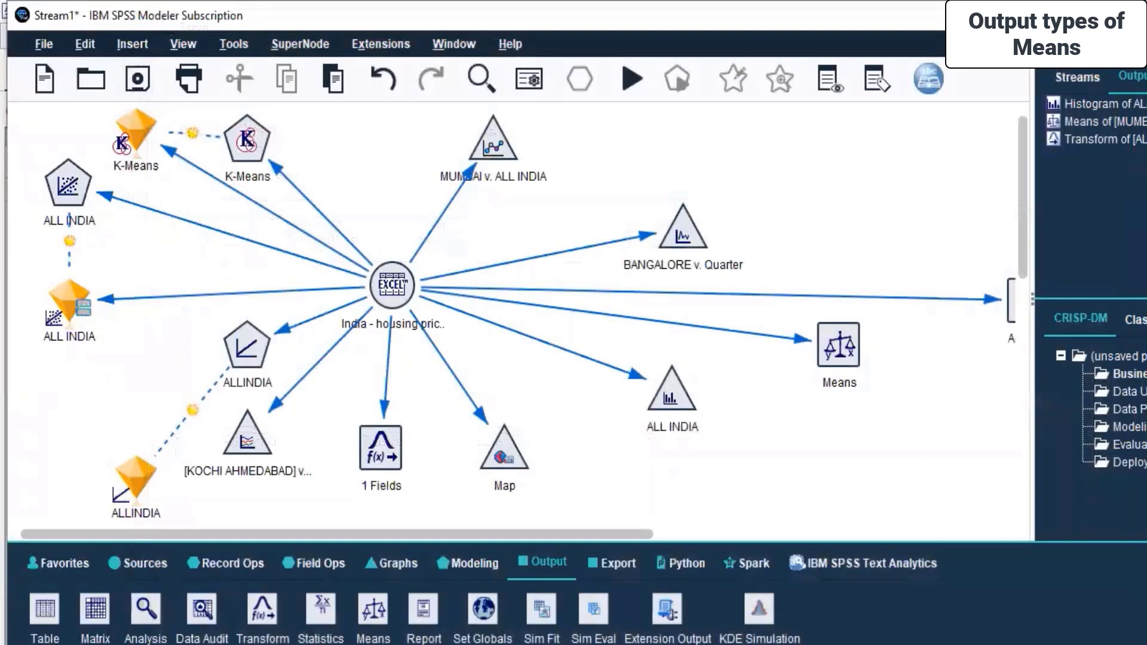
mouse_move(700, 642)
click(896, 621)
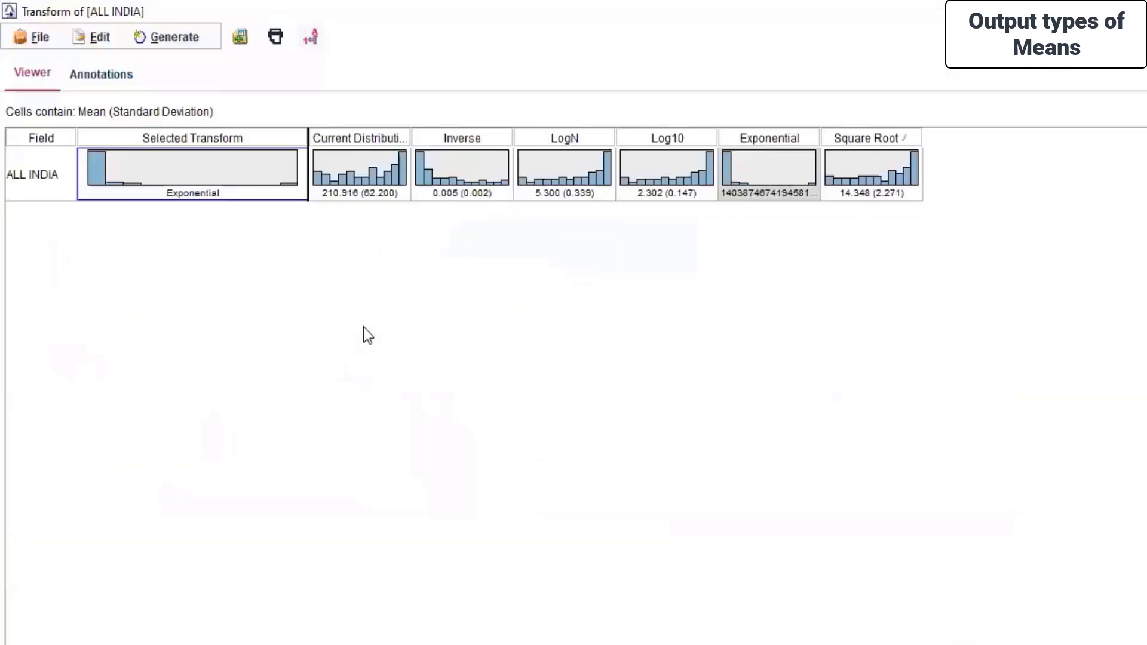
click(358, 158)
right_click(356, 159)
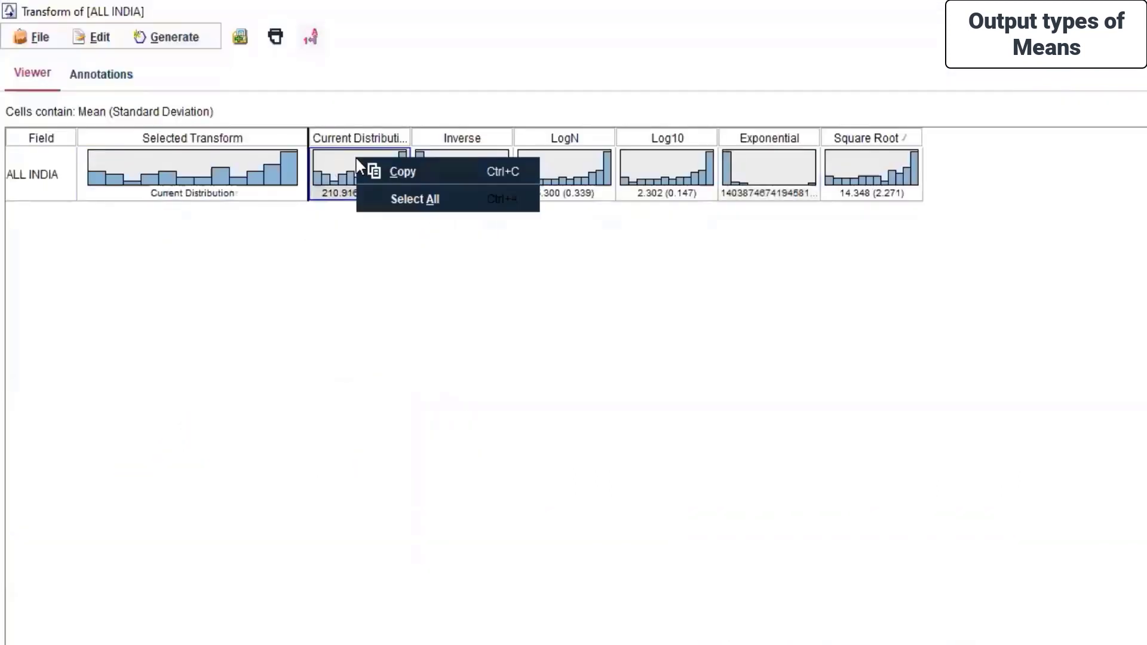
click(331, 141)
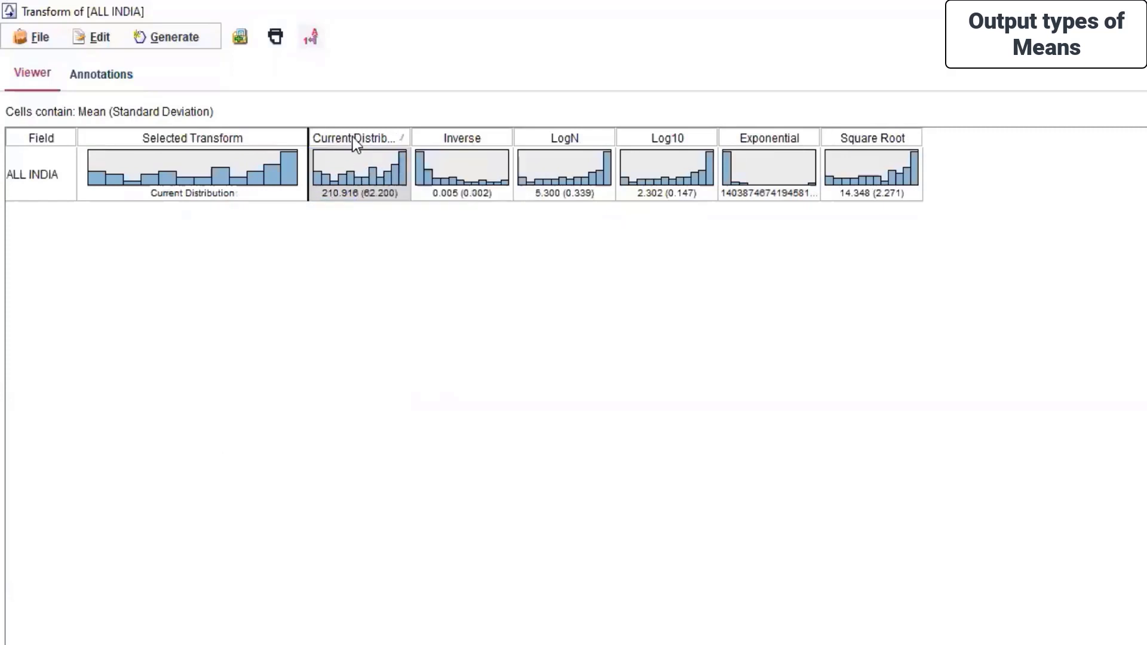
click(370, 185)
right_click(323, 172)
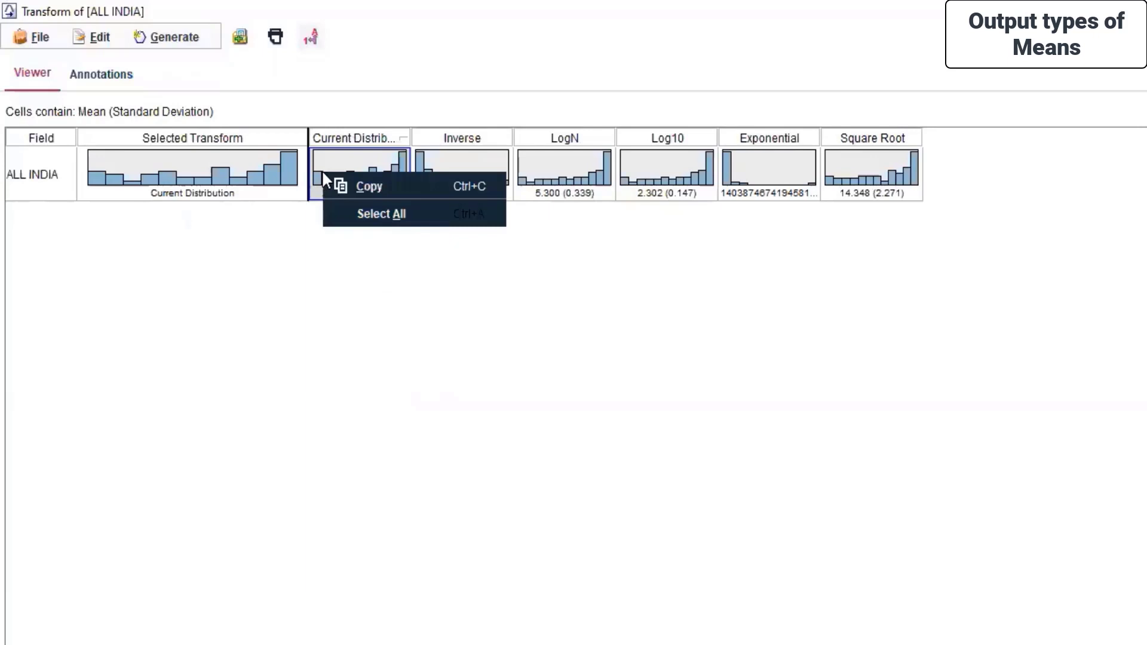
click(365, 186)
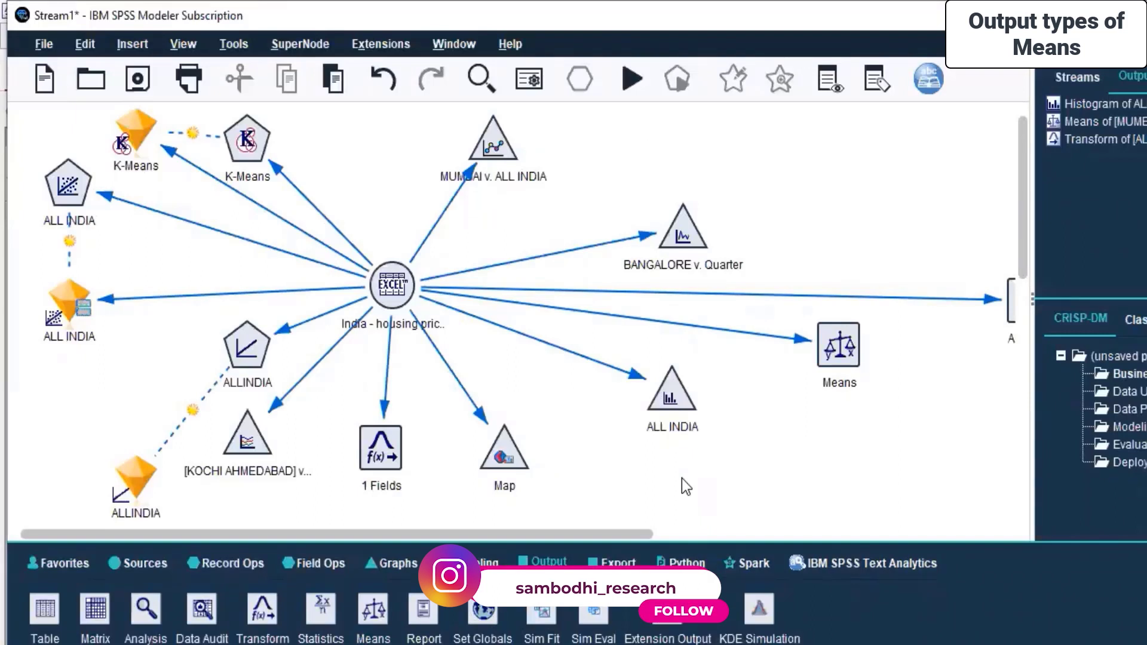
Place a Matrix output node above the Excel source and look through its settings tabs.
click(51, 607)
click(91, 611)
click(370, 149)
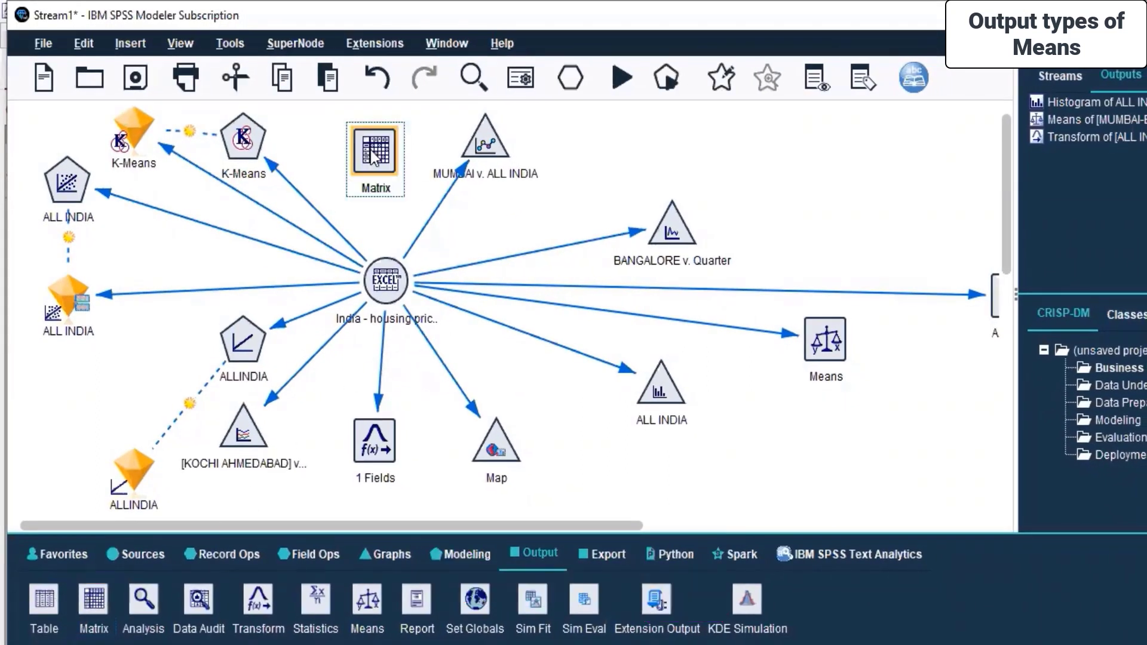
double_click(372, 157)
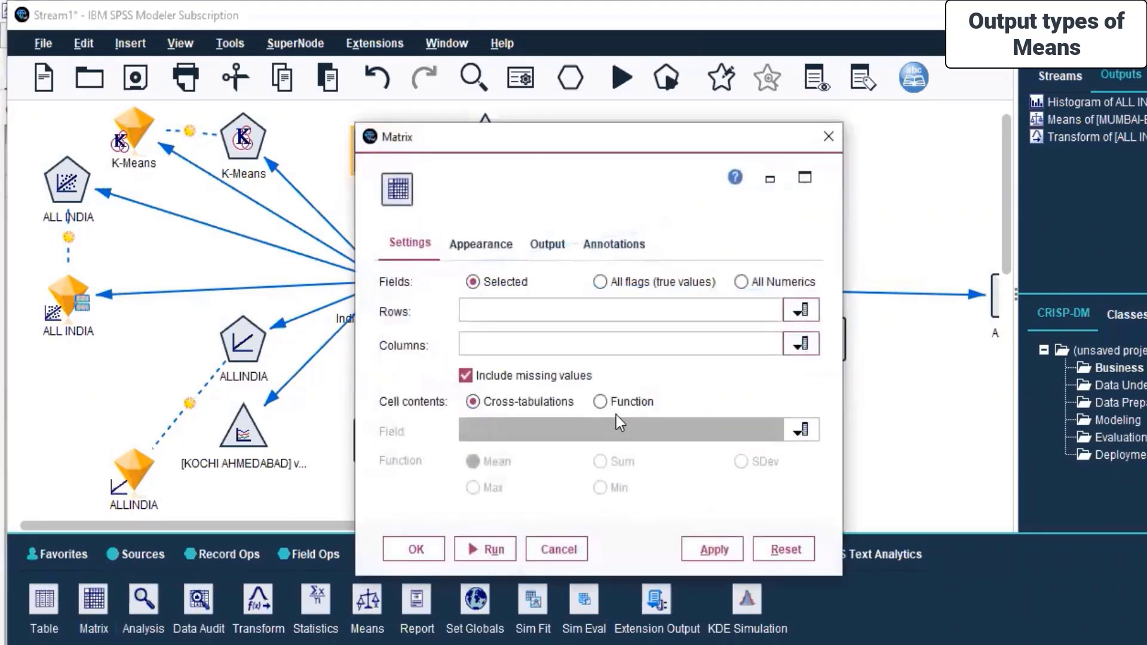
click(461, 245)
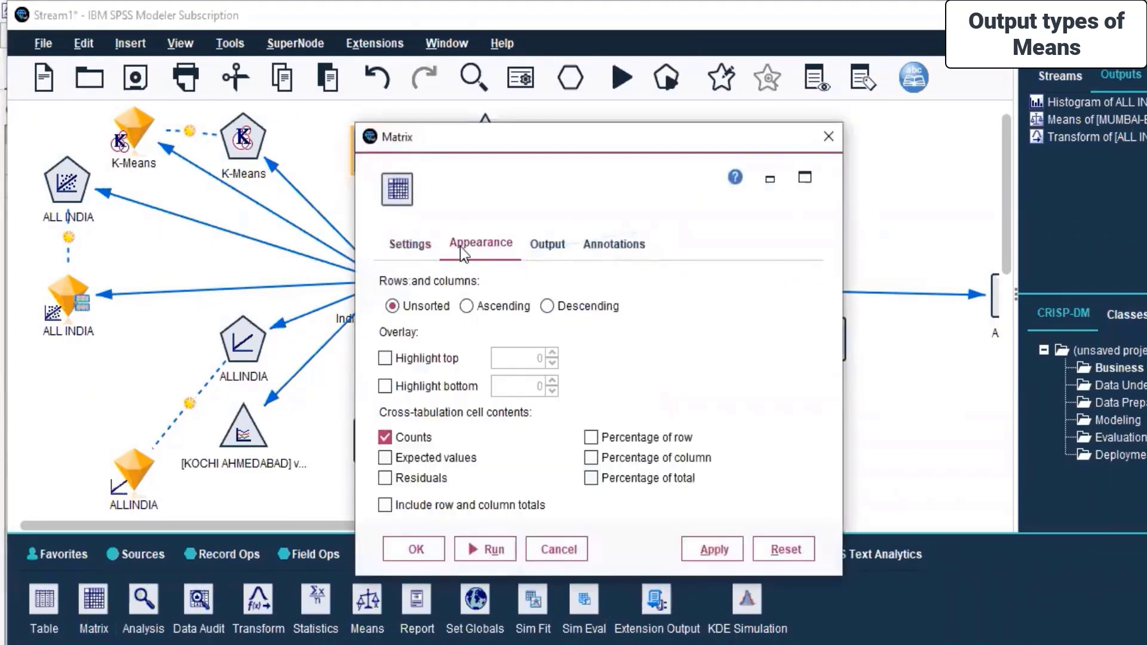
click(568, 259)
click(626, 239)
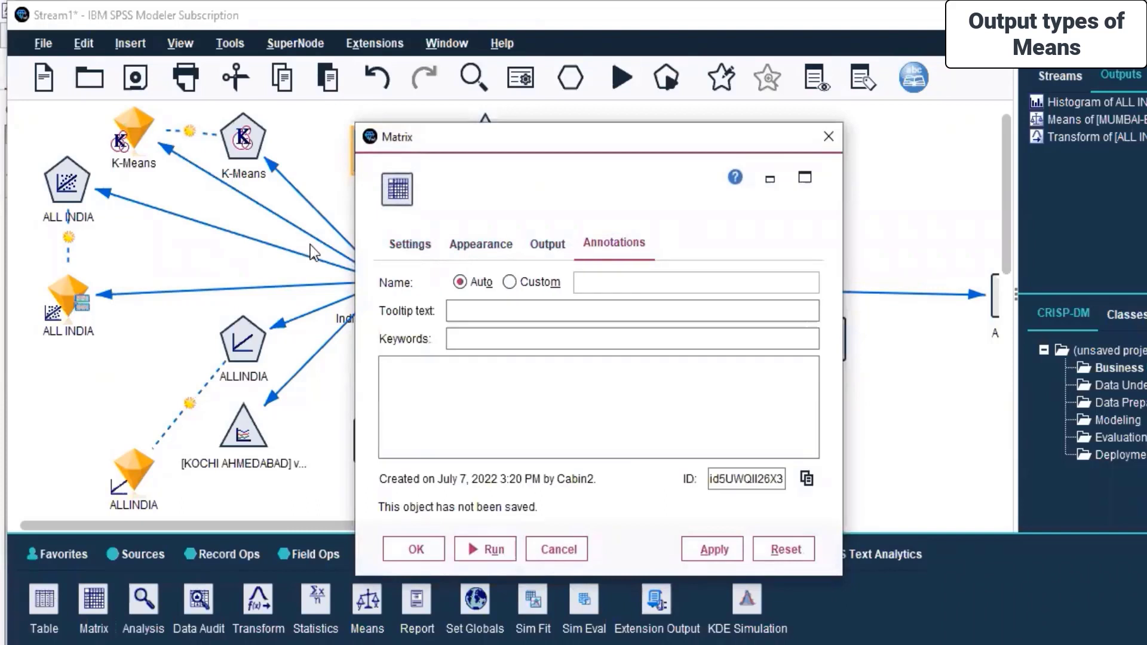
click(406, 246)
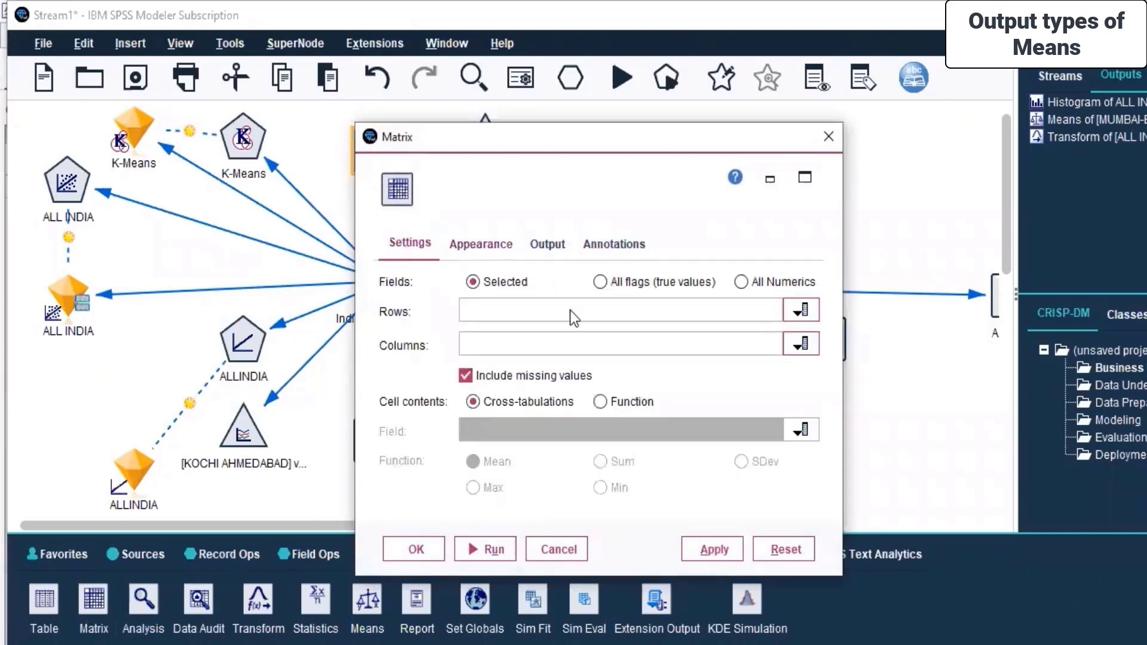
Set Matrix rows and columns to (none) and cell contents to Function instead of cross-tabulations.
click(808, 309)
click(535, 363)
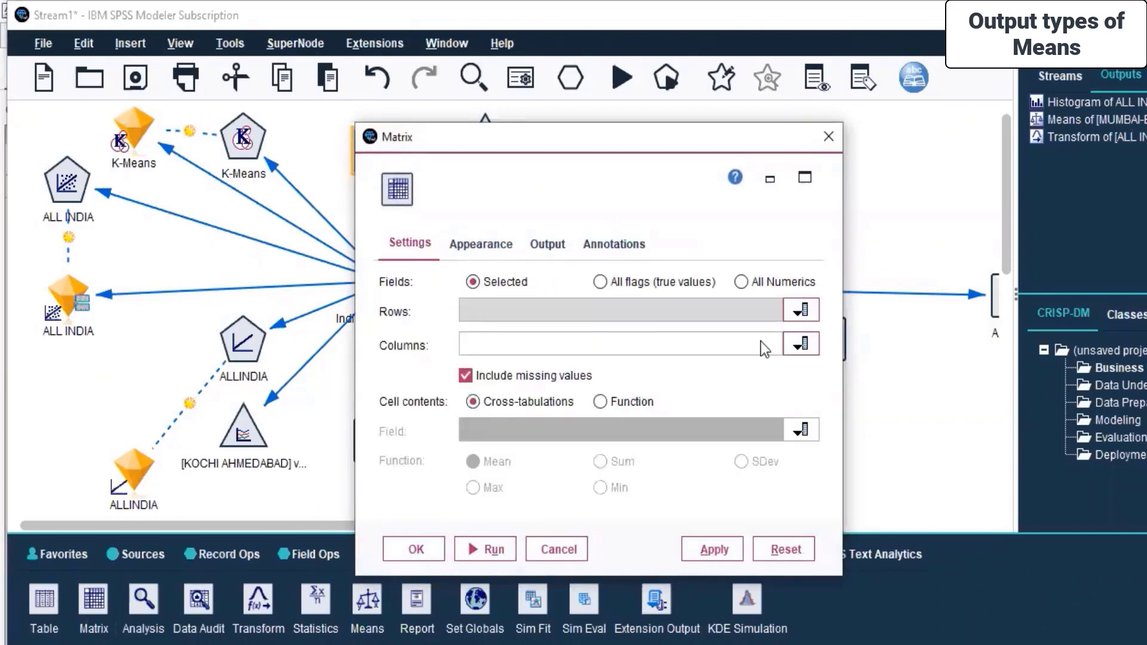
click(801, 344)
click(496, 395)
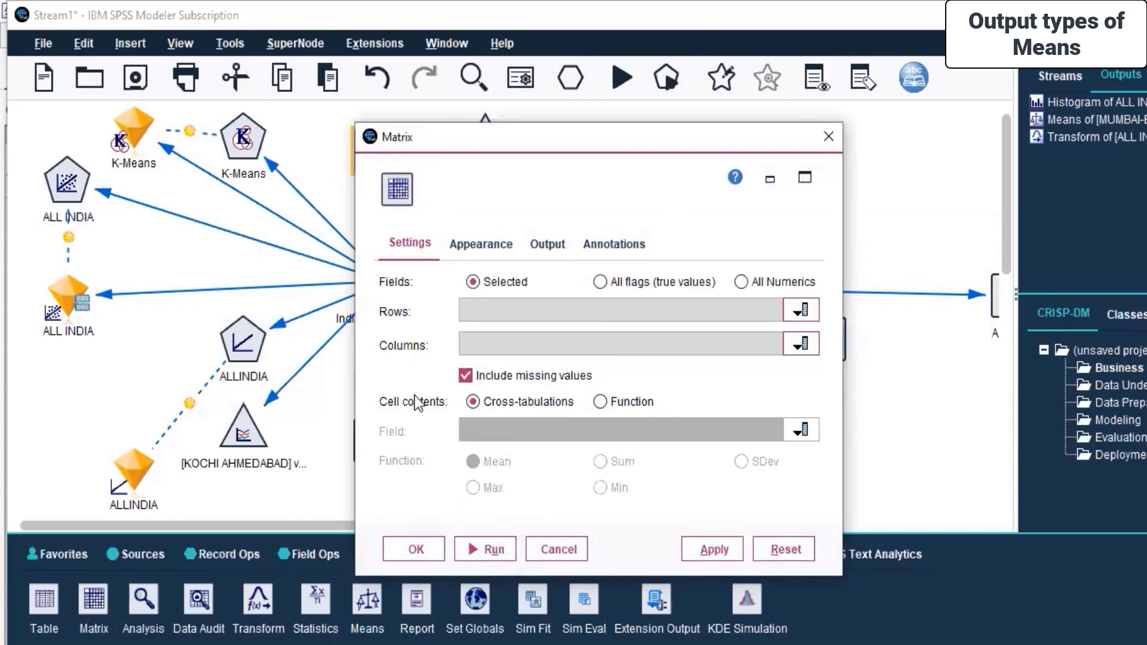
click(600, 401)
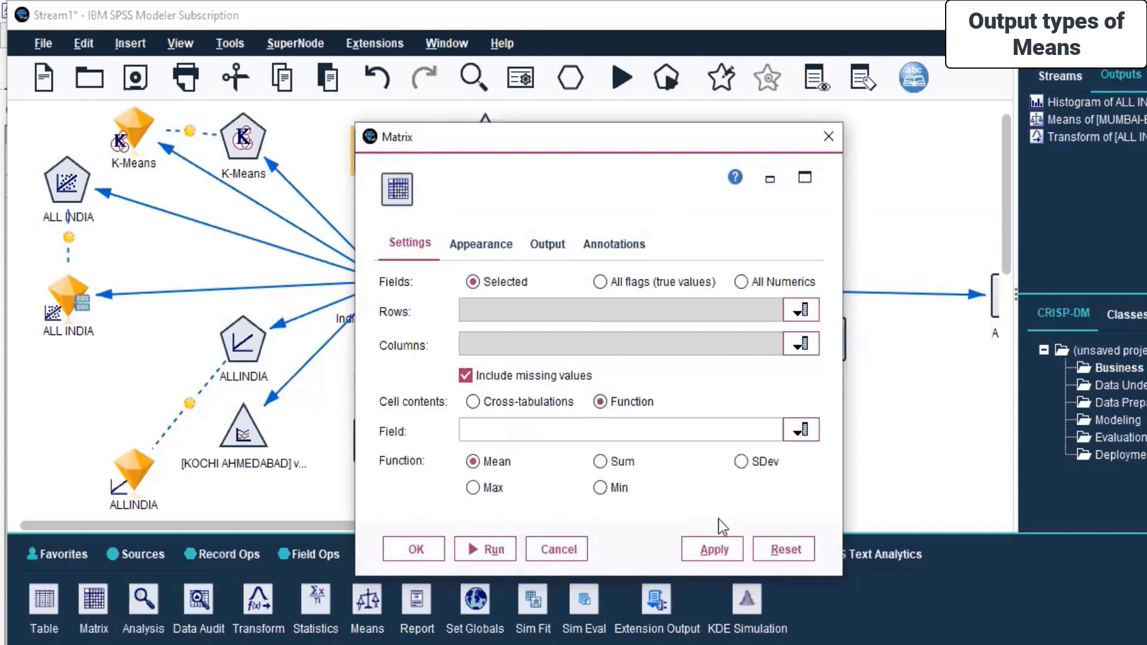
click(803, 431)
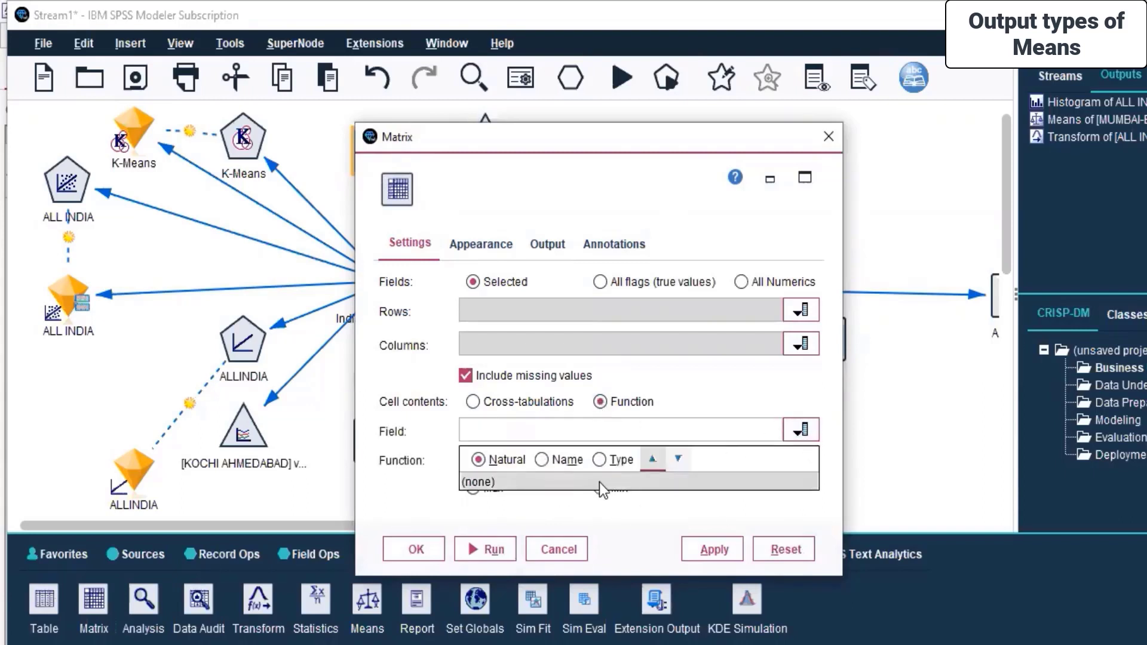
click(600, 482)
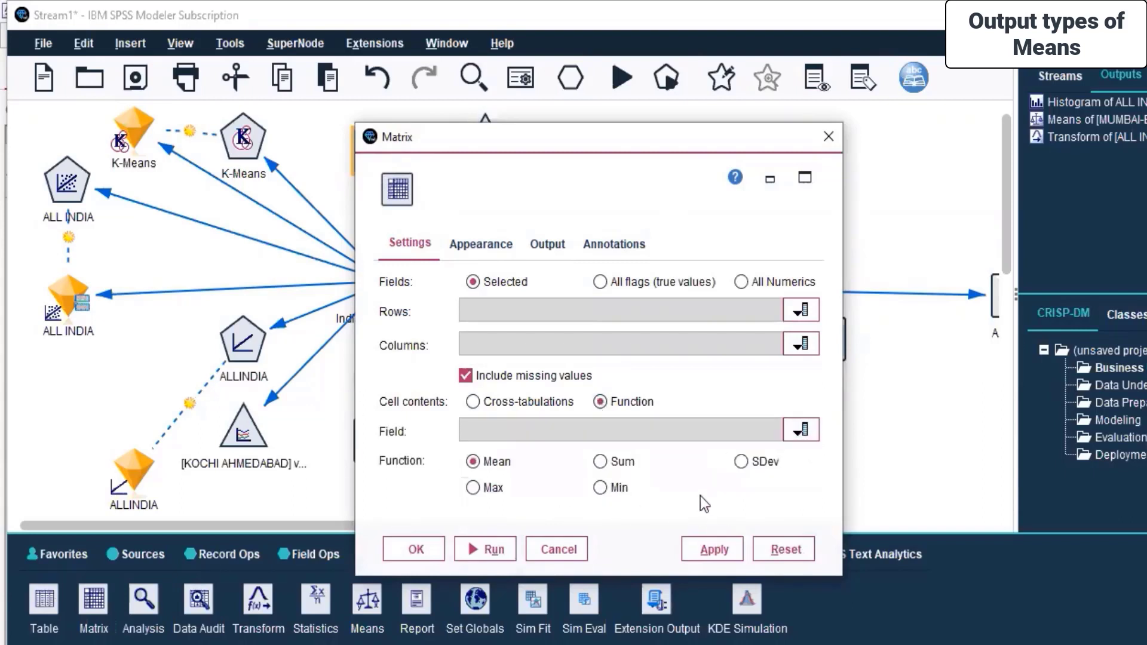
Recheck the Matrix tabs, confirm the settings with OK, and select the Excel source node.
click(500, 245)
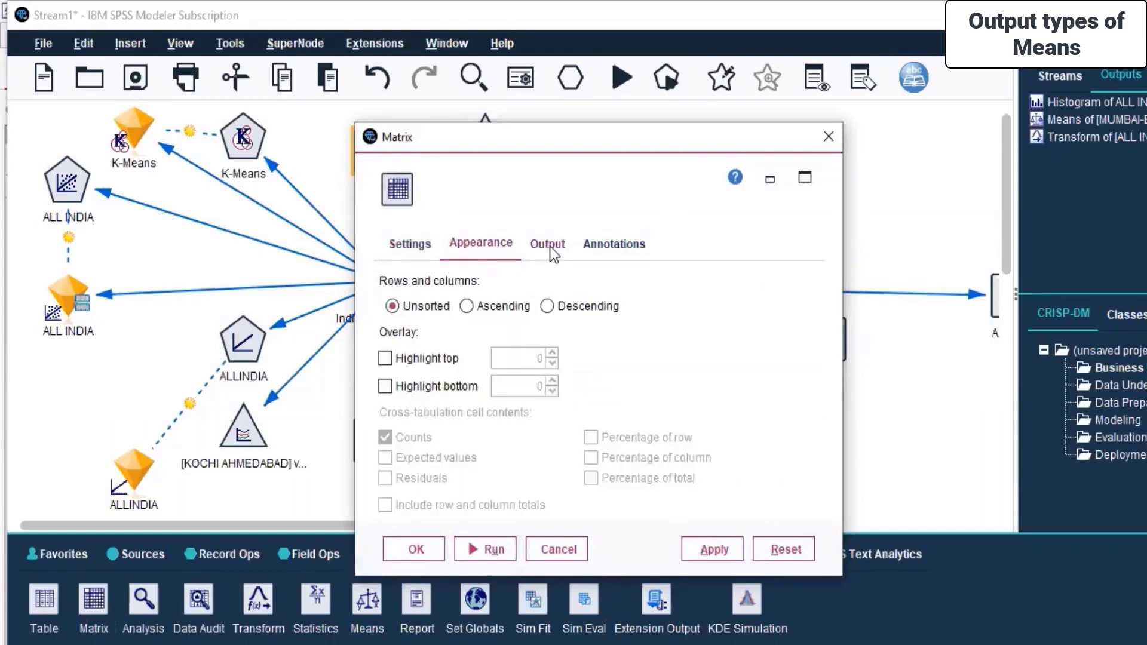
click(551, 246)
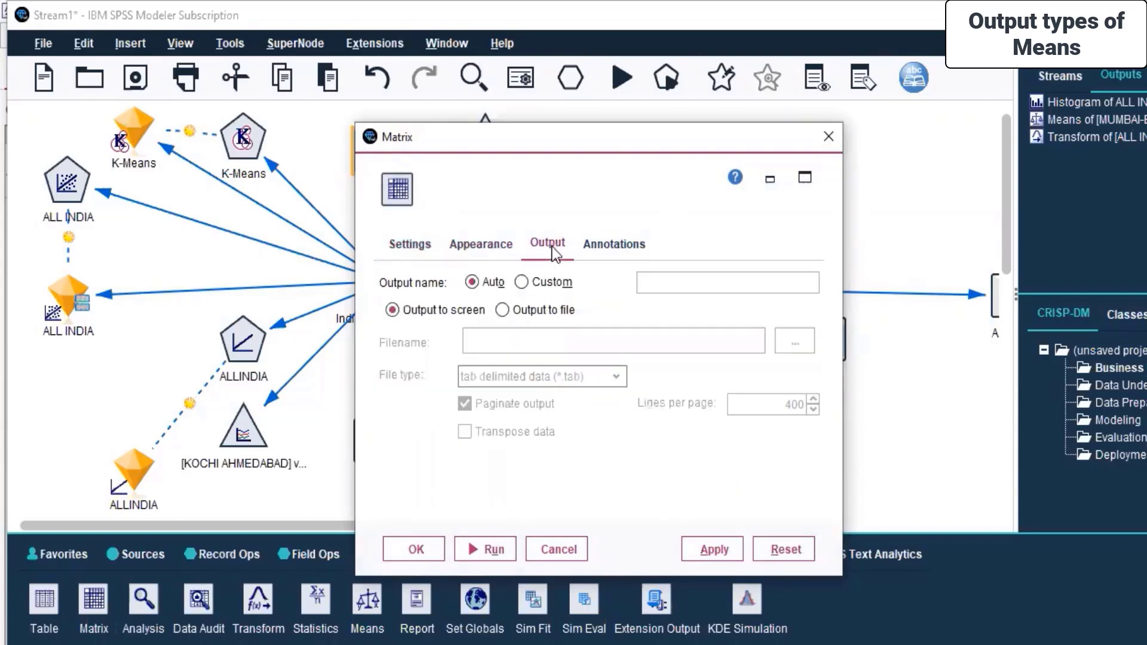
click(622, 243)
click(414, 254)
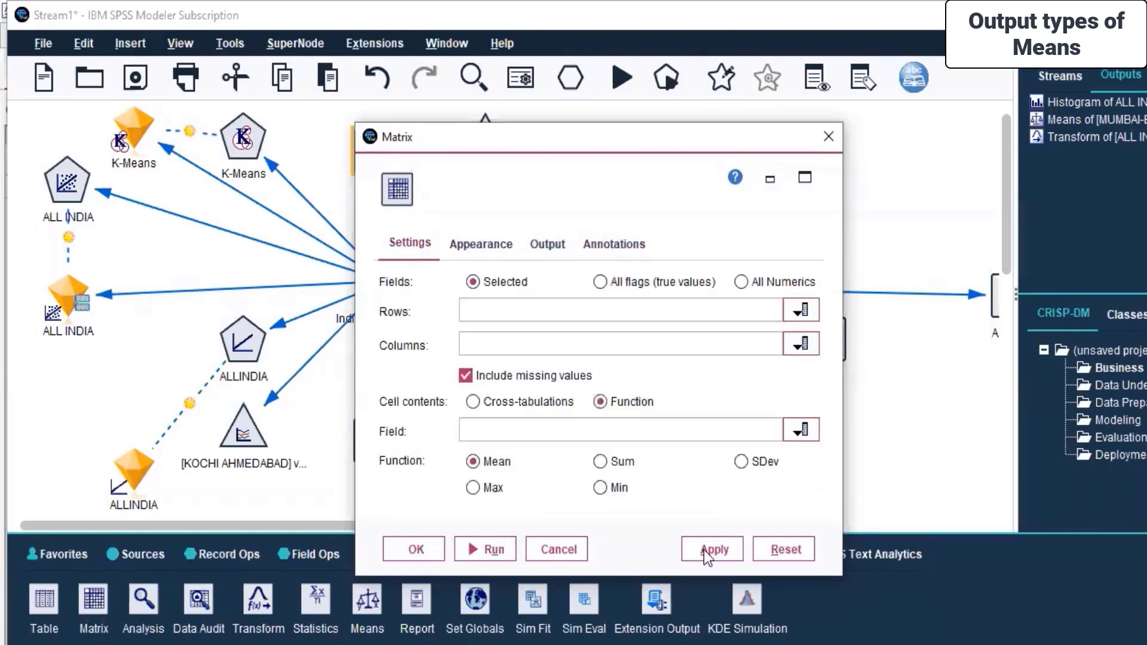
click(431, 550)
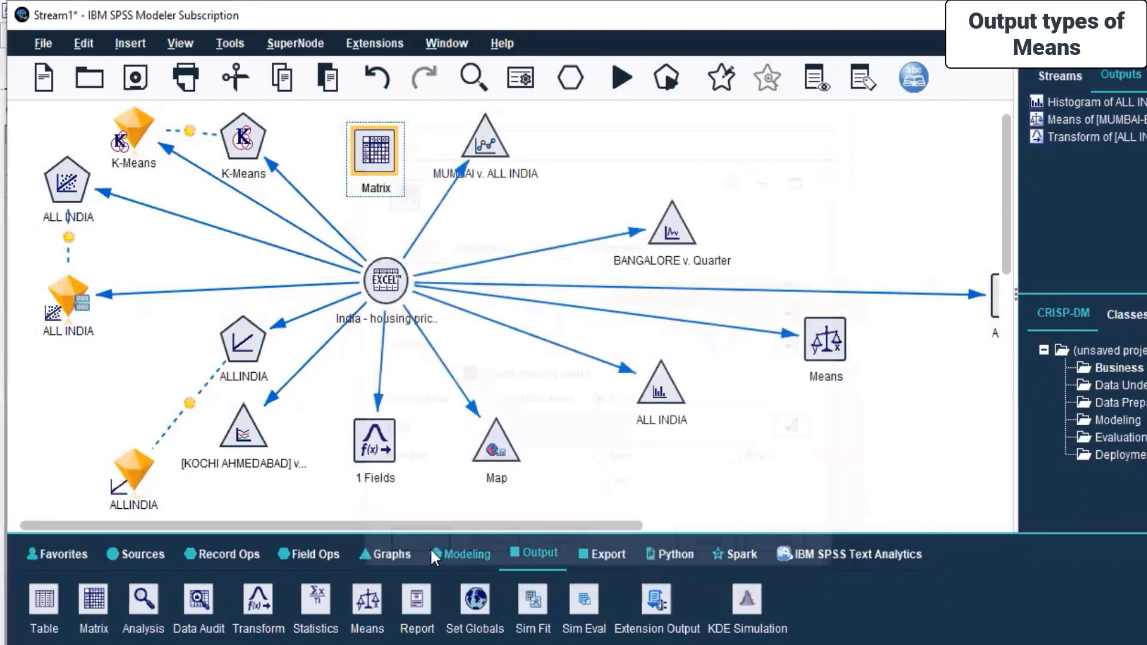
click(382, 282)
right_click(383, 282)
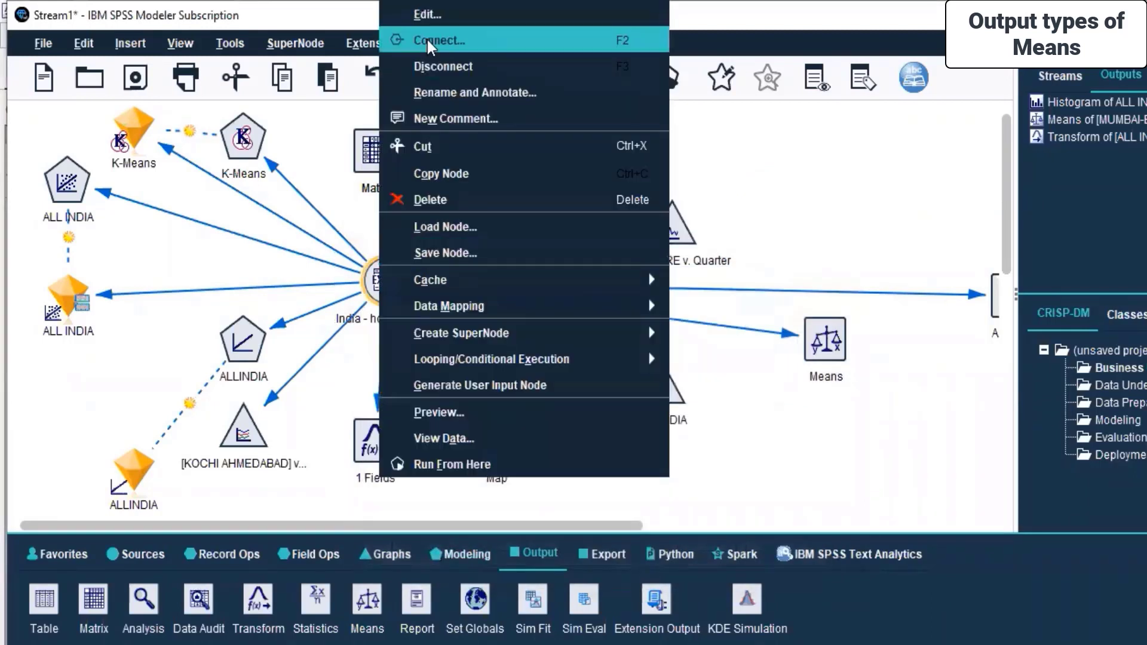
Connect the Excel source to the Matrix node, run it, and dismiss the errors.
key(Escape)
click(372, 166)
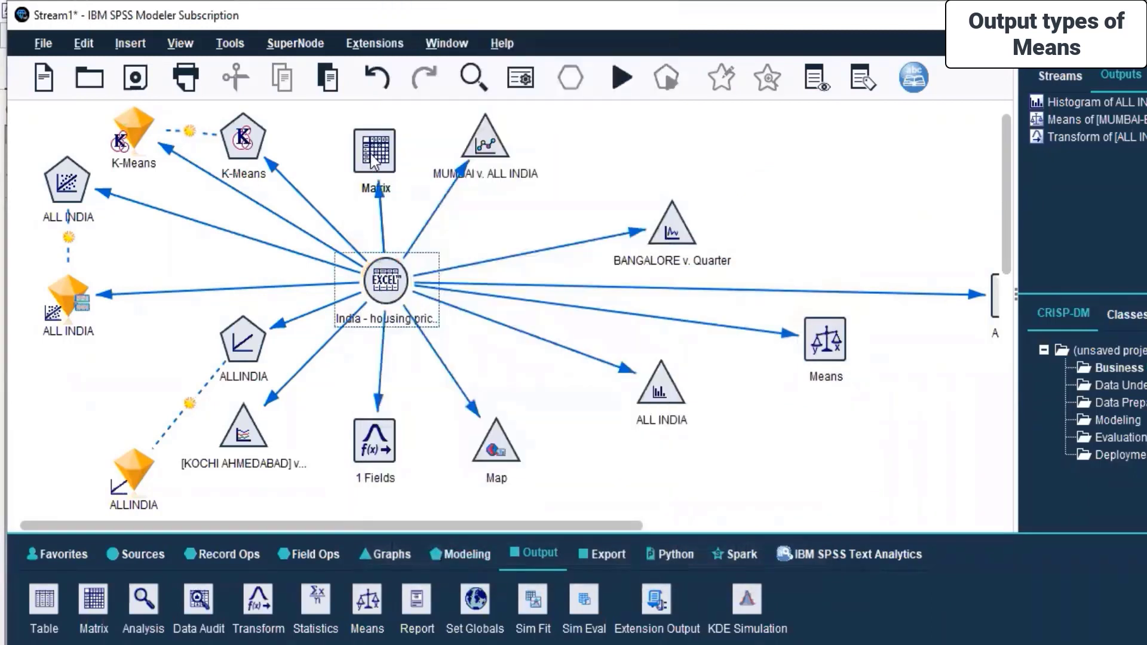
right_click(371, 154)
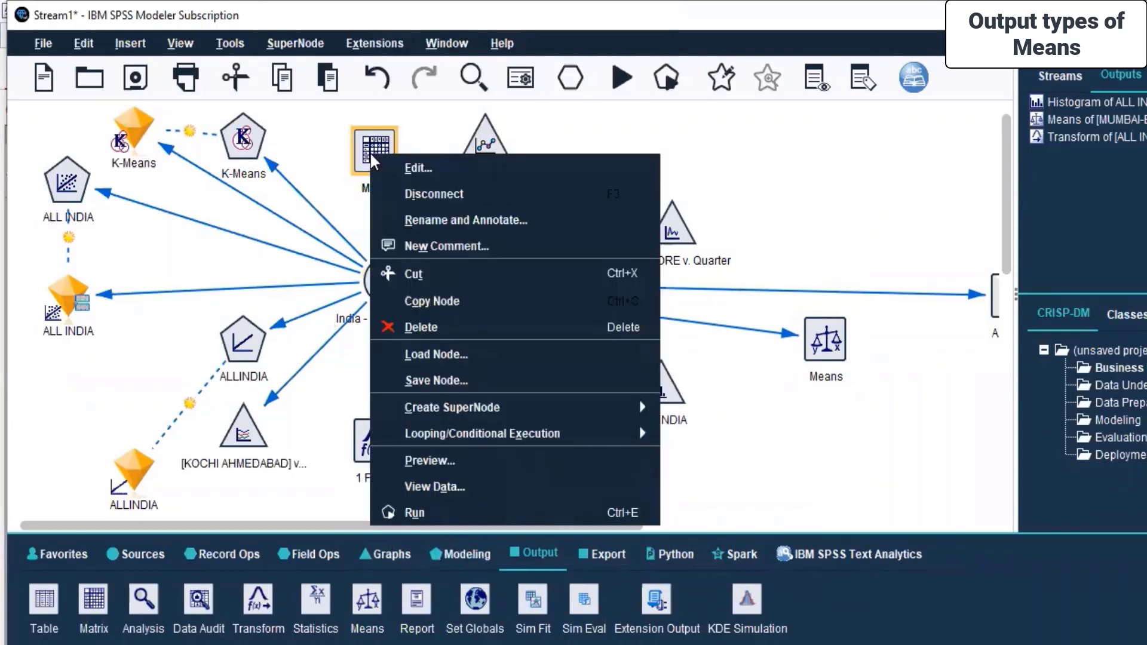
click(471, 514)
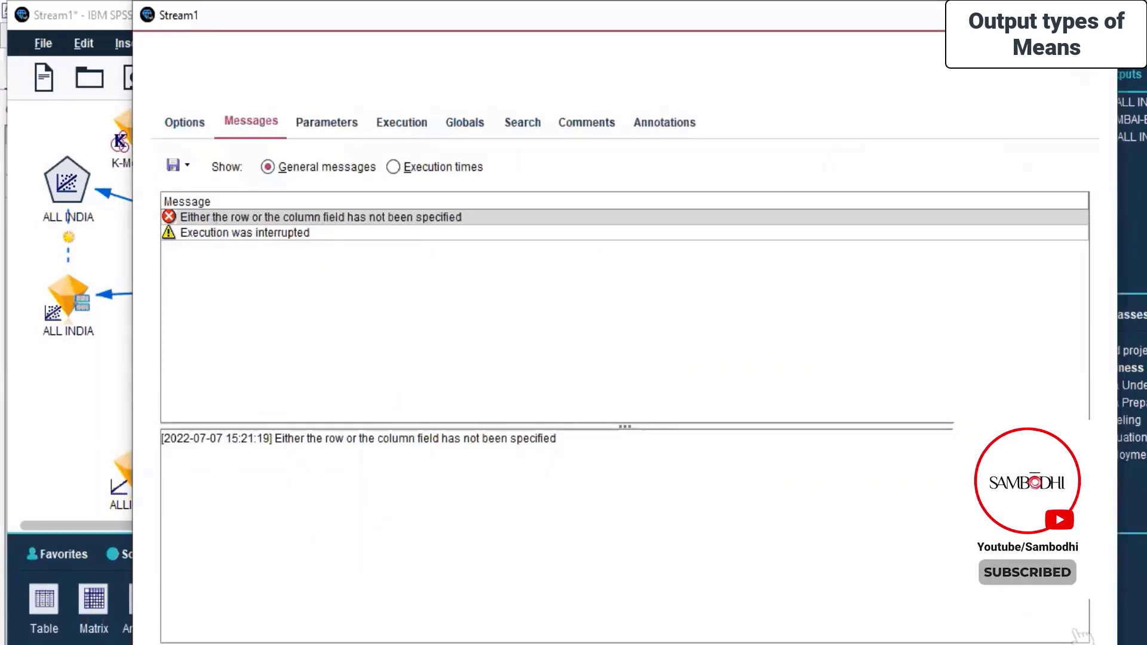
key(Escape)
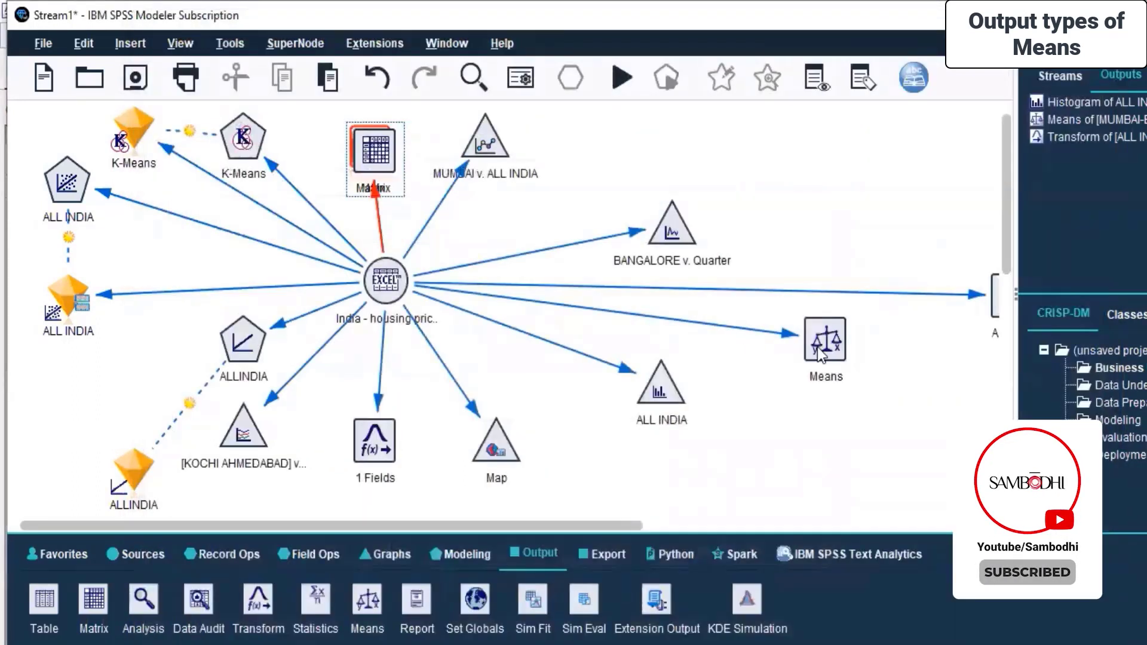
Set both the Matrix rows and columns fields to Quarter and confirm.
right_click(355, 153)
click(401, 170)
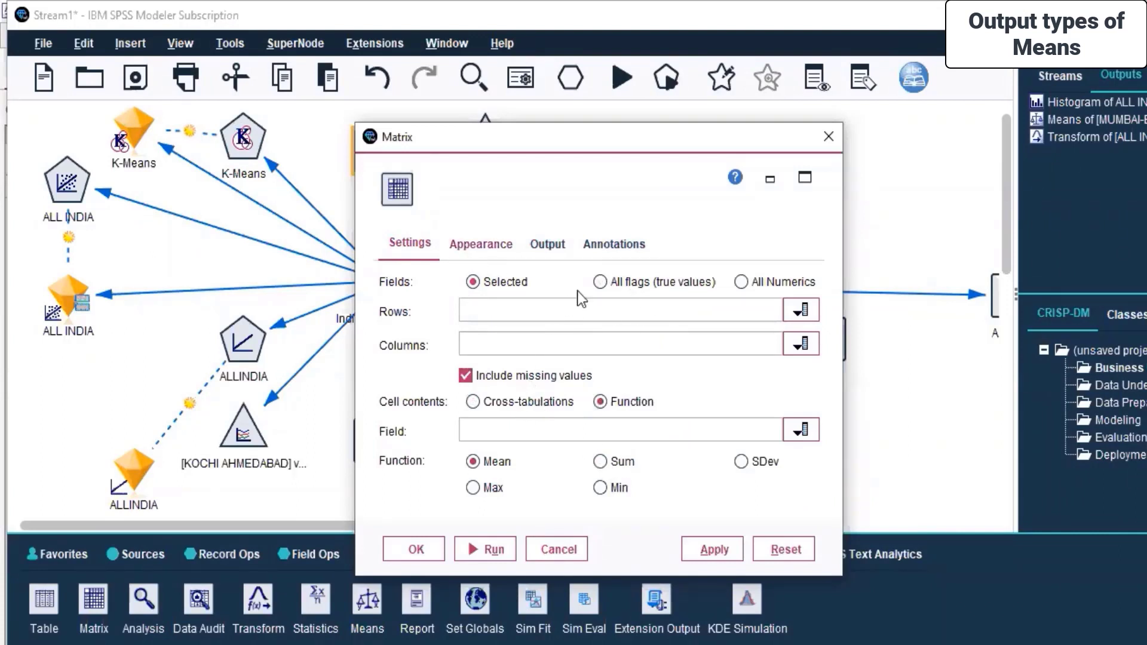
click(653, 308)
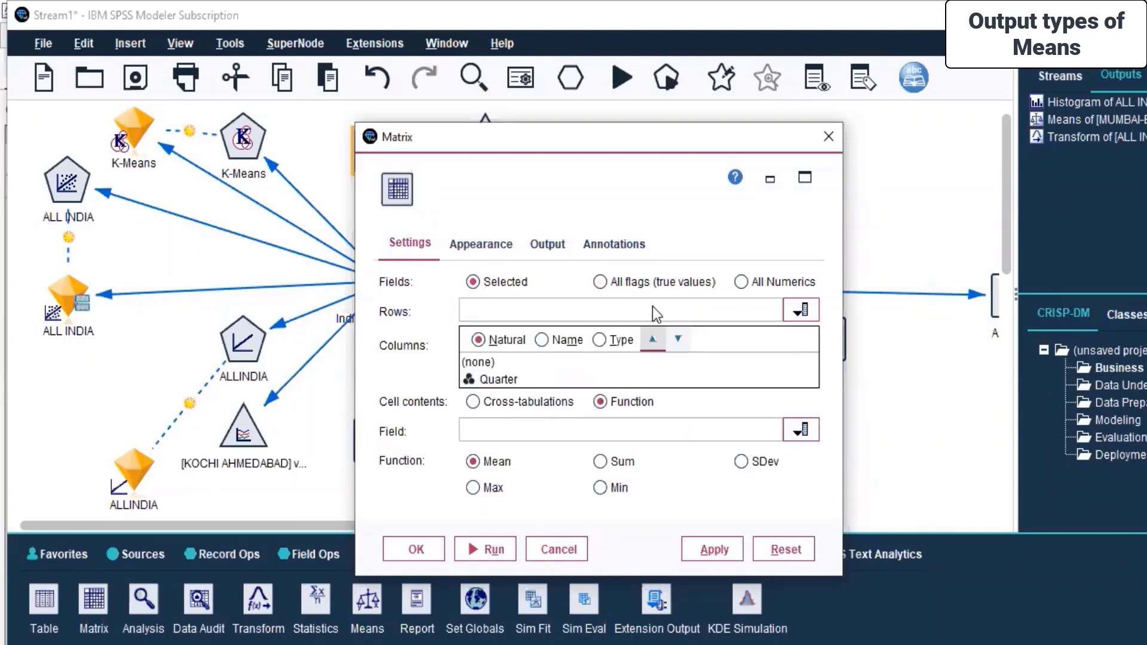
click(499, 379)
click(800, 345)
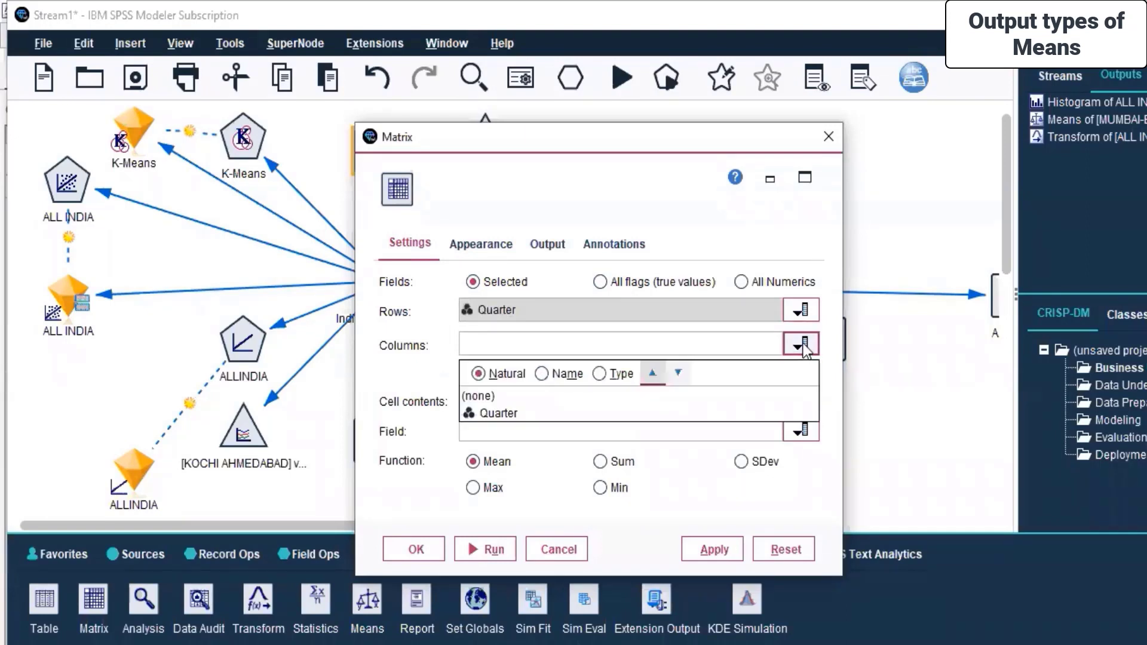
click(653, 412)
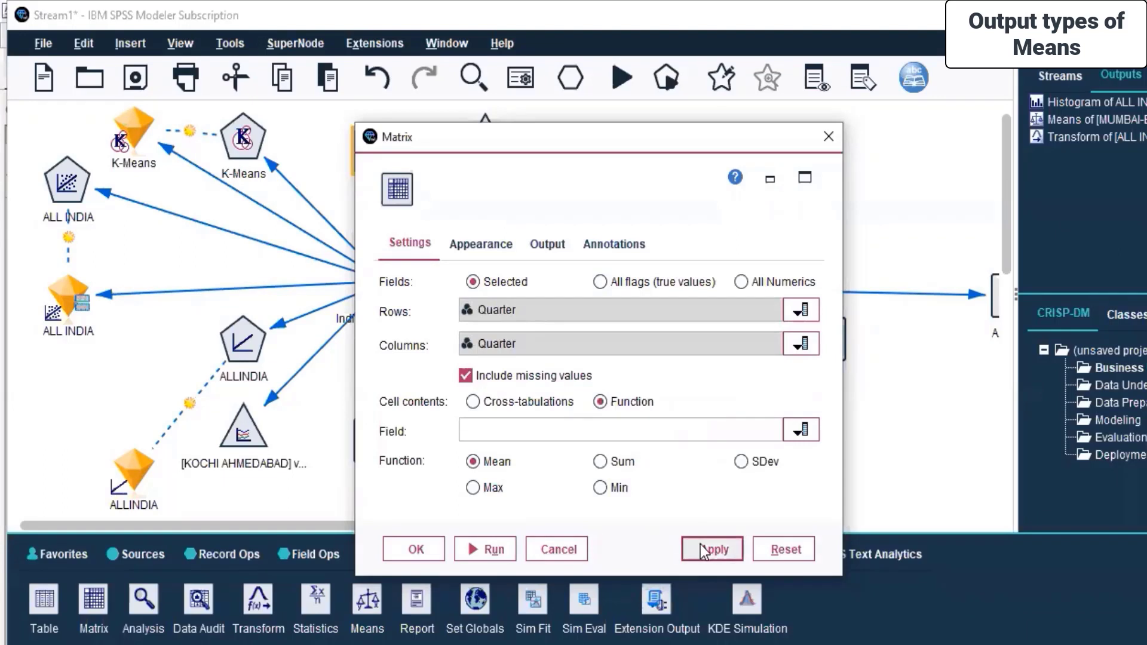
click(412, 547)
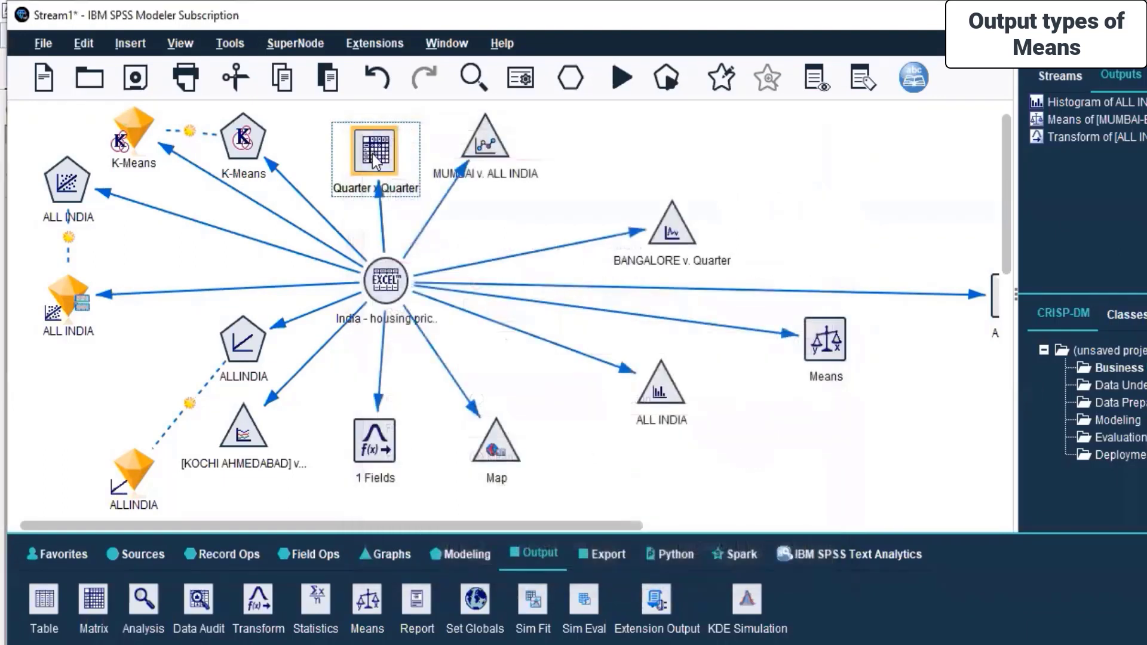
Run the Quarter x Quarter matrix and dismiss its error messages.
right_click(373, 157)
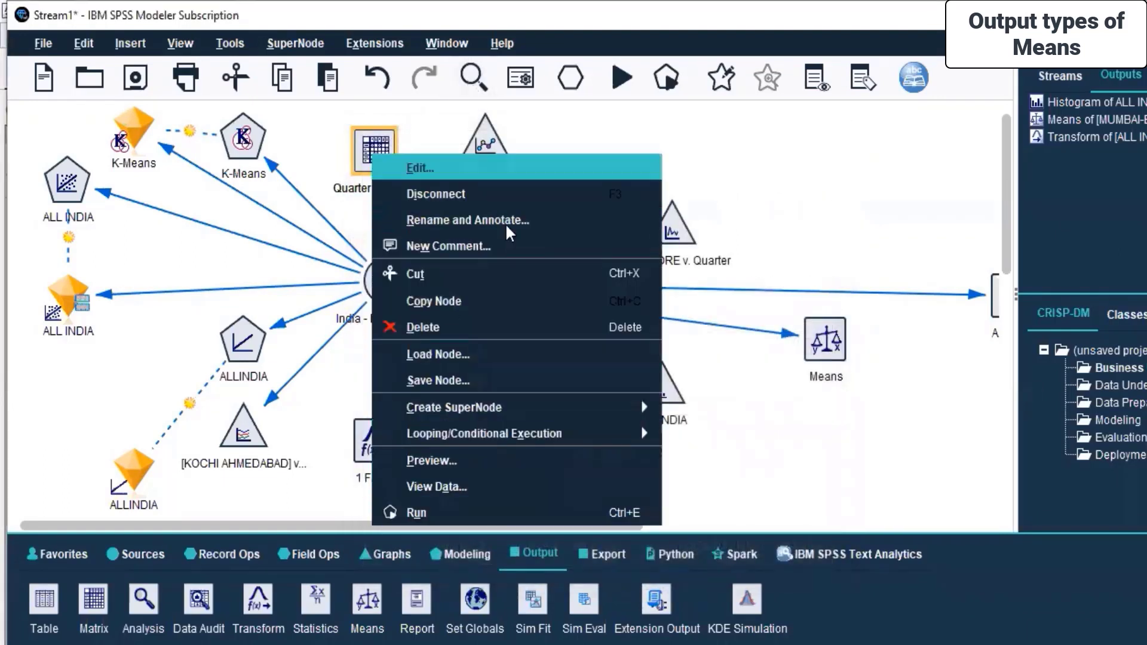
click(538, 508)
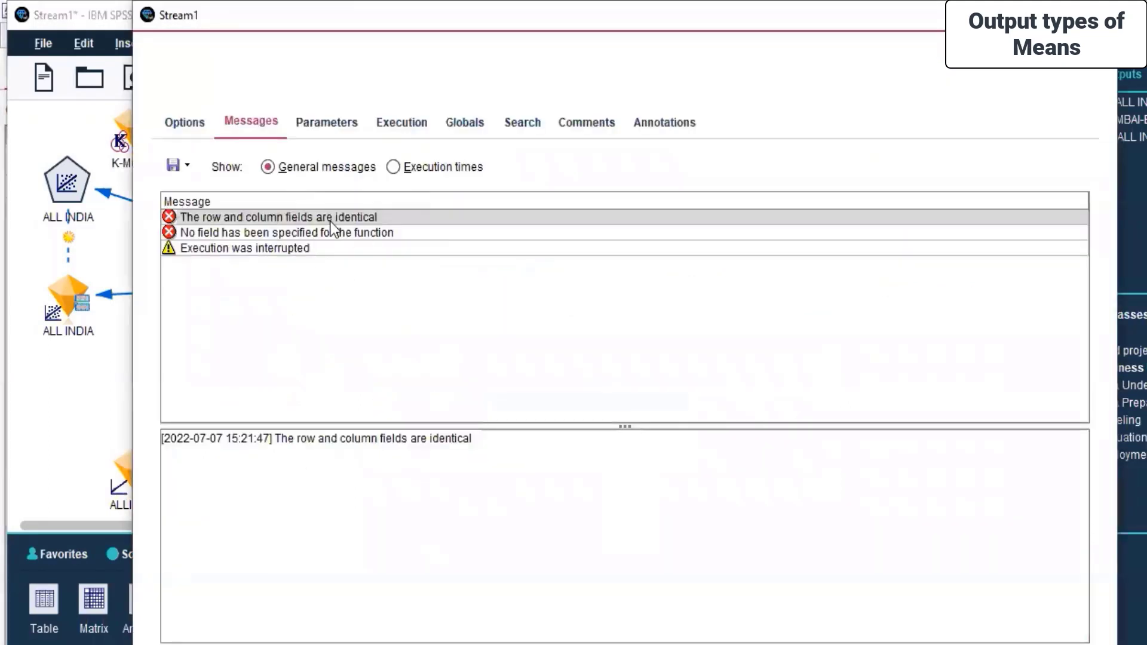
key(Escape)
Set the matrix columns field to (none), then apply and close the settings.
right_click(372, 160)
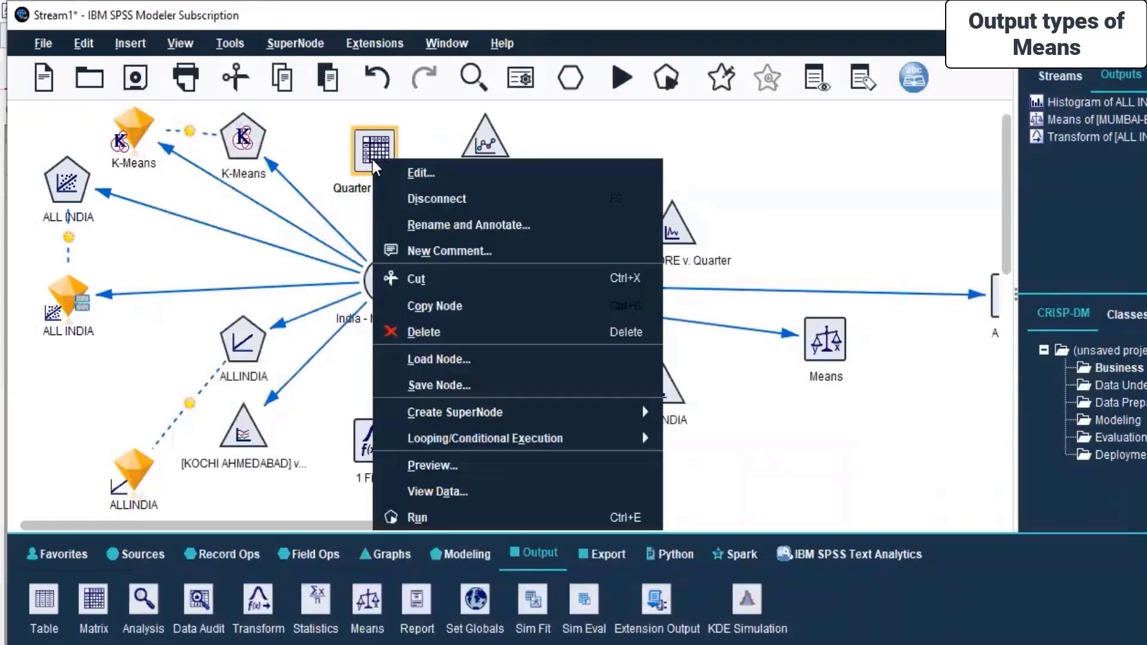
click(415, 173)
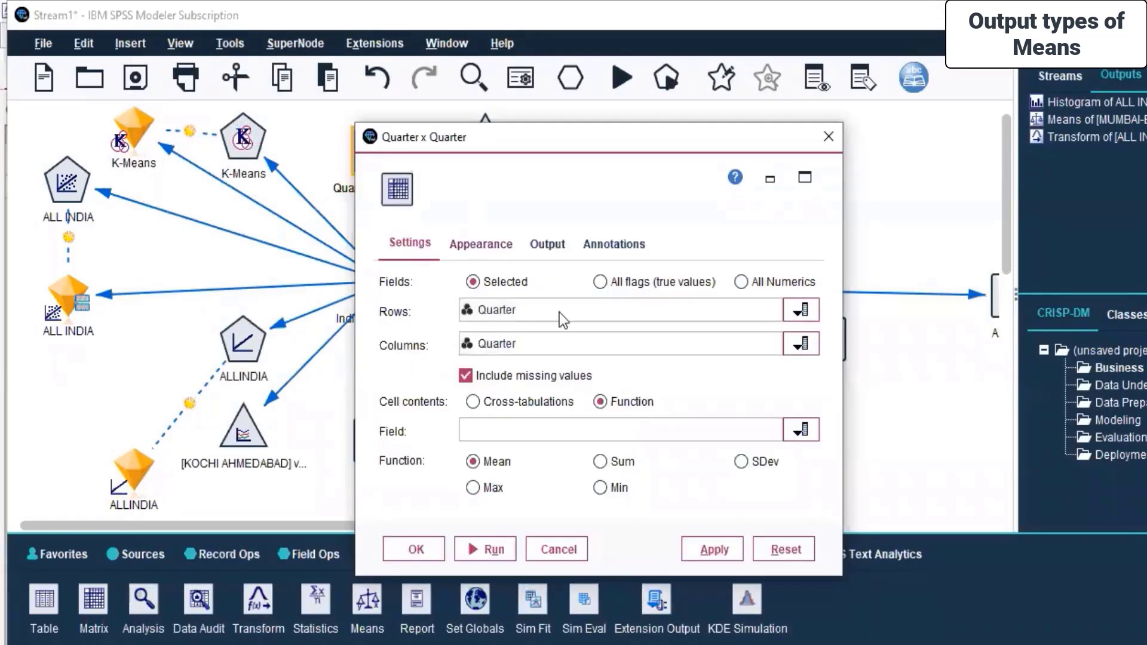
click(792, 345)
click(561, 396)
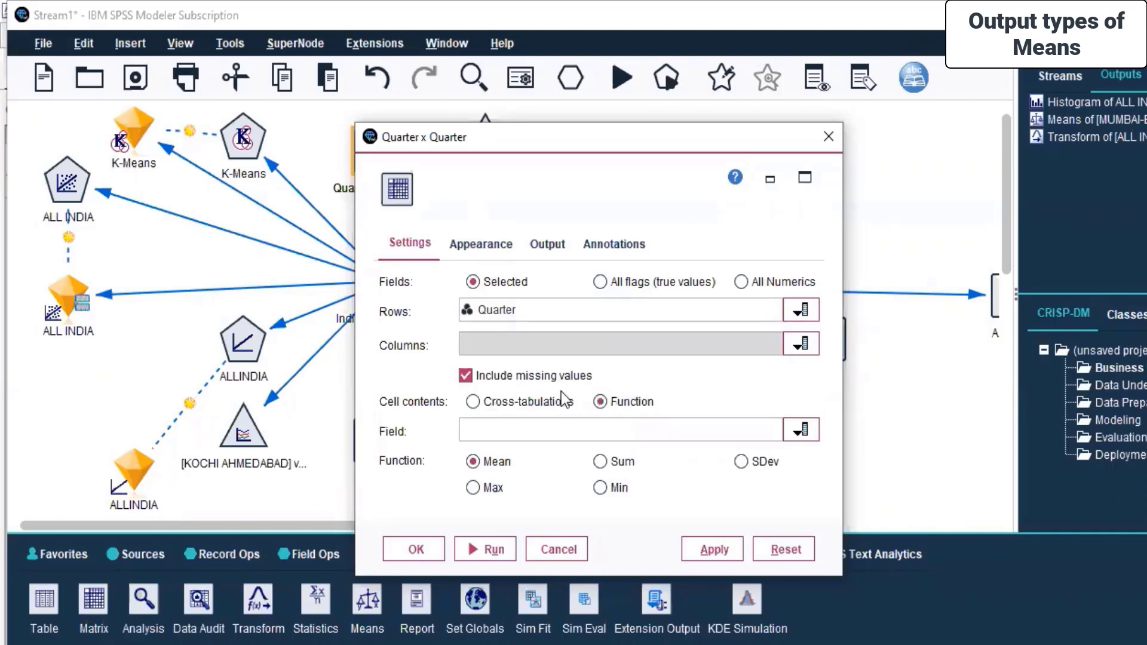
click(715, 549)
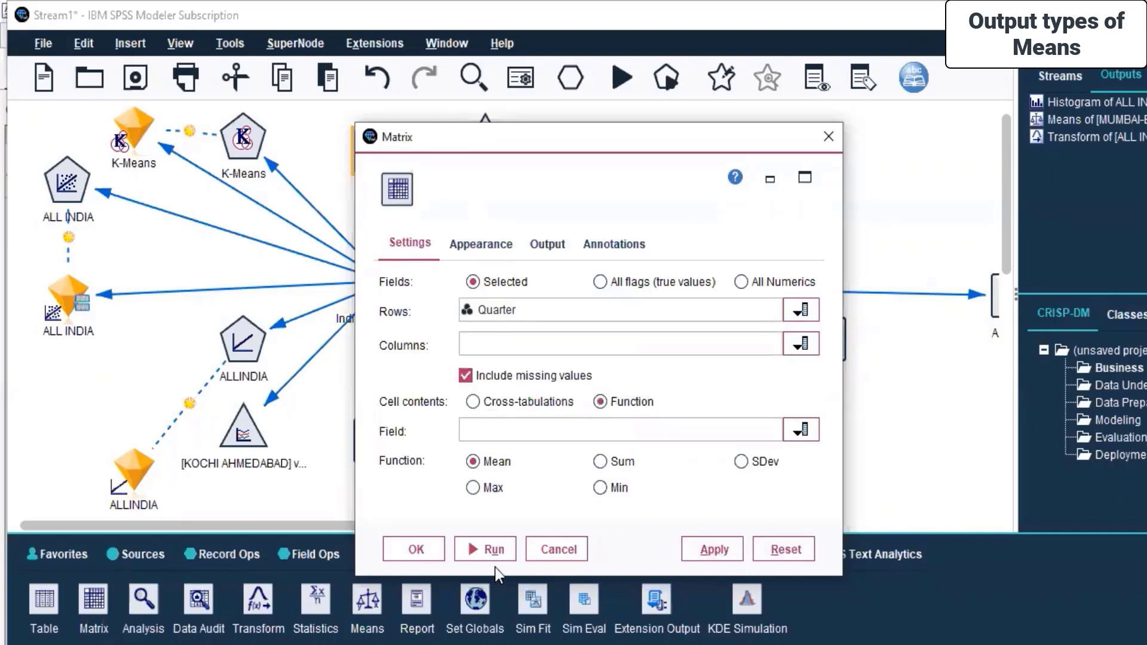
click(413, 550)
Run the Matrix node again and dismiss its error messages.
right_click(375, 169)
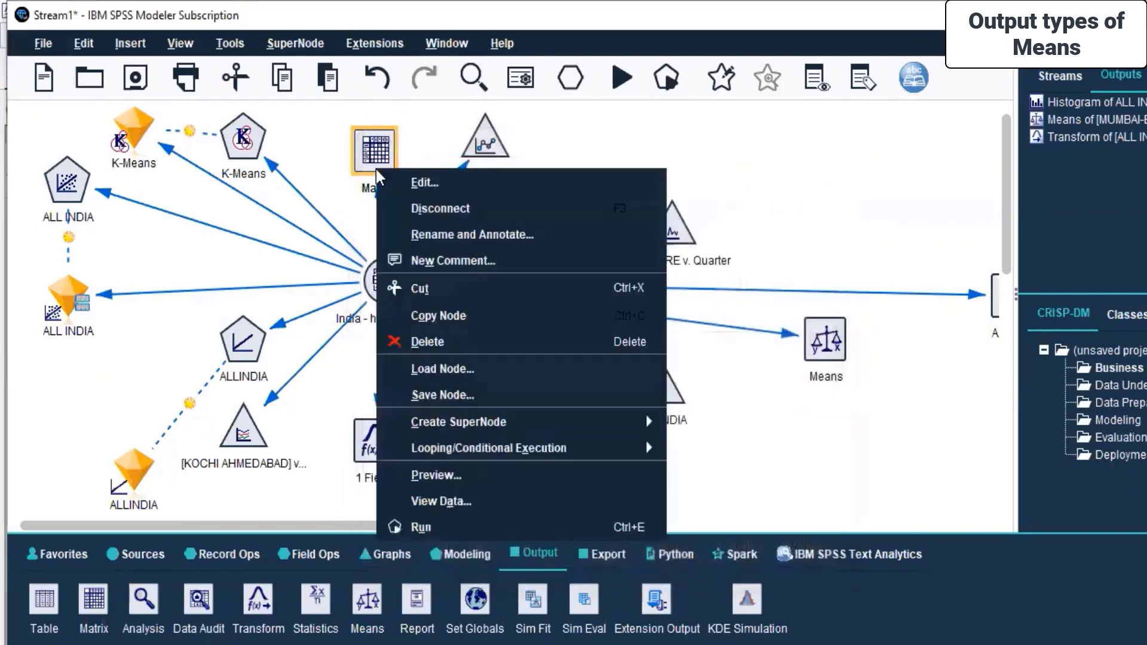
right_click(369, 147)
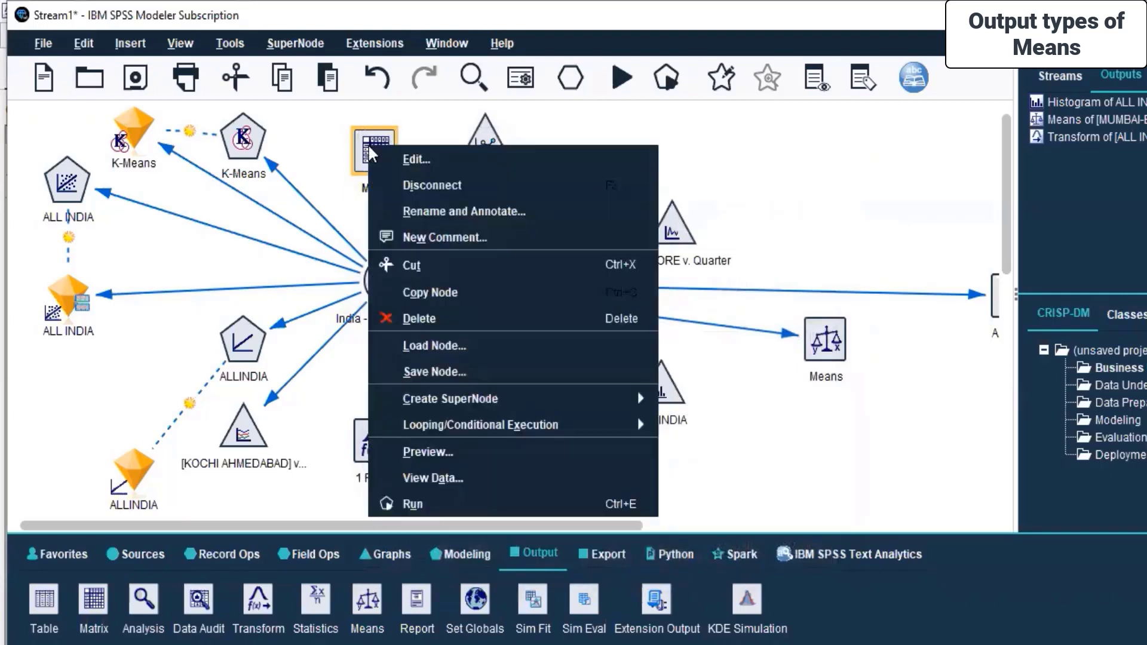
click(442, 504)
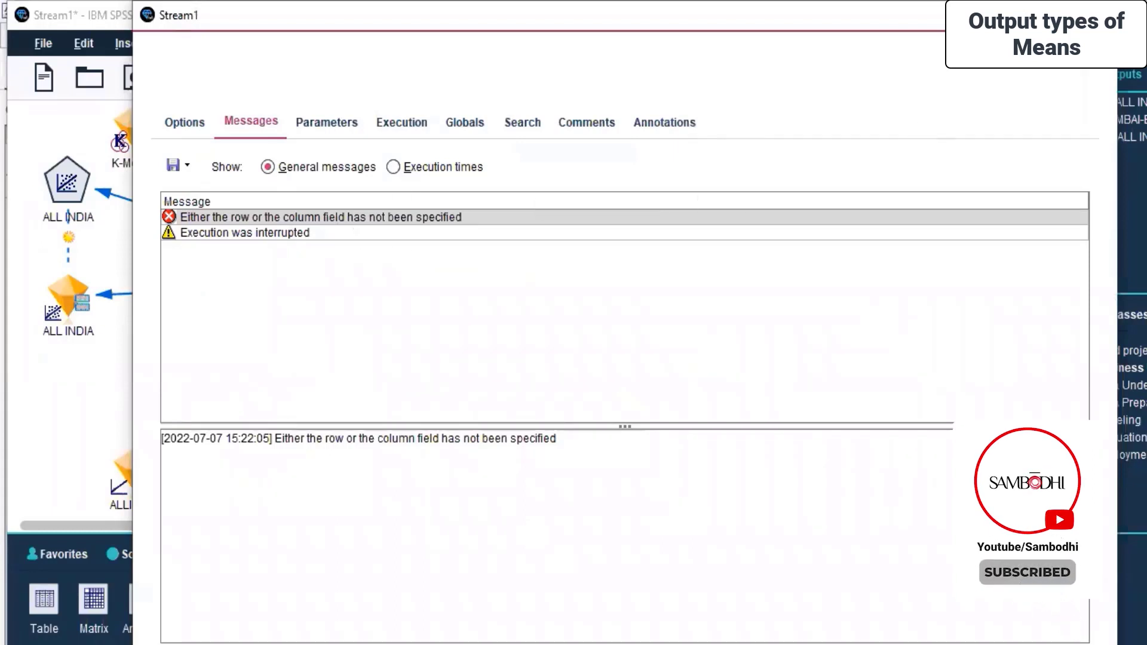
key(Escape)
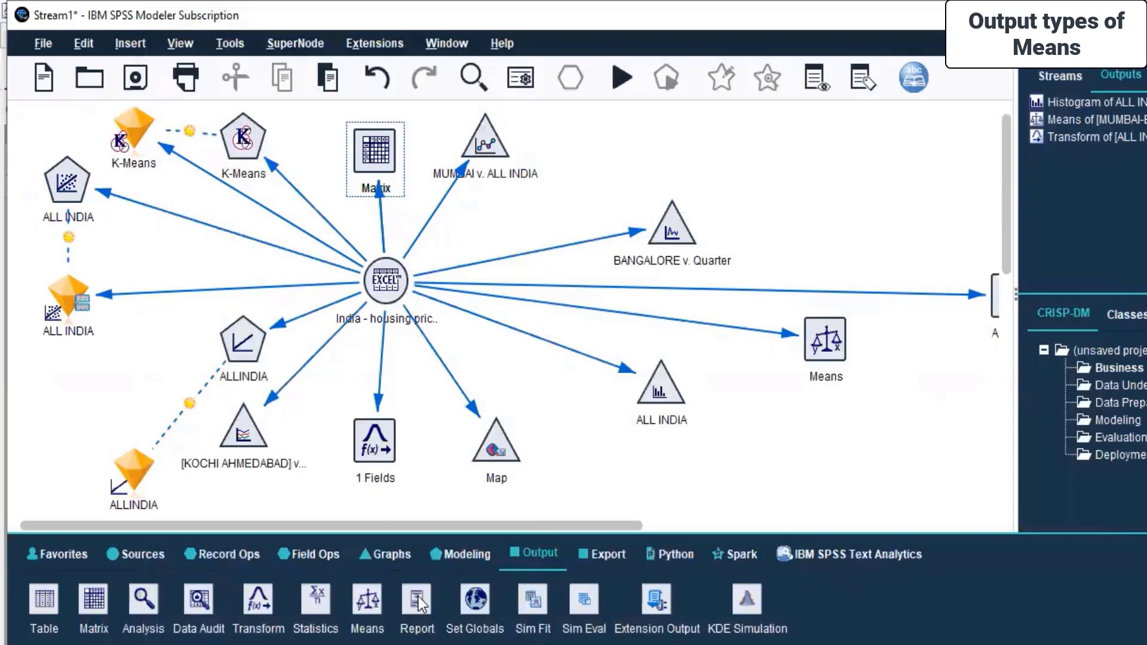
Place a Report node at the upper right and review its settings without changes.
drag(418, 599, 651, 139)
double_click(651, 139)
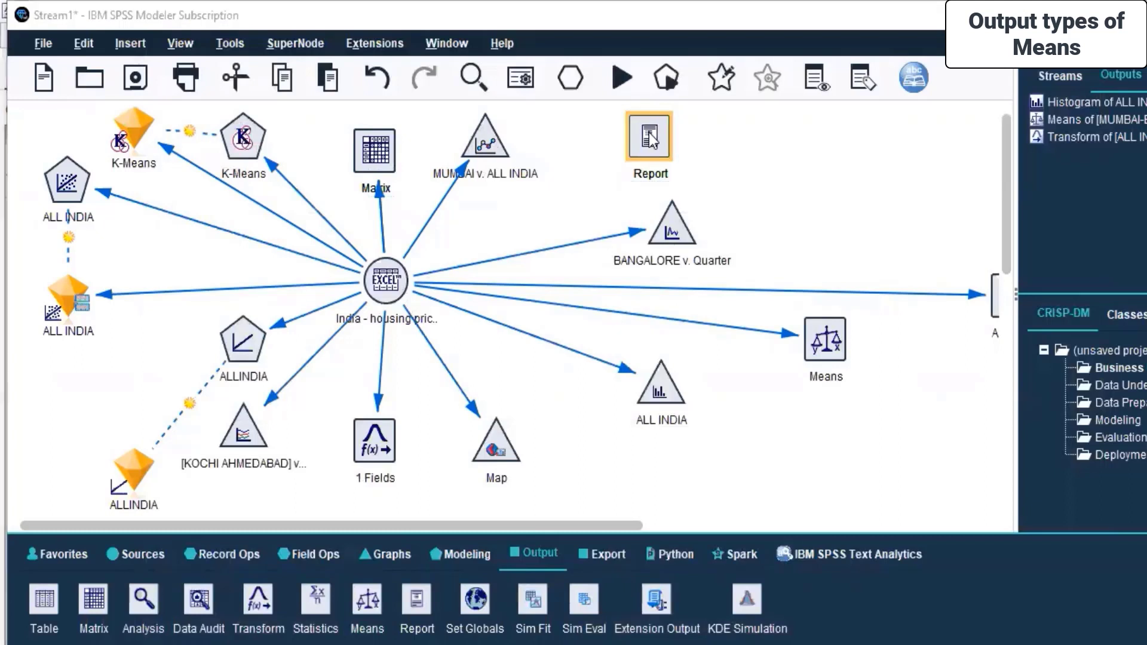
click(753, 233)
click(831, 229)
drag(891, 123, 767, 122)
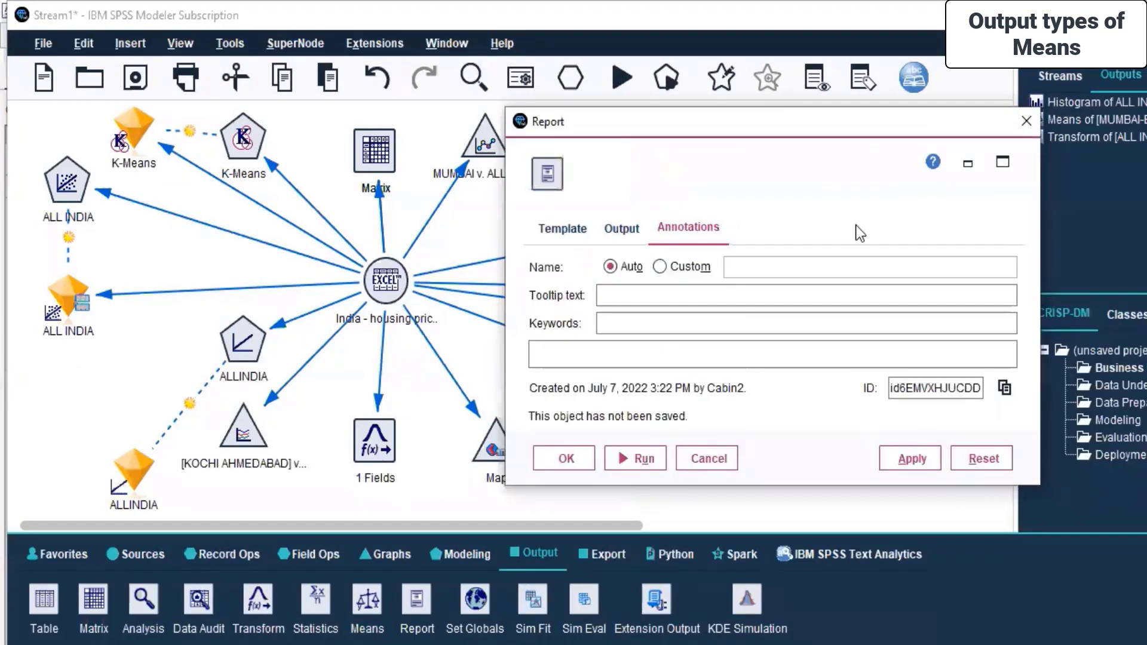
click(709, 457)
Connect the Excel housing source to the Report node.
click(383, 291)
right_click(382, 291)
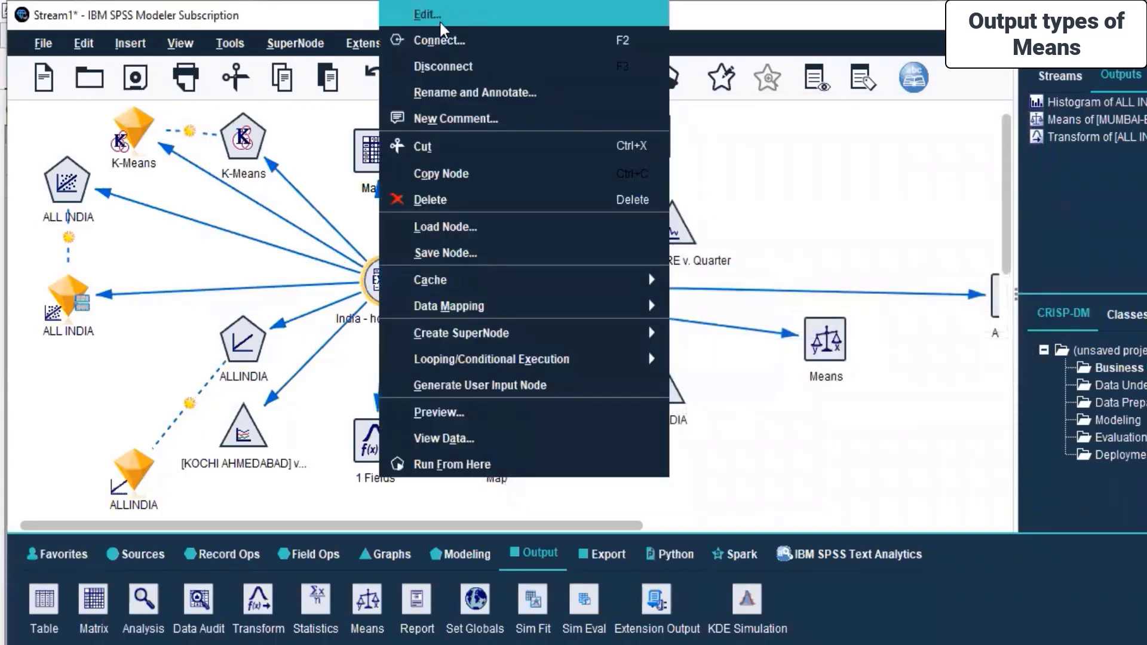
key(Escape)
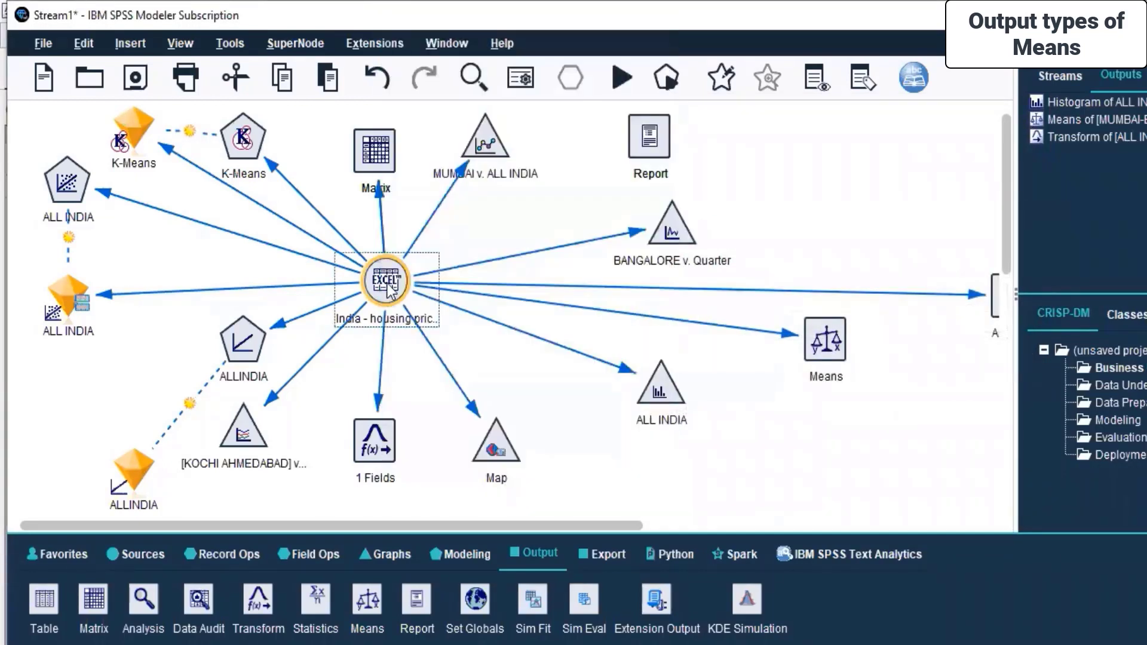
click(649, 141)
right_click(649, 138)
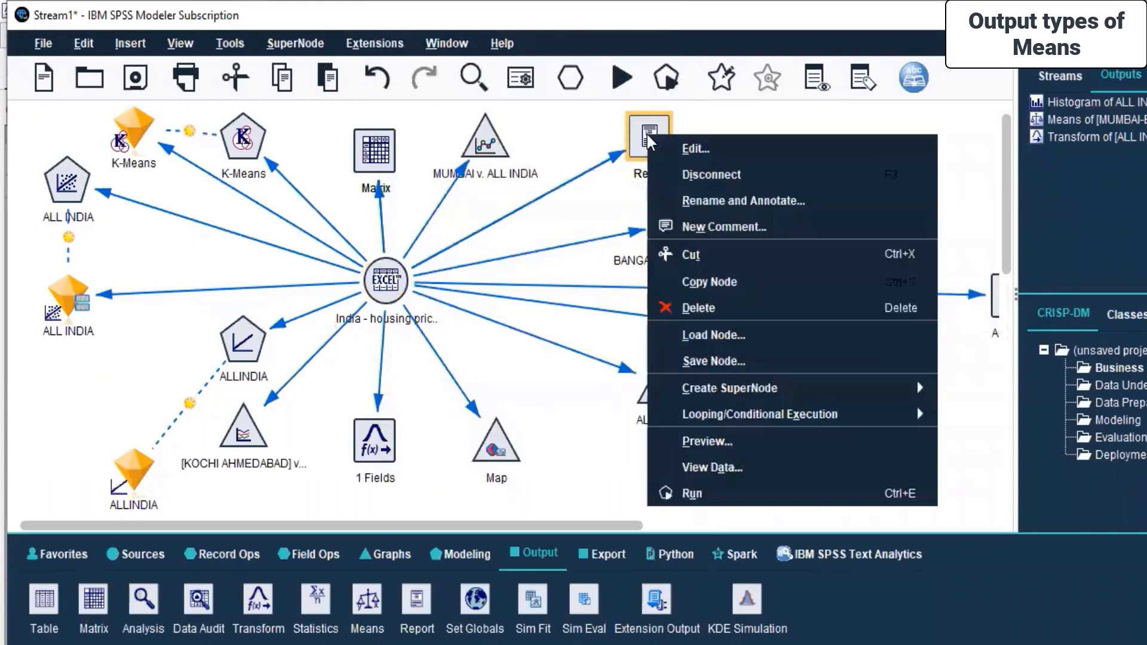
Run the Report node, maximize the Report of Report output, and review its annotations.
click(712, 493)
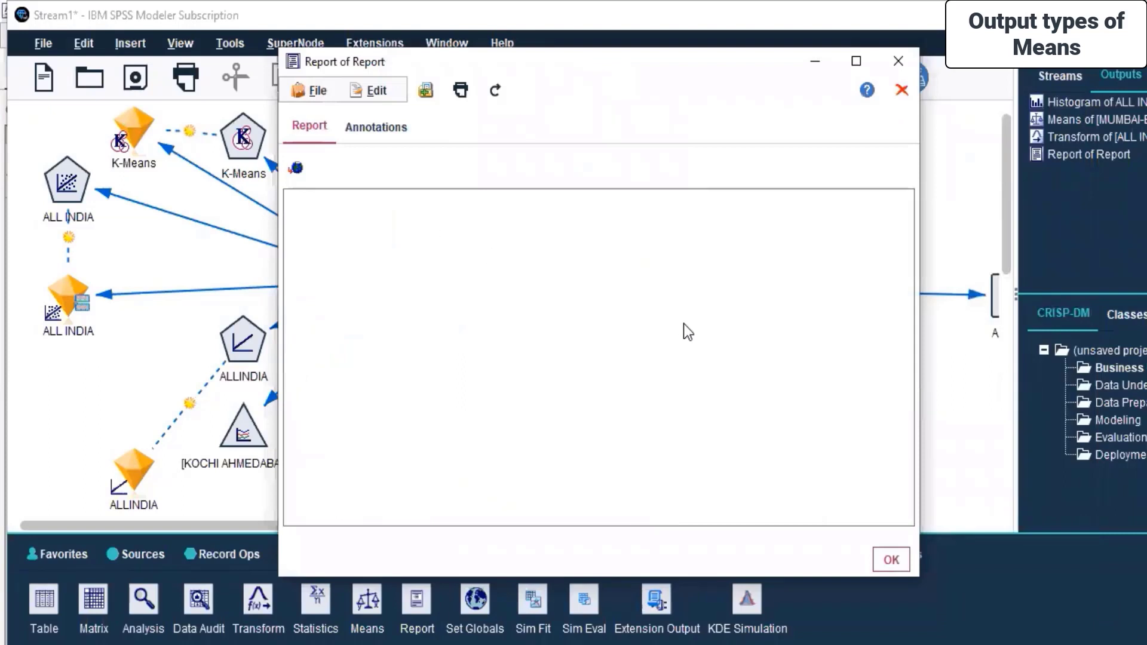
click(856, 60)
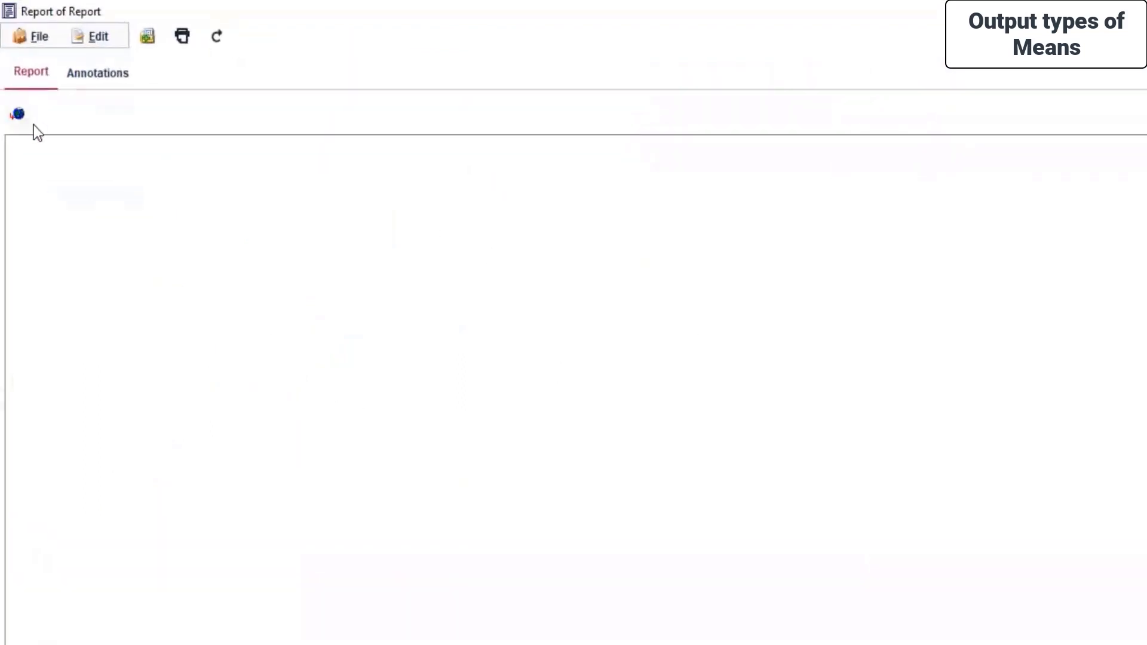
click(106, 74)
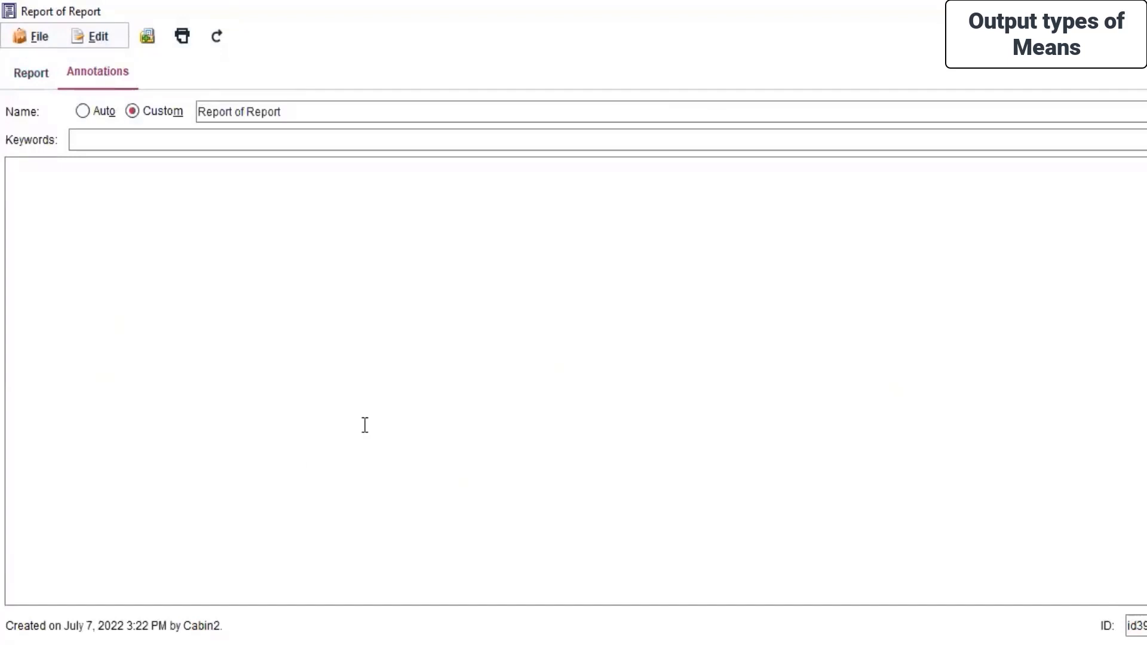
click(21, 71)
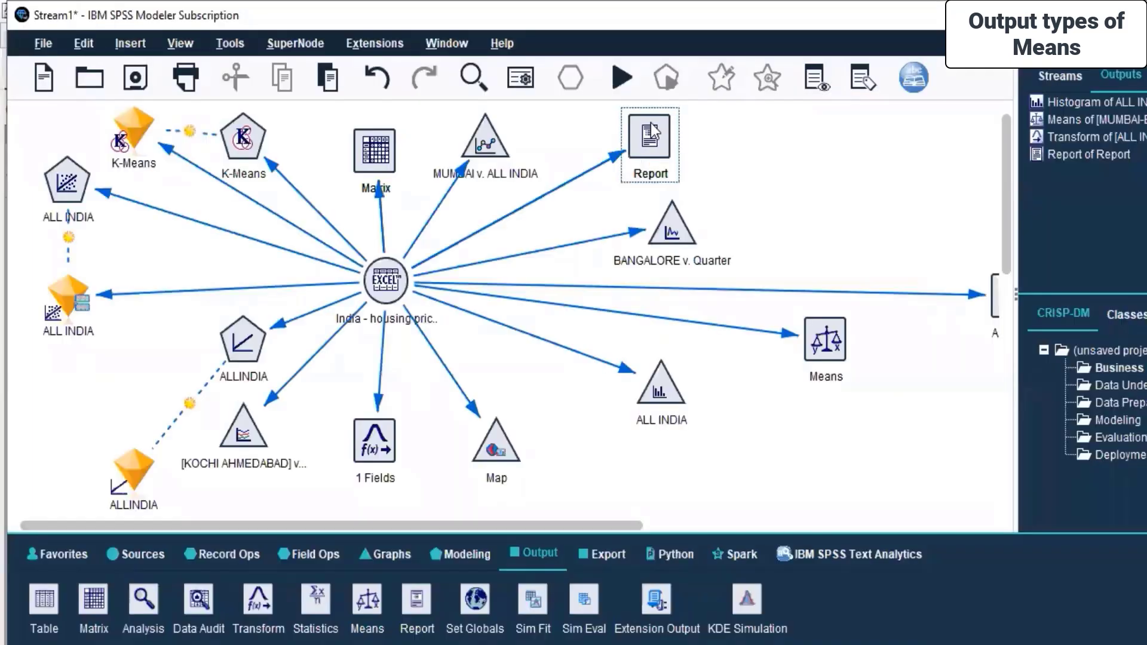
Open the Report node's Template tab and run the report again.
click(651, 126)
right_click(651, 123)
click(672, 135)
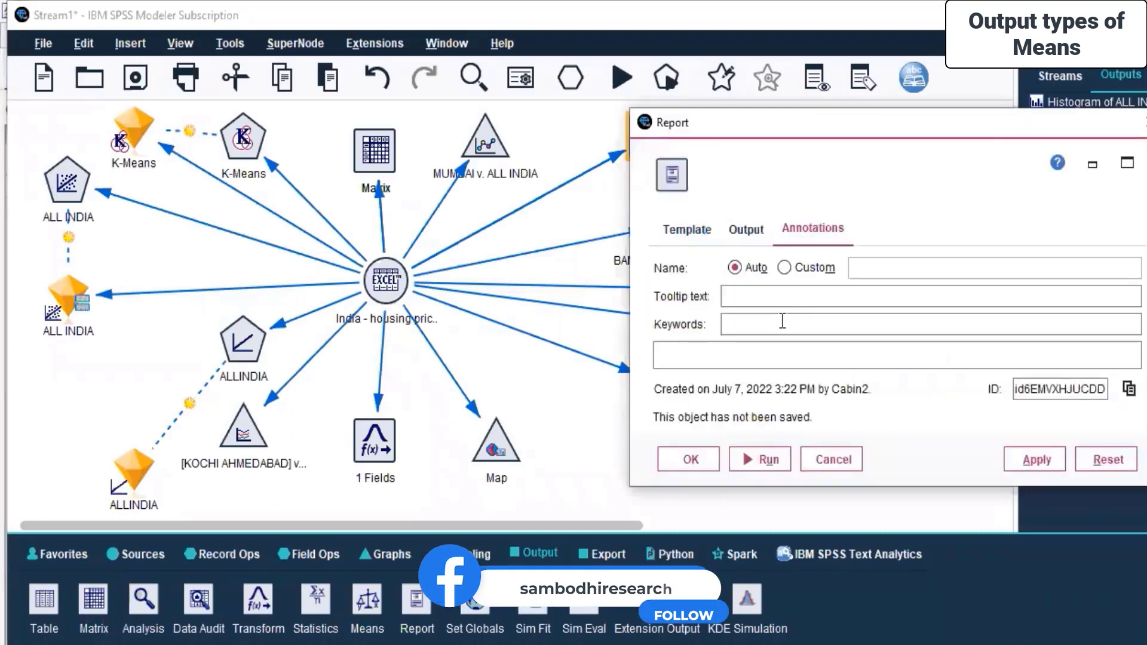
click(688, 228)
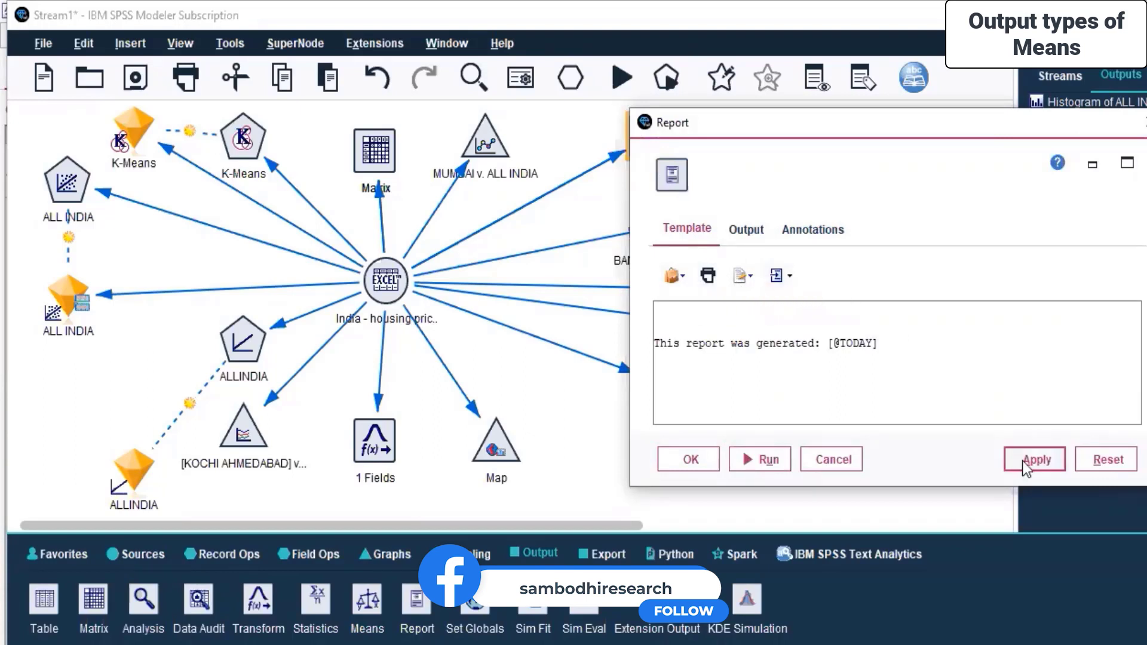
click(740, 458)
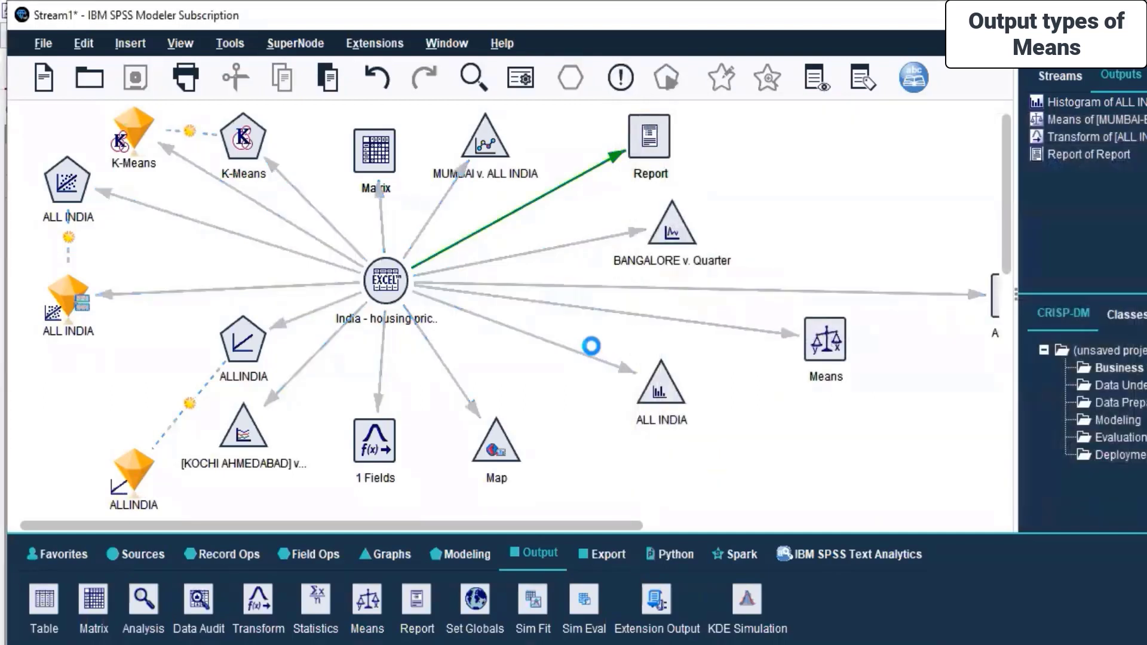
Close the new output, then open and close Report of Report and Report of Report #1.
click(631, 44)
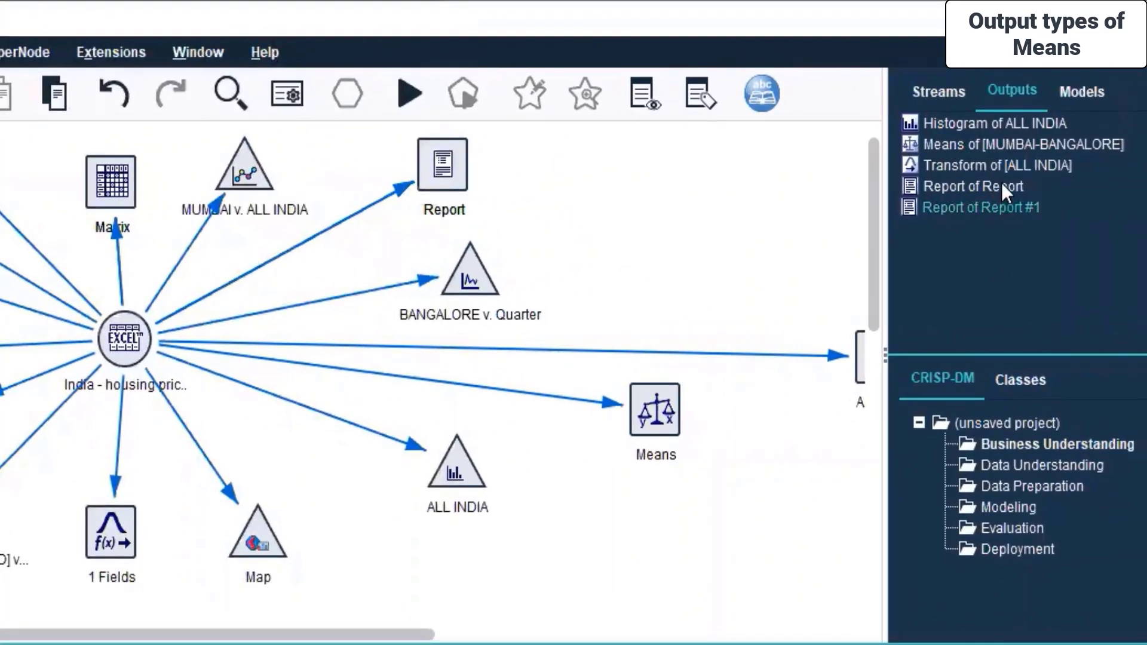
click(1001, 185)
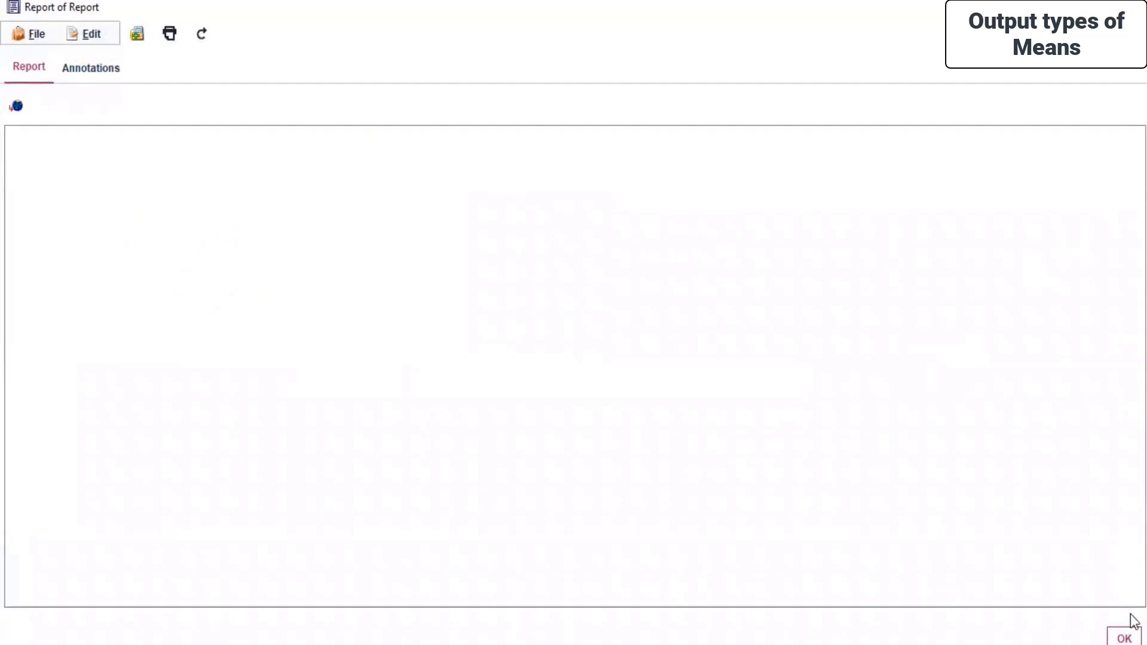
click(1125, 638)
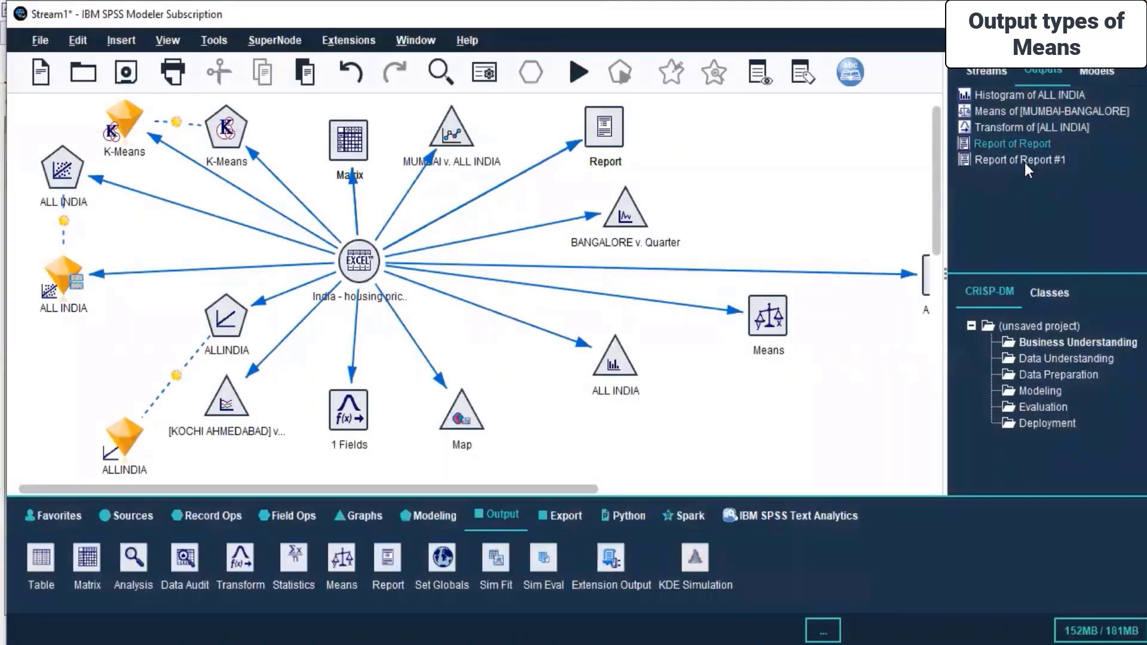
double_click(1024, 159)
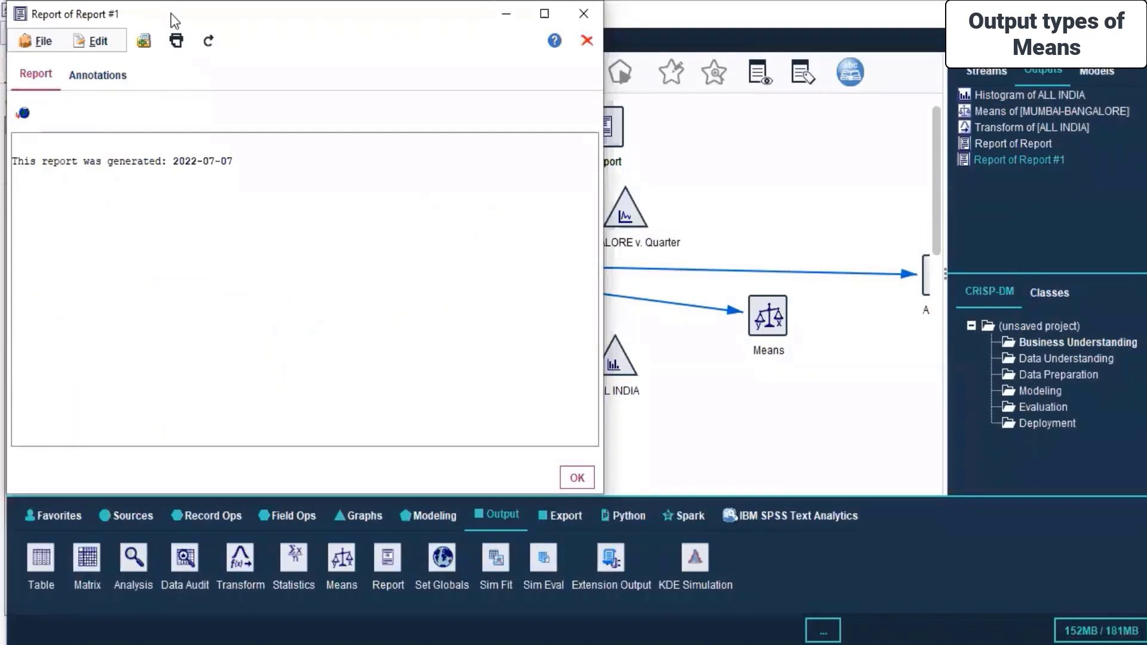
drag(176, 24, 424, 120)
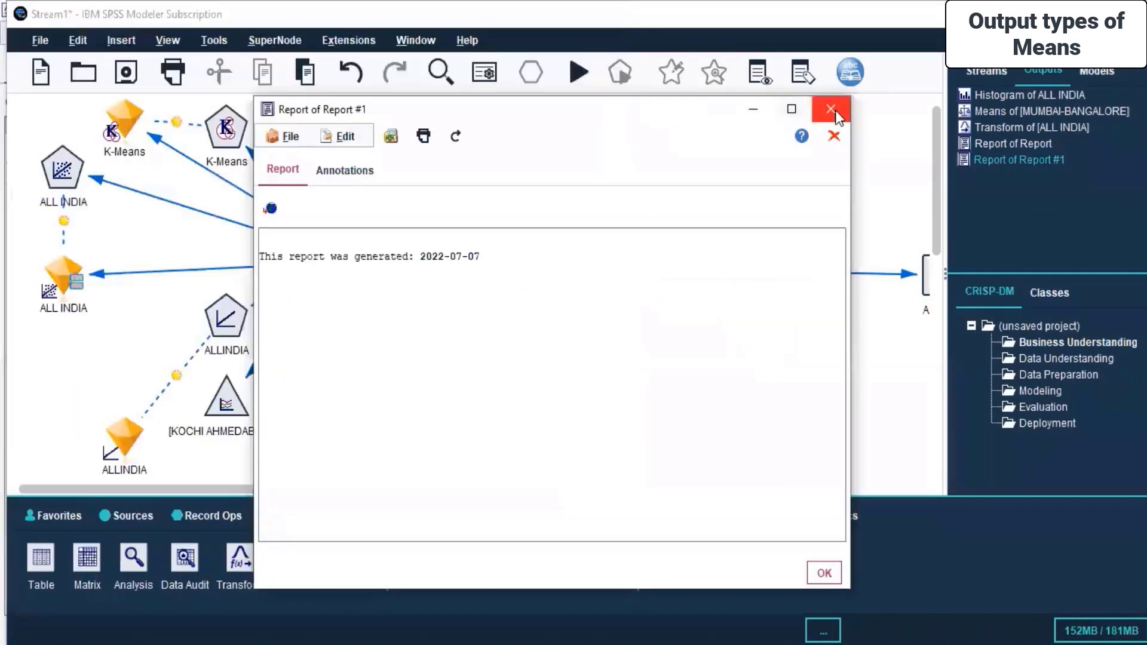
click(835, 110)
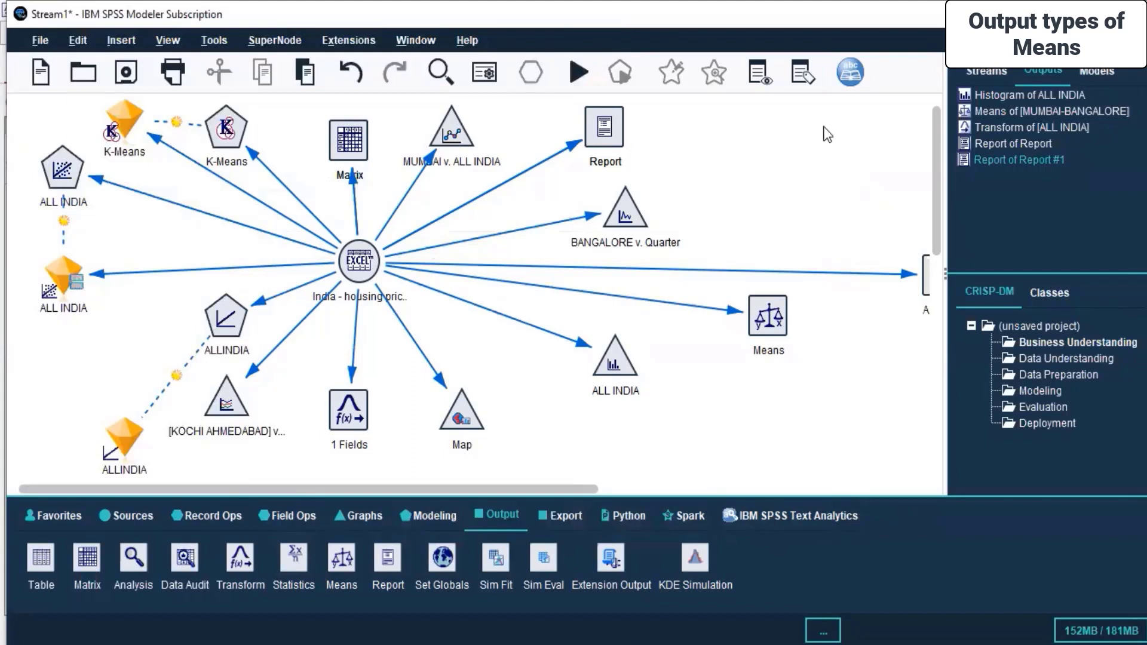
key(Tab)
right_click(604, 113)
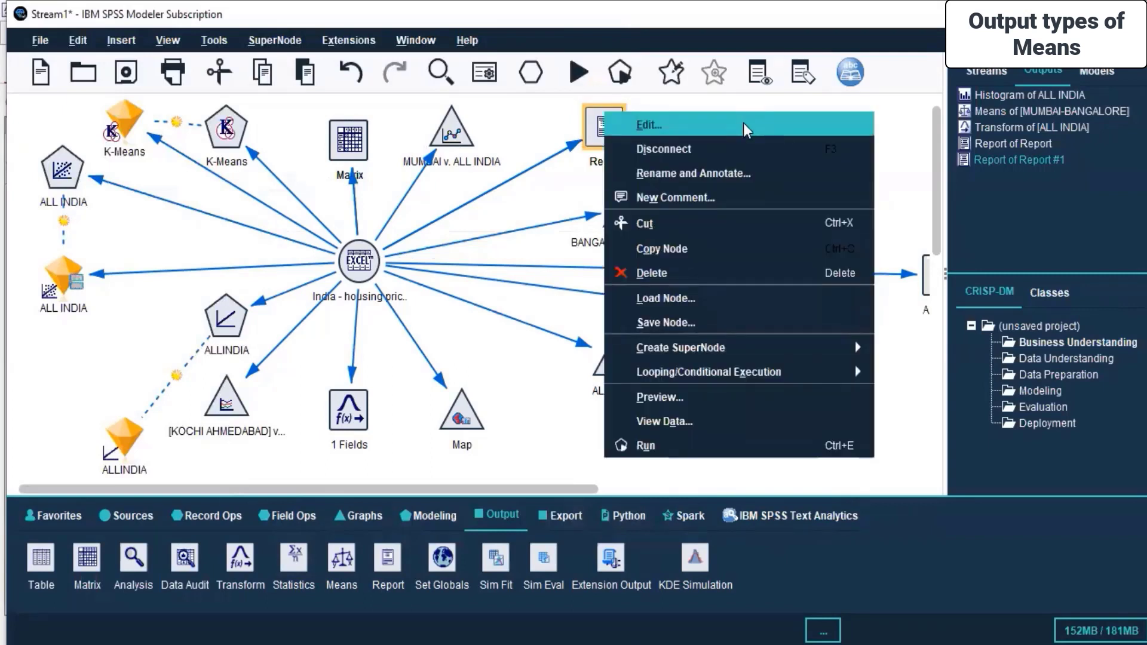
click(744, 123)
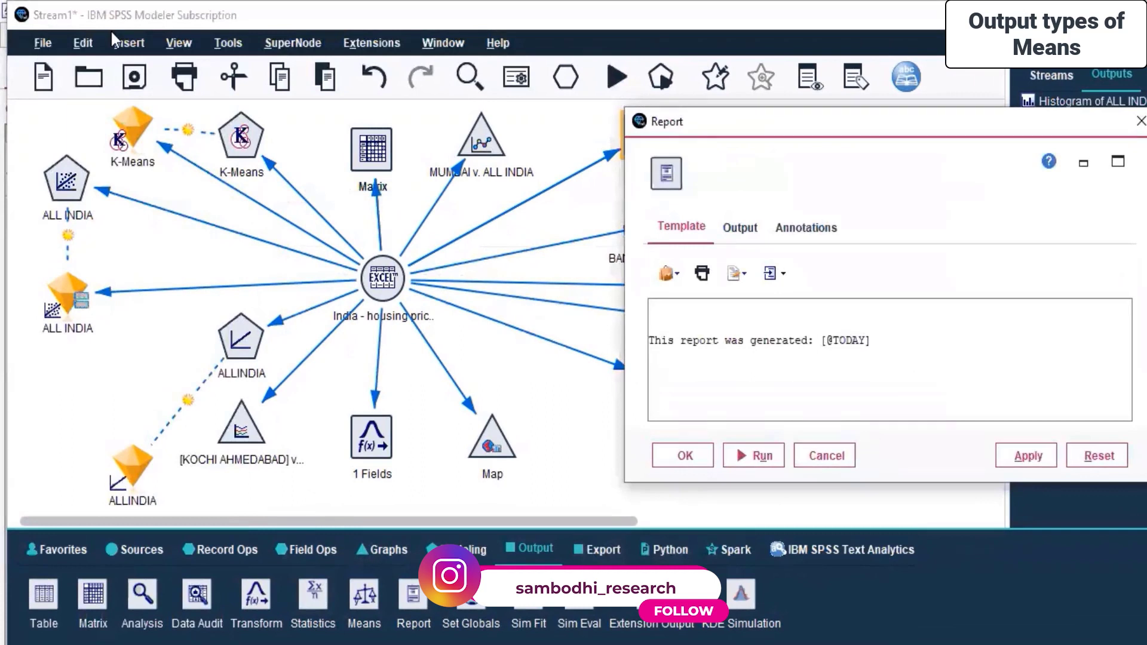
click(735, 230)
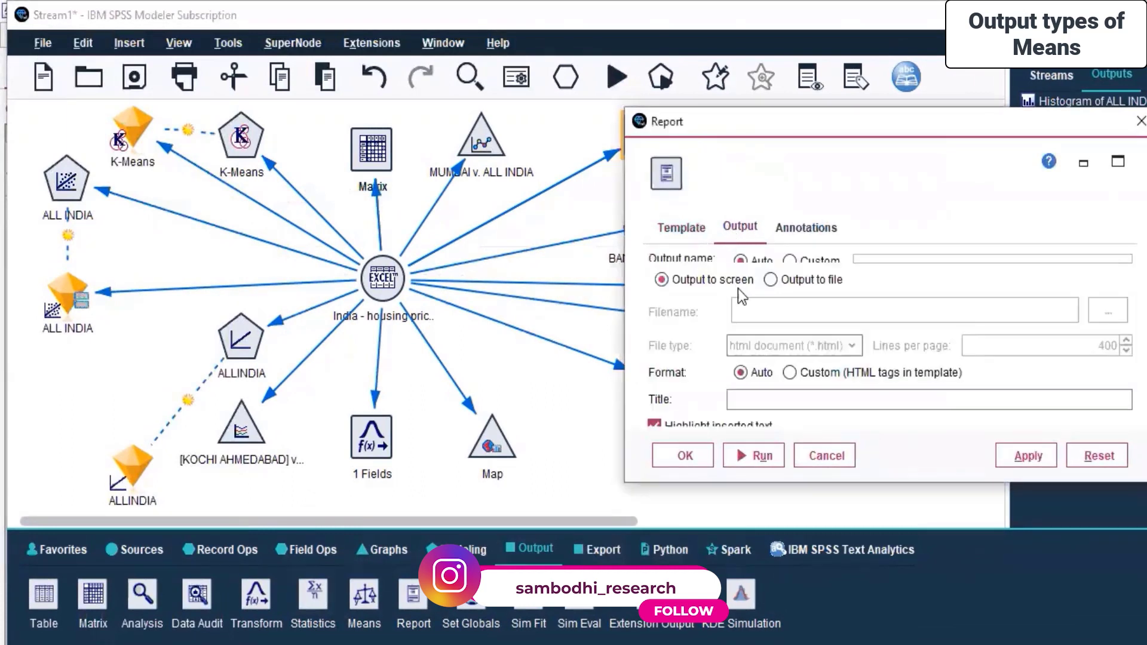
drag(980, 120, 775, 85)
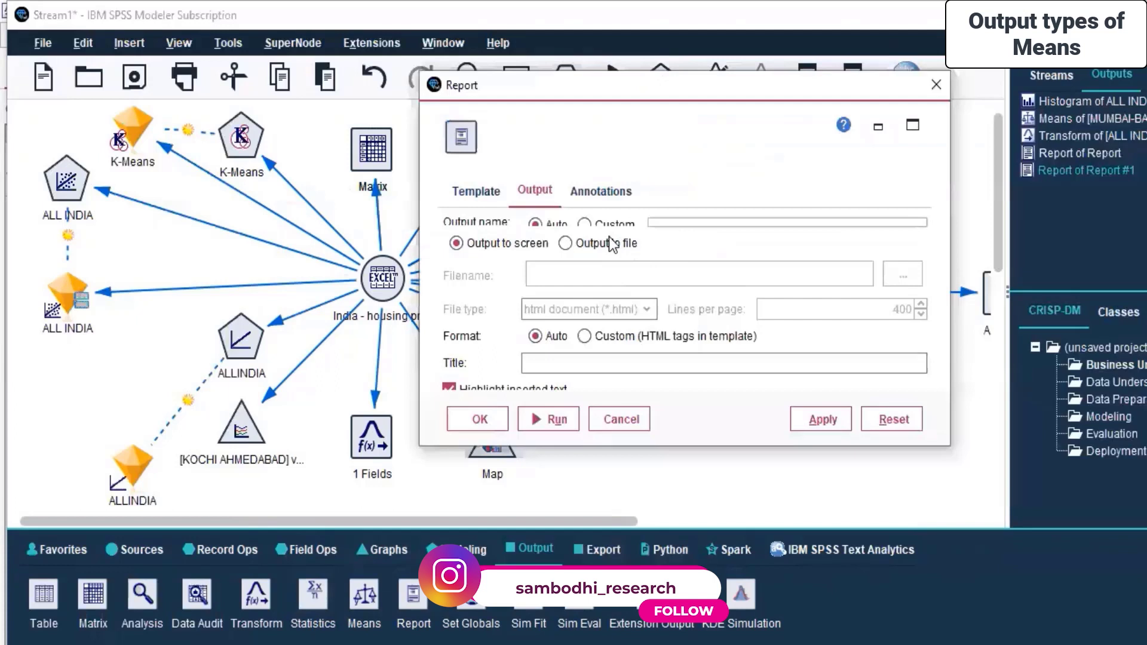
click(604, 192)
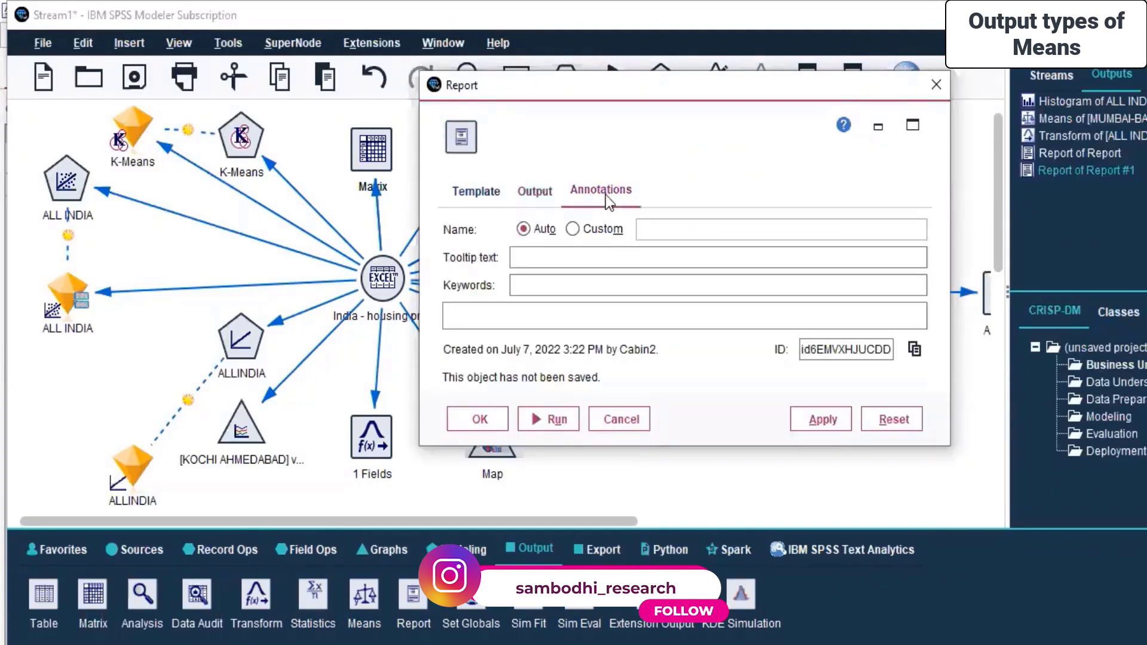
click(536, 192)
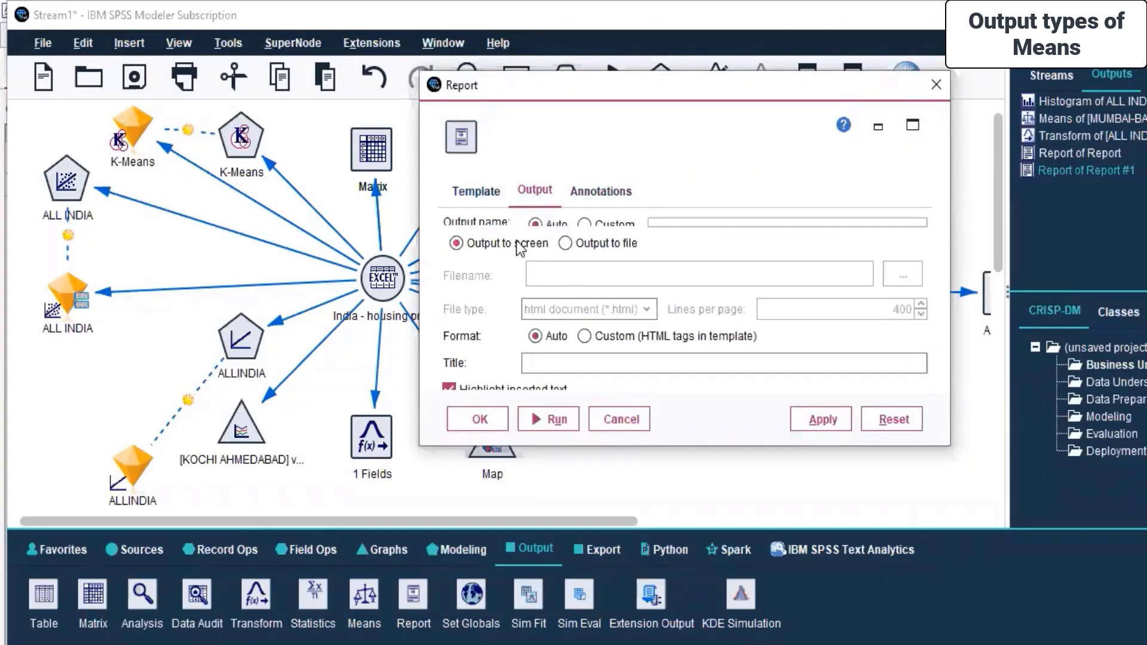
click(478, 192)
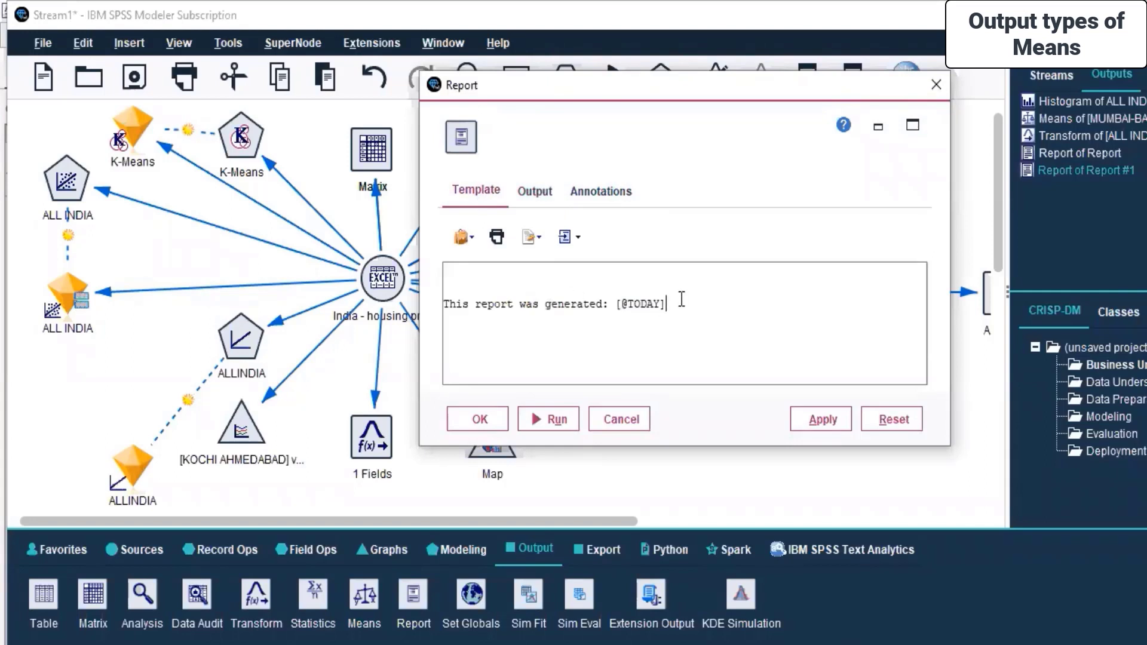
drag(651, 304, 432, 293)
key(Delete)
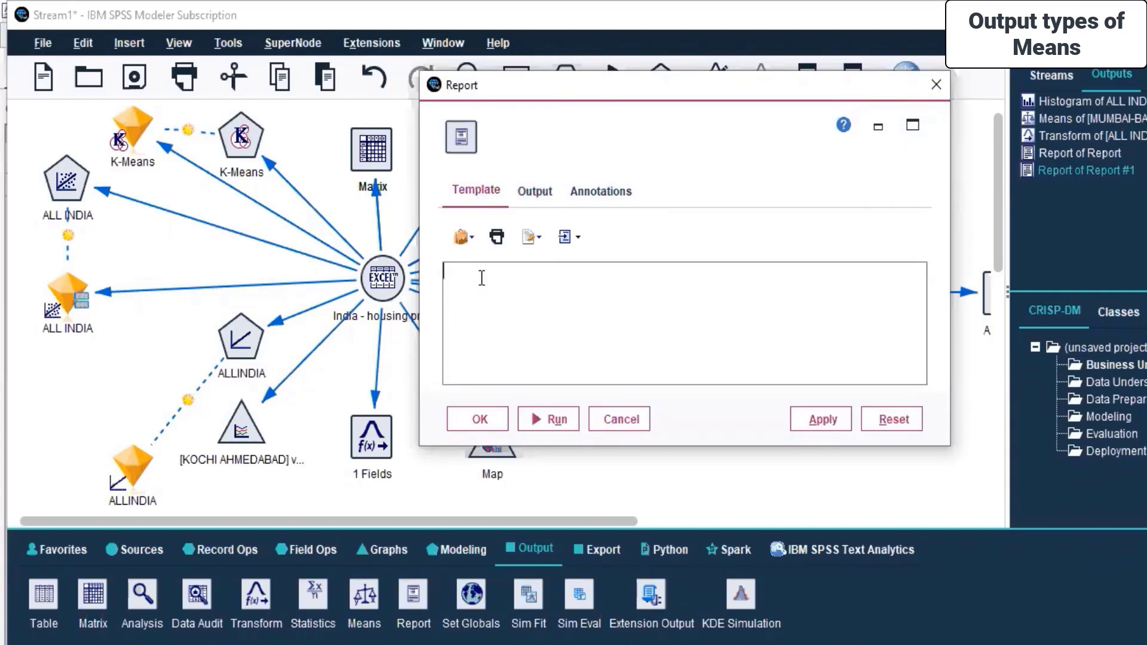
click(612, 414)
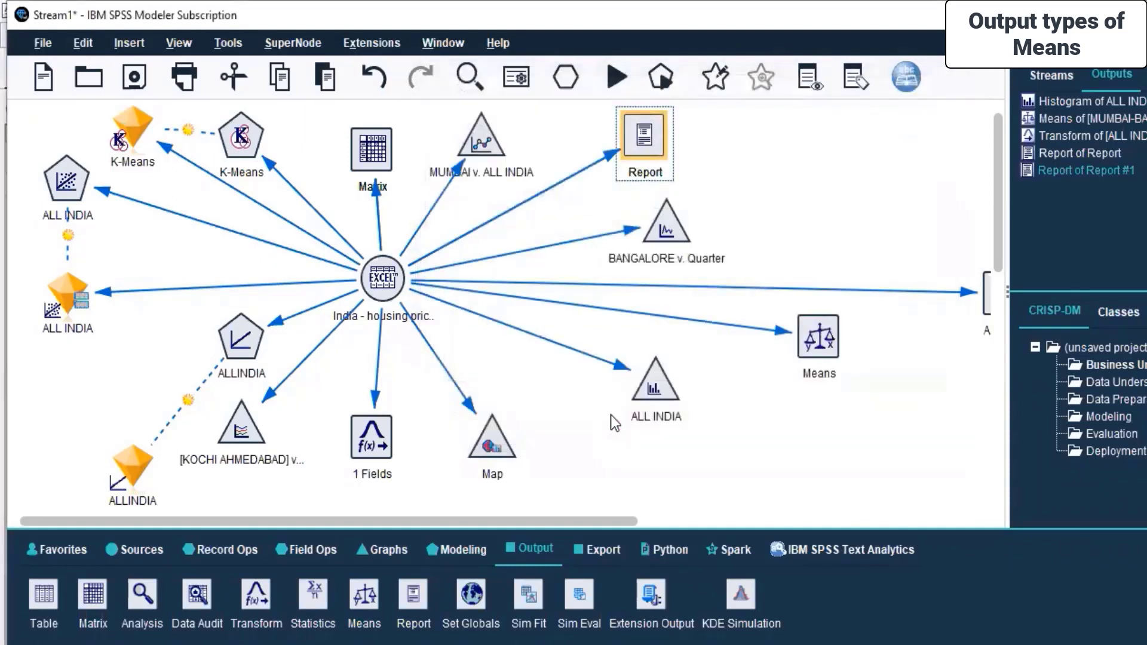
Highlight 'Understanding Export, Python, Spark' on page 2 of SPSS Modeller.pdf in Edge.
click(812, 167)
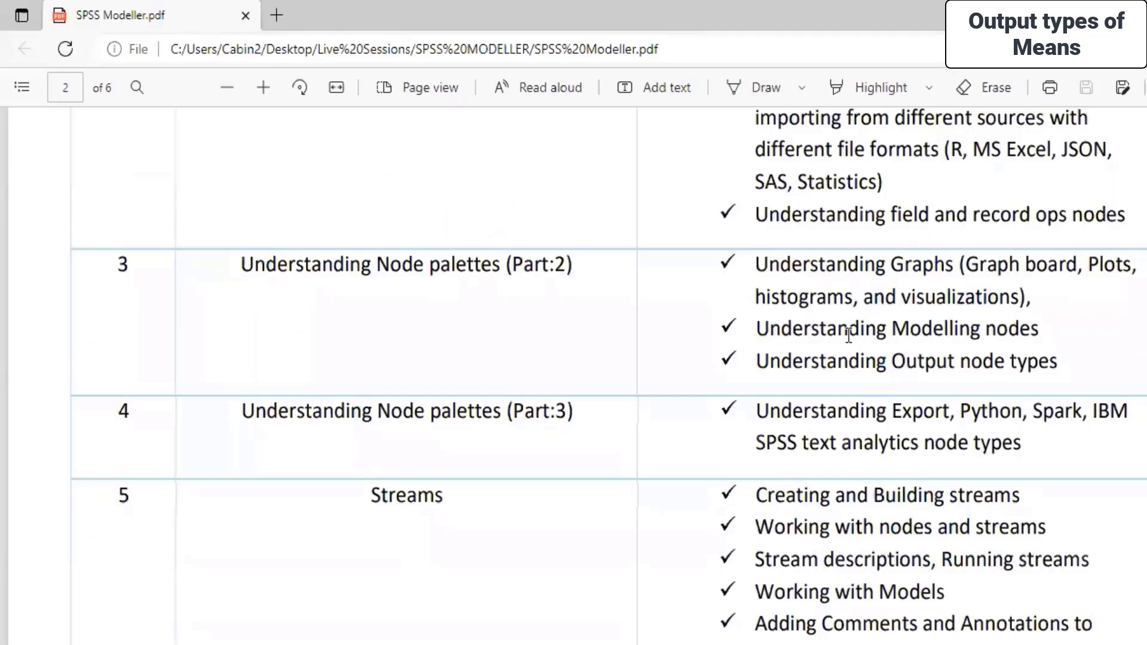
drag(757, 411, 1097, 471)
click(1088, 461)
Browse the Export nodes (Database, Excel, Cognos, SAS, XML, JSON), then the Spark and Text Analytics palettes.
key(alt+Tab)
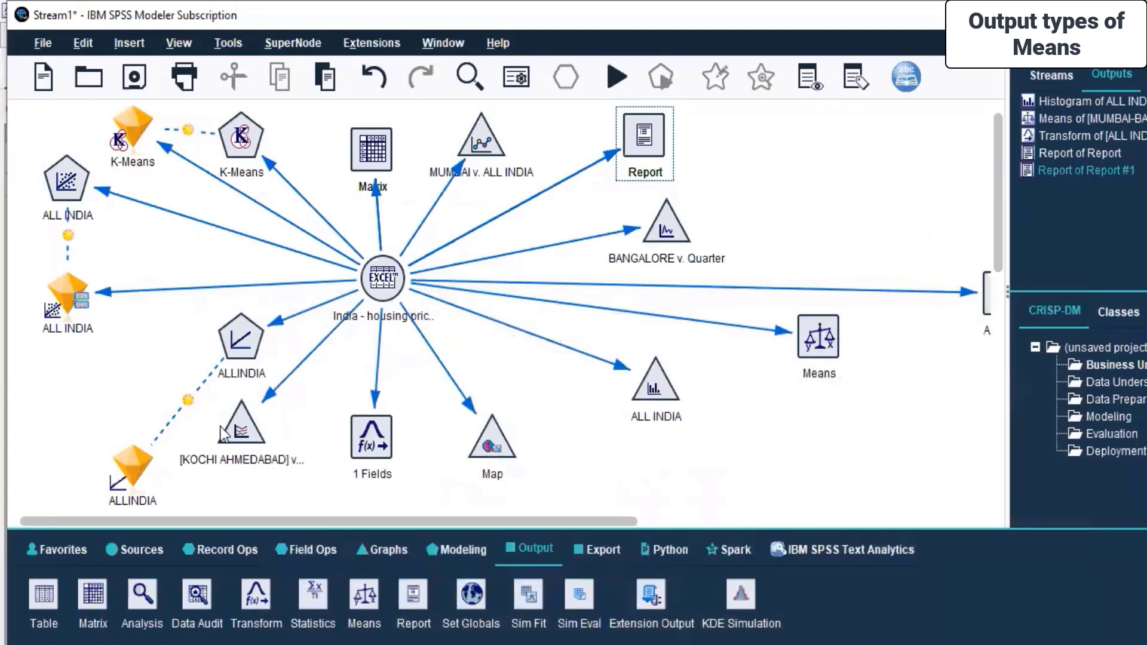
click(606, 549)
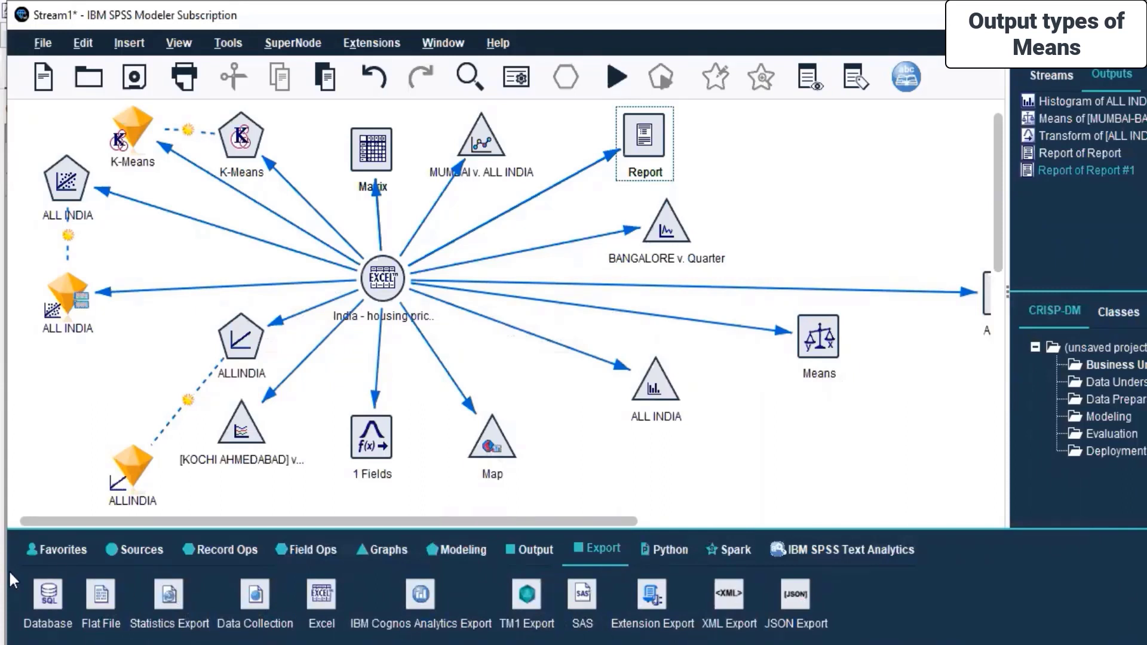
click(55, 595)
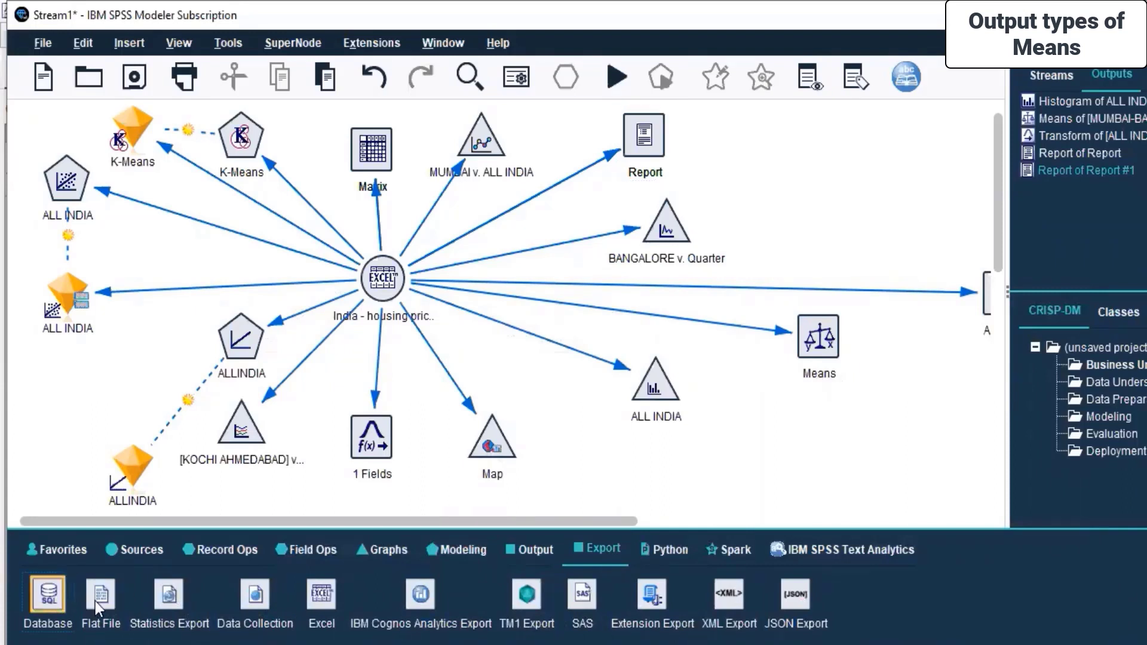
click(266, 598)
click(315, 597)
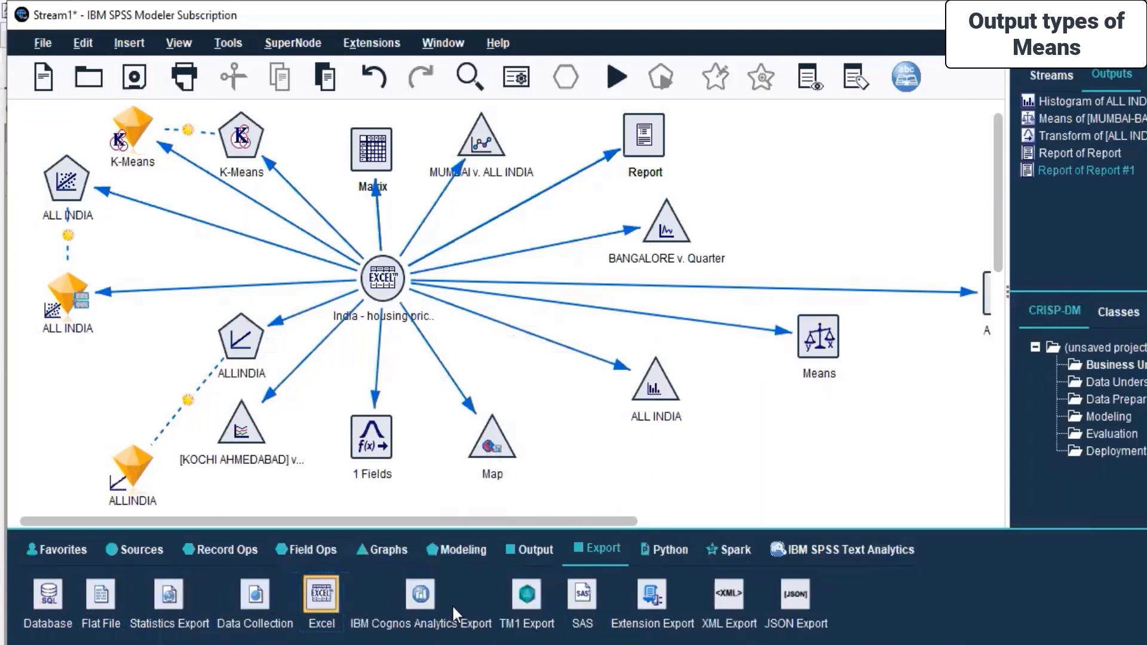
click(420, 596)
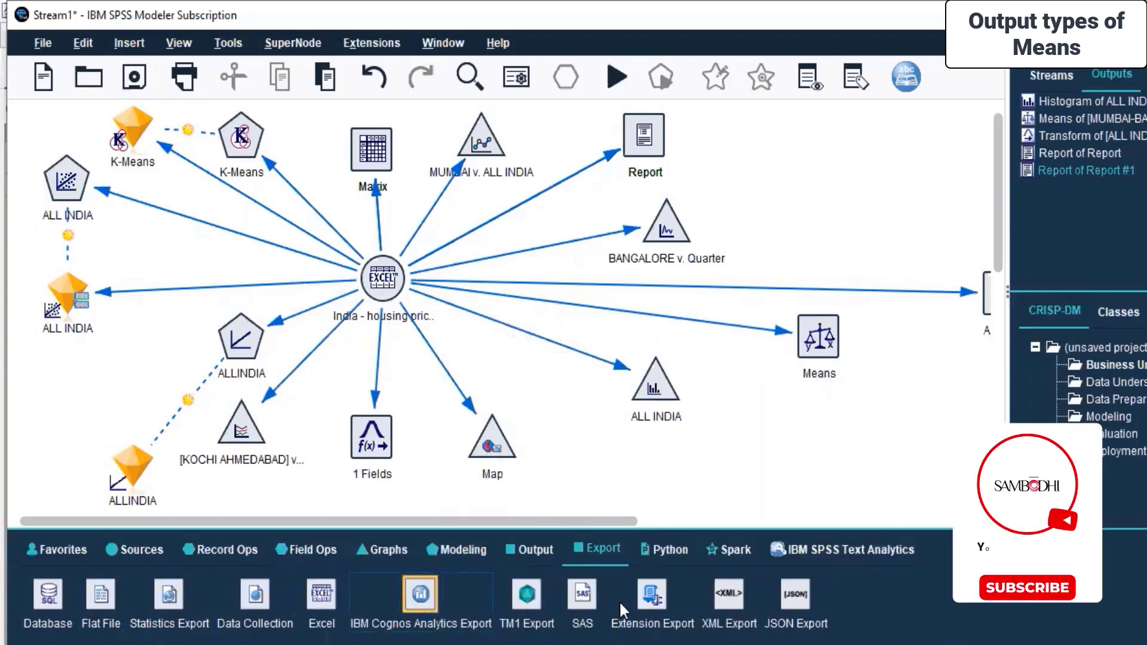
click(584, 596)
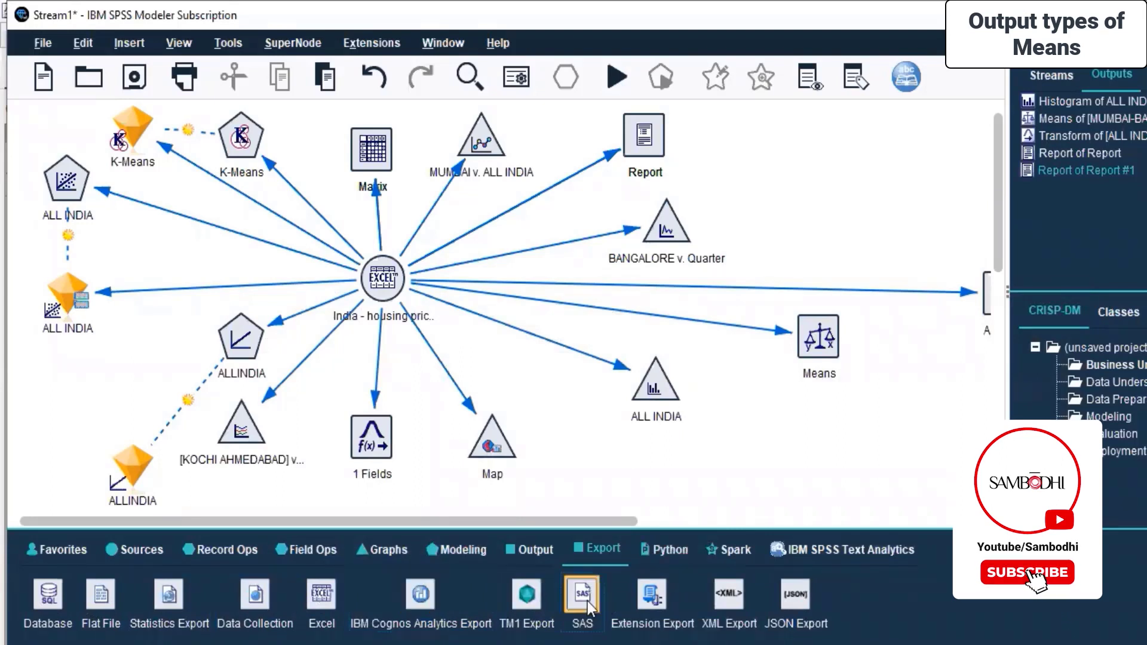
click(651, 597)
click(729, 594)
click(790, 597)
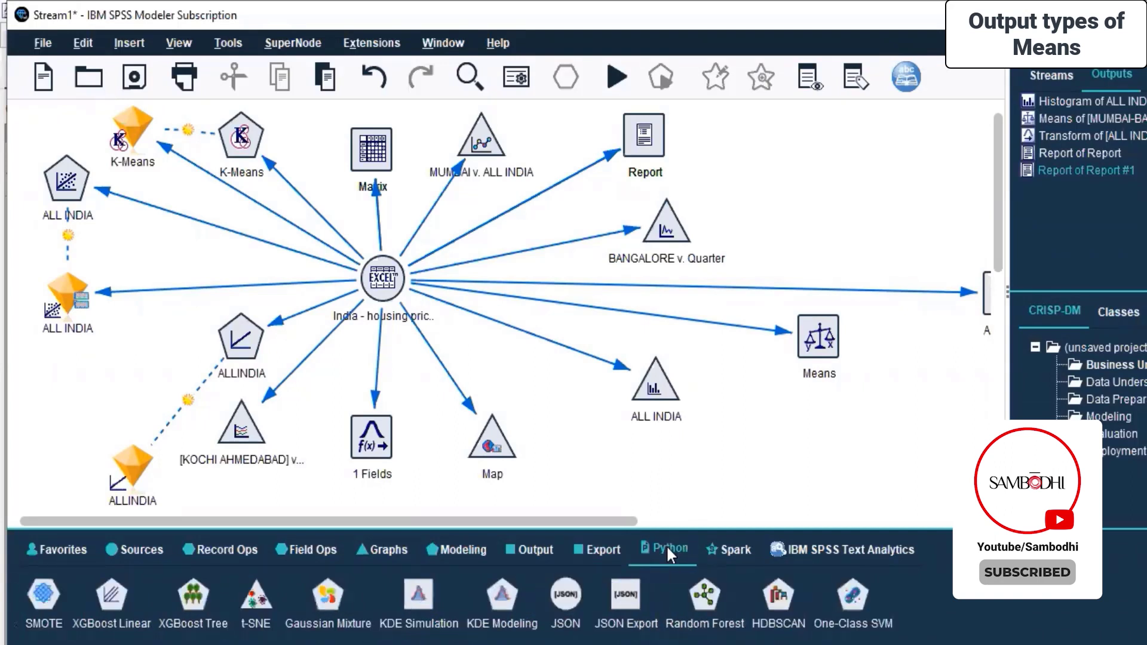
click(741, 547)
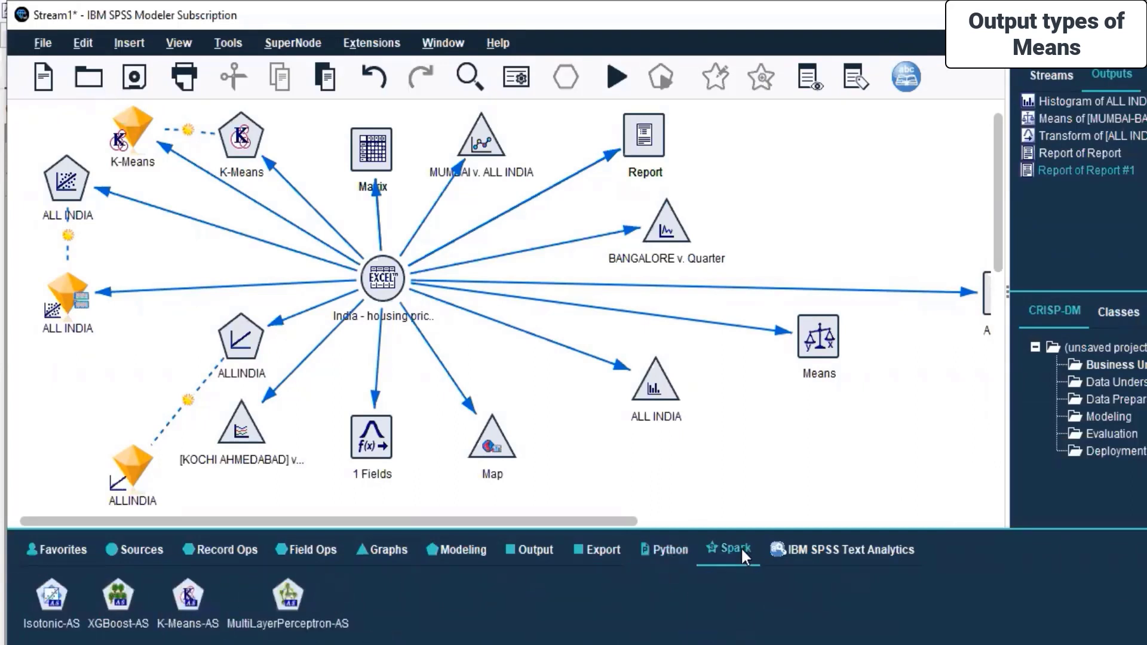
click(801, 556)
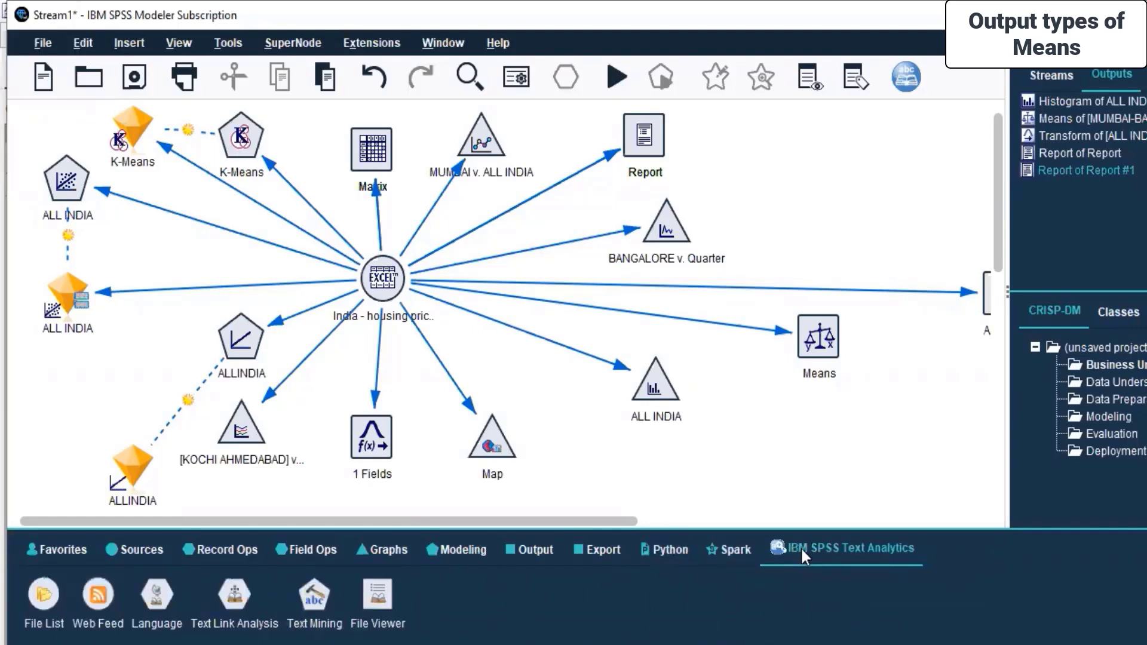
key(ctrl+v)
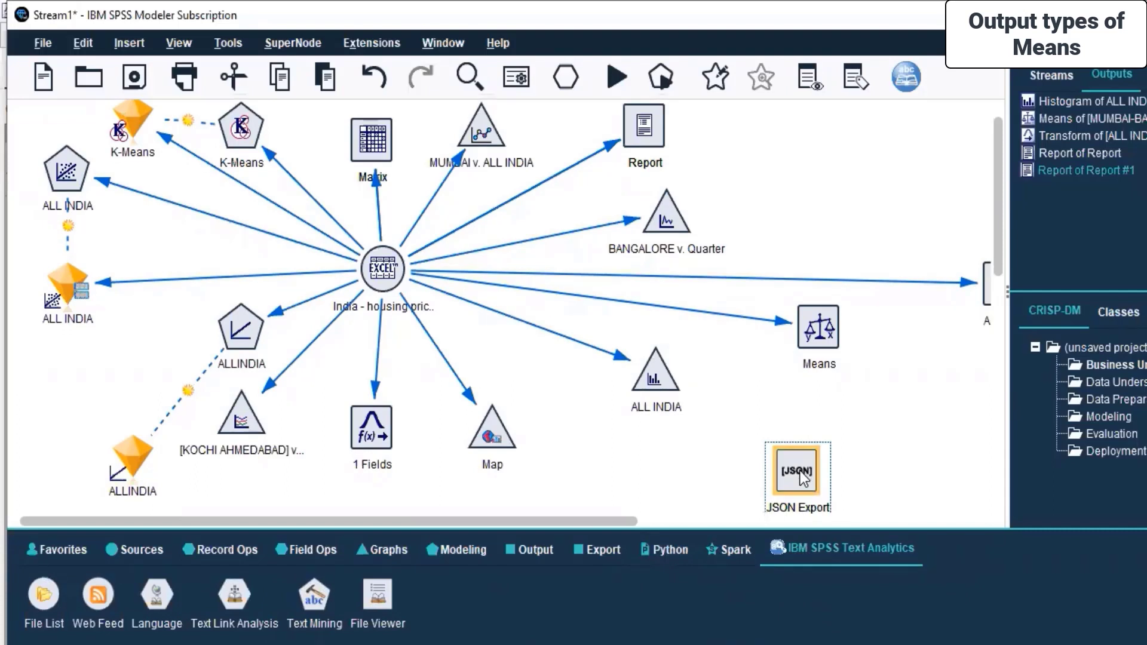
key(Delete)
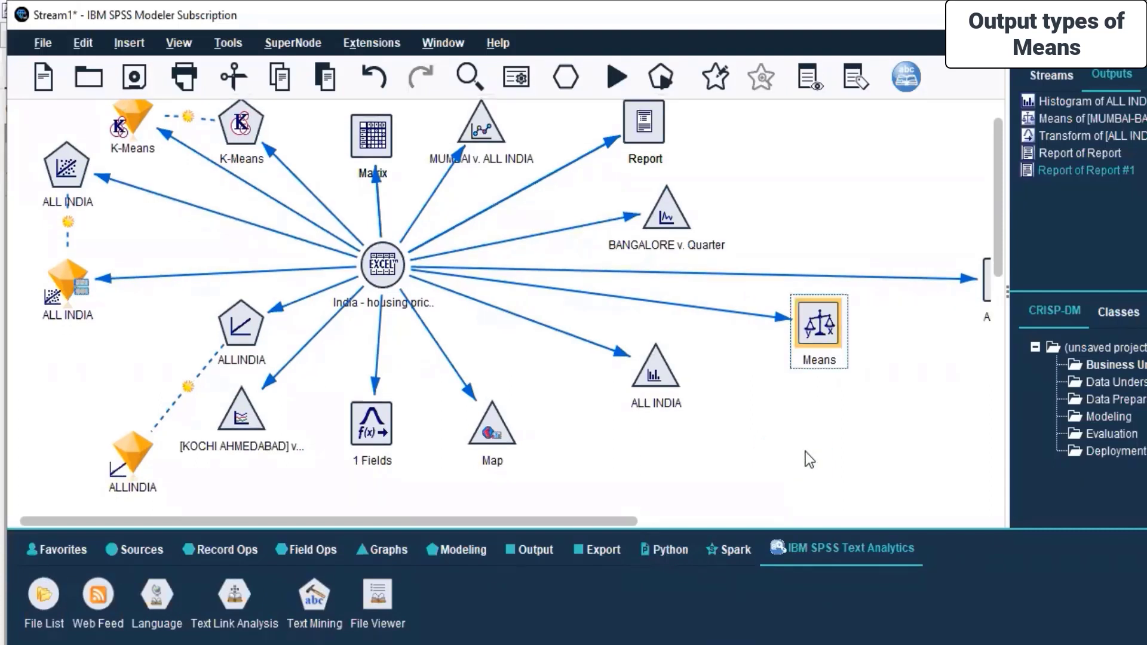
click(615, 547)
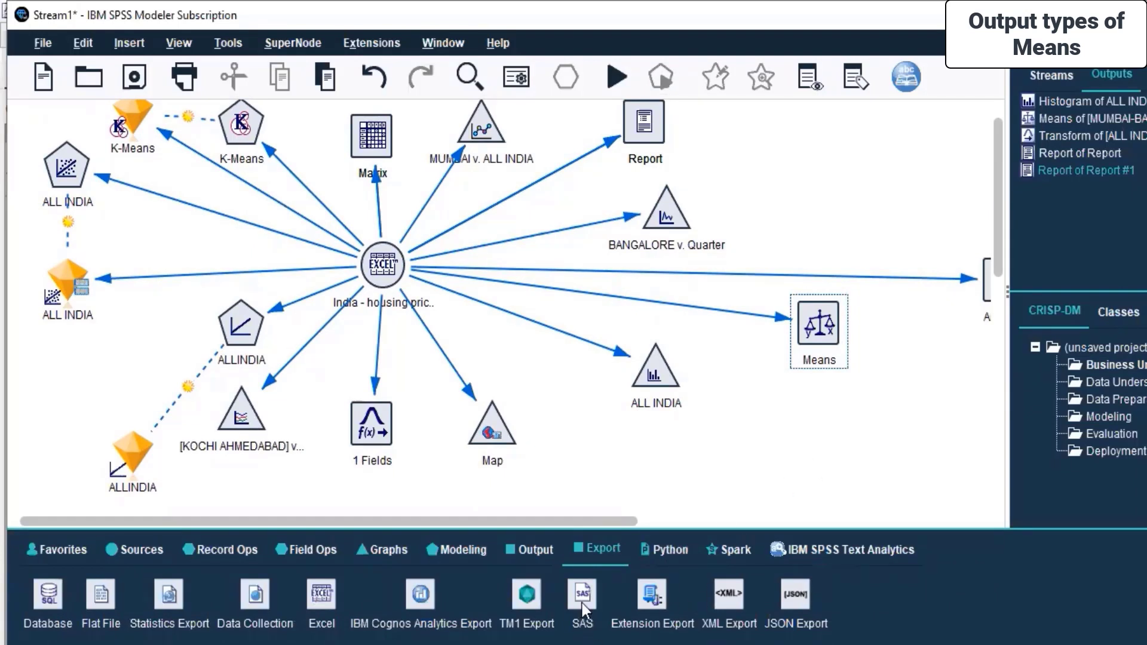
drag(582, 604, 656, 465)
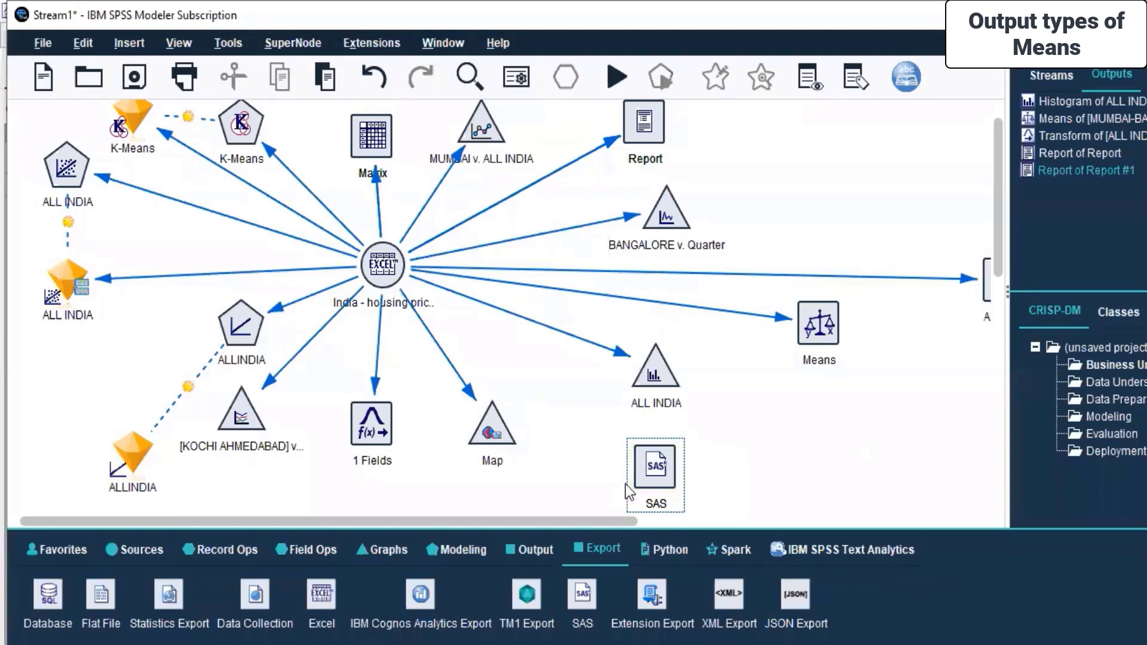
scroll(642, 476, down, 1)
key(Delete)
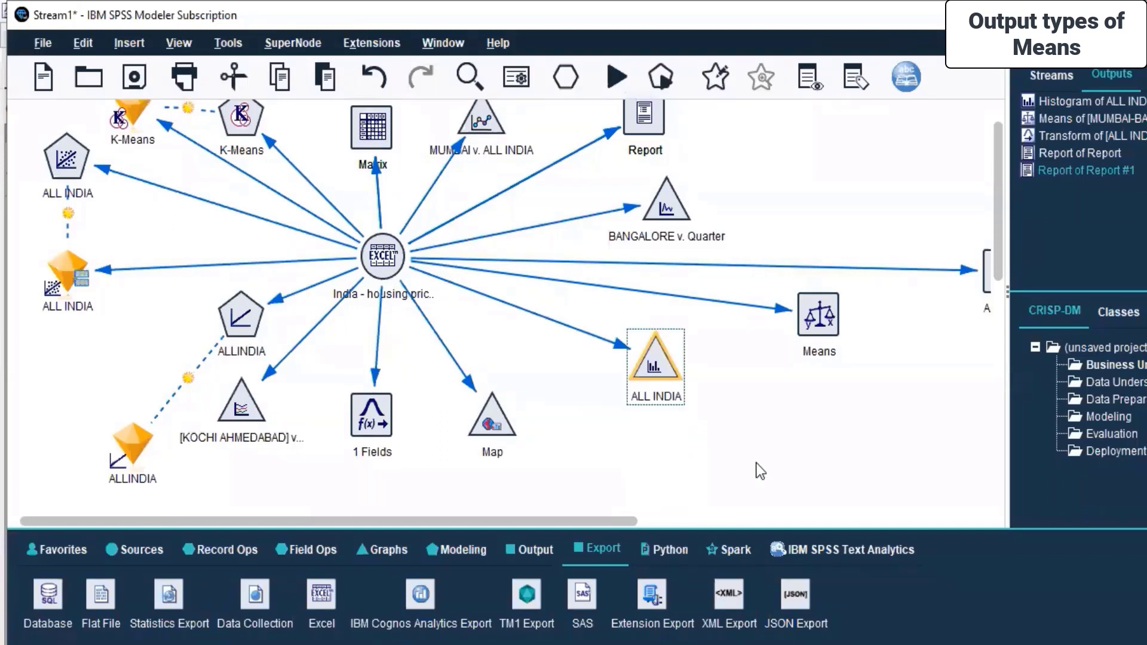
Save the stream into SPSS MODELLER > Day 4 with the file name 'Housing index prices'.
click(134, 76)
click(647, 114)
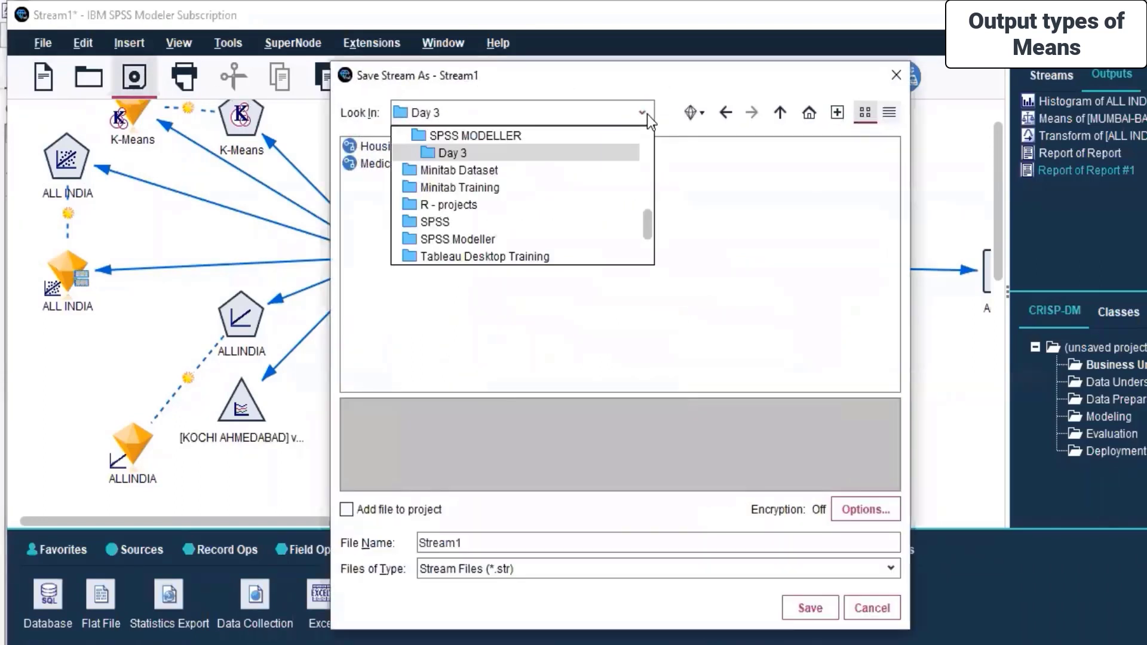
click(499, 133)
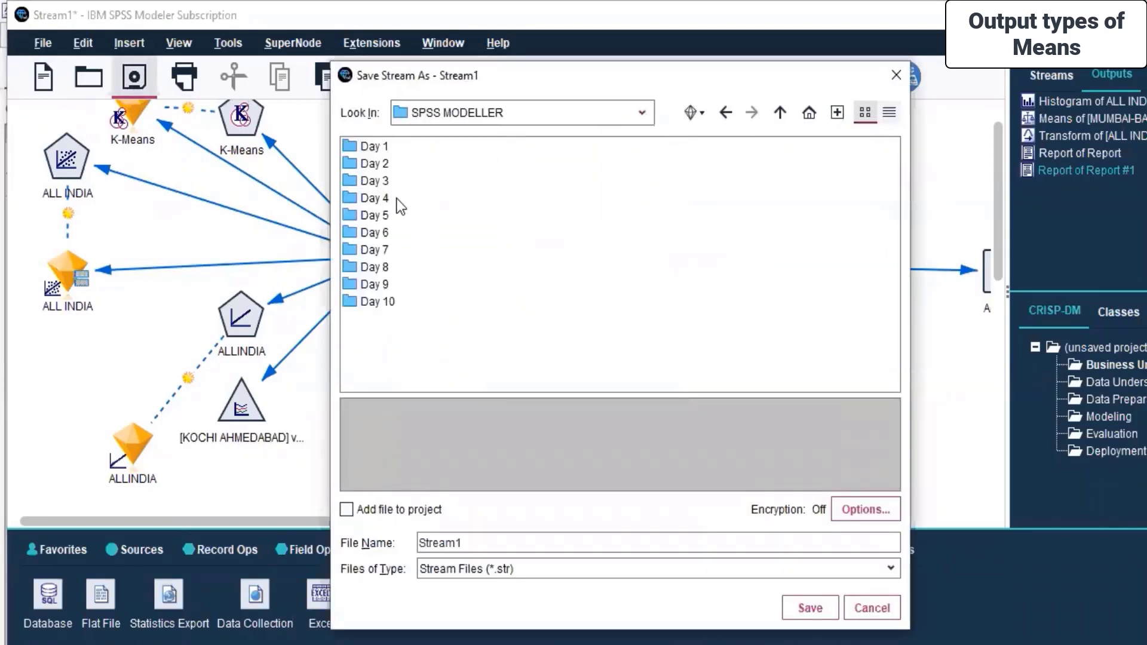
double_click(371, 198)
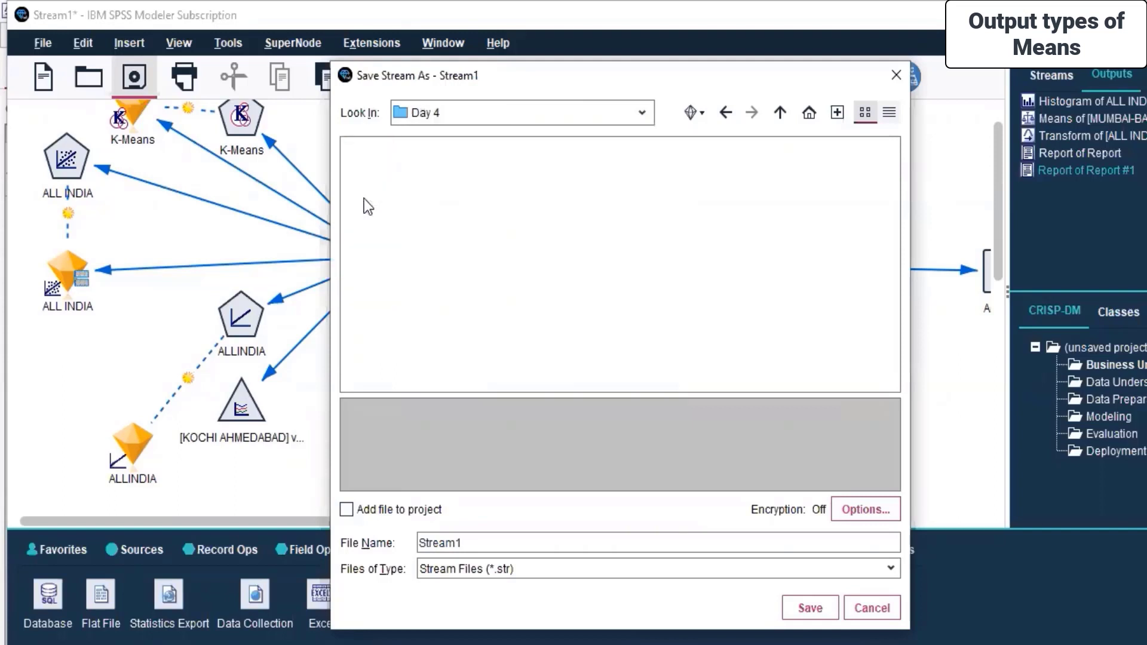
double_click(481, 541)
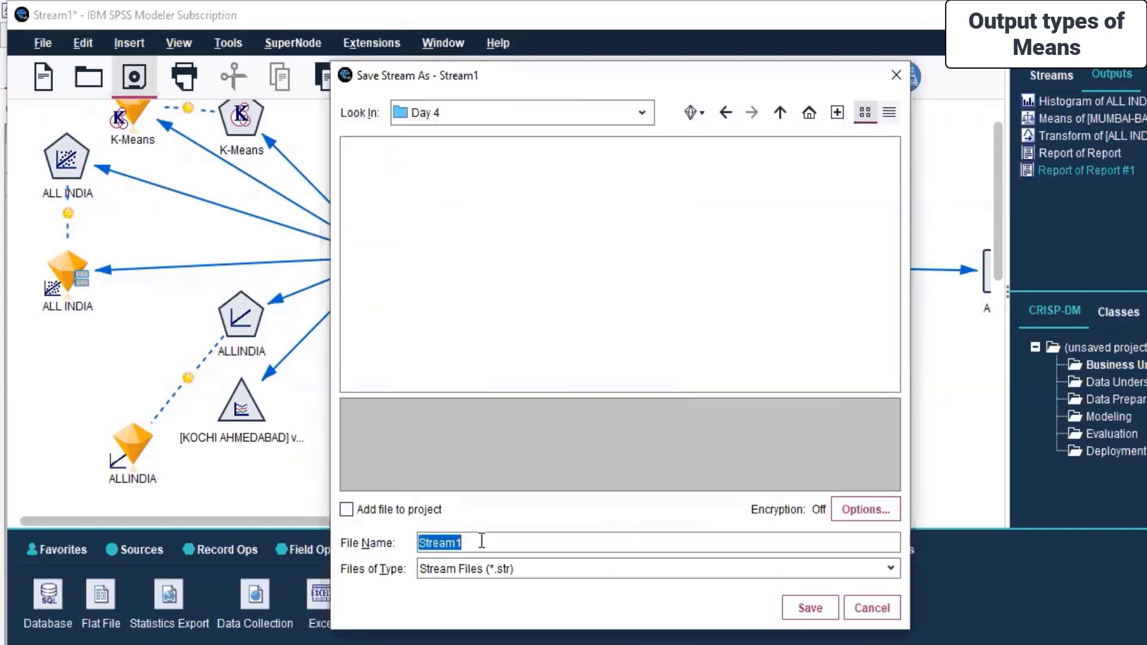
text(Housi)
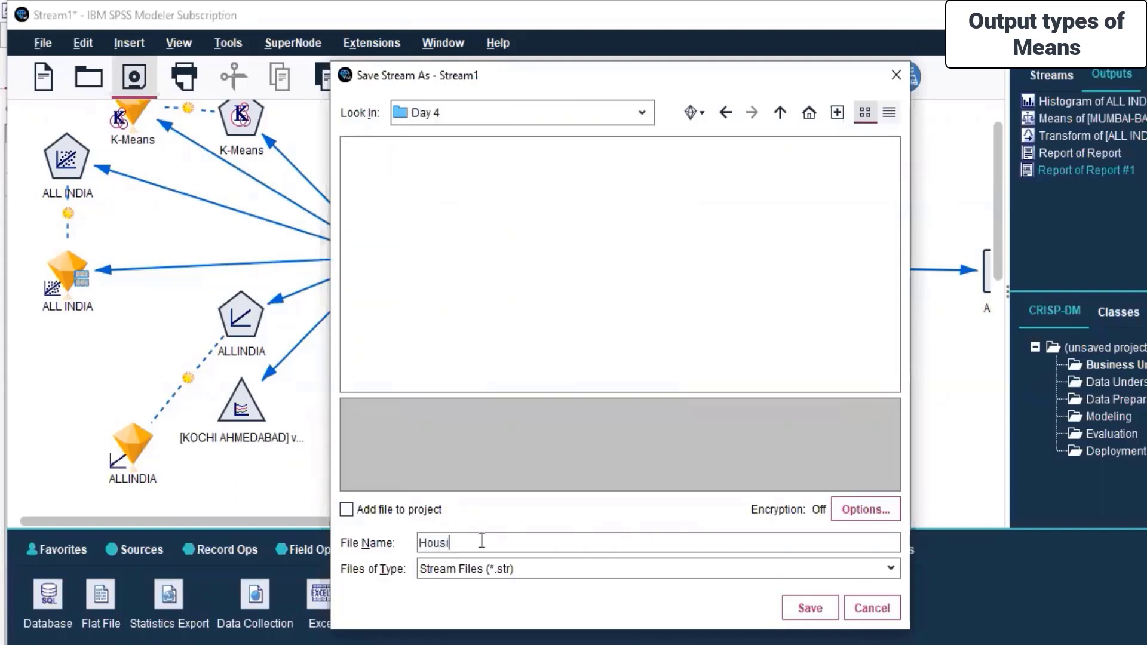
text(ng index)
key(BackSpace)
key(BackSpace)
key(BackSpace)
text(dex prices)
click(786, 611)
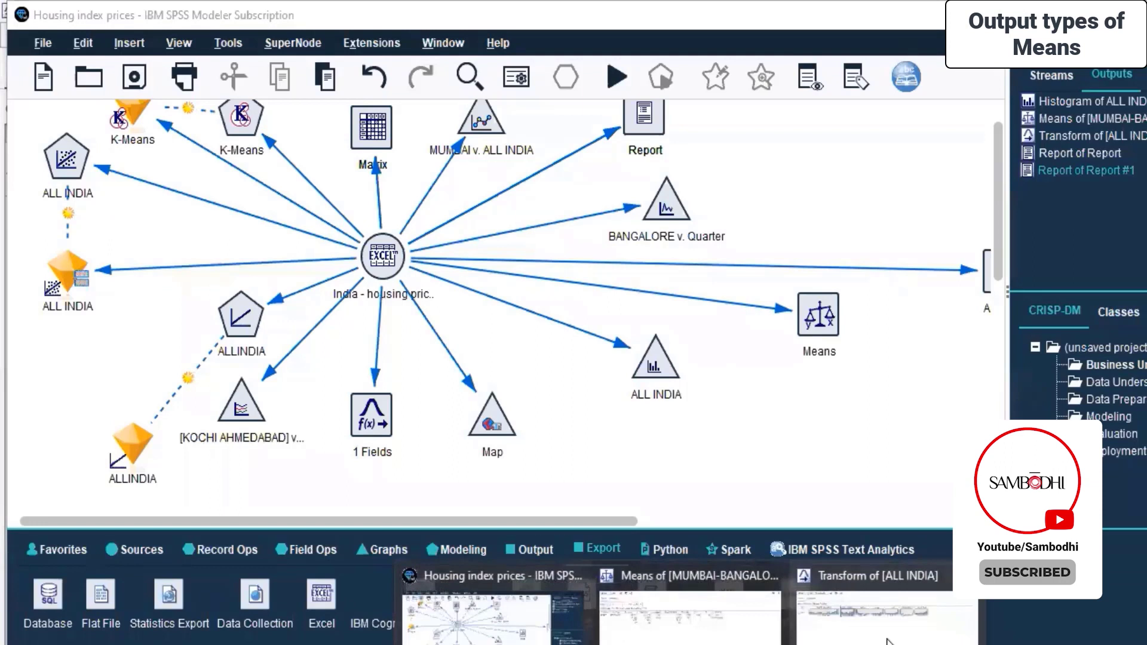
Save the Transform of [ALL INDIA] output as a file in the Day 4 folder.
click(836, 621)
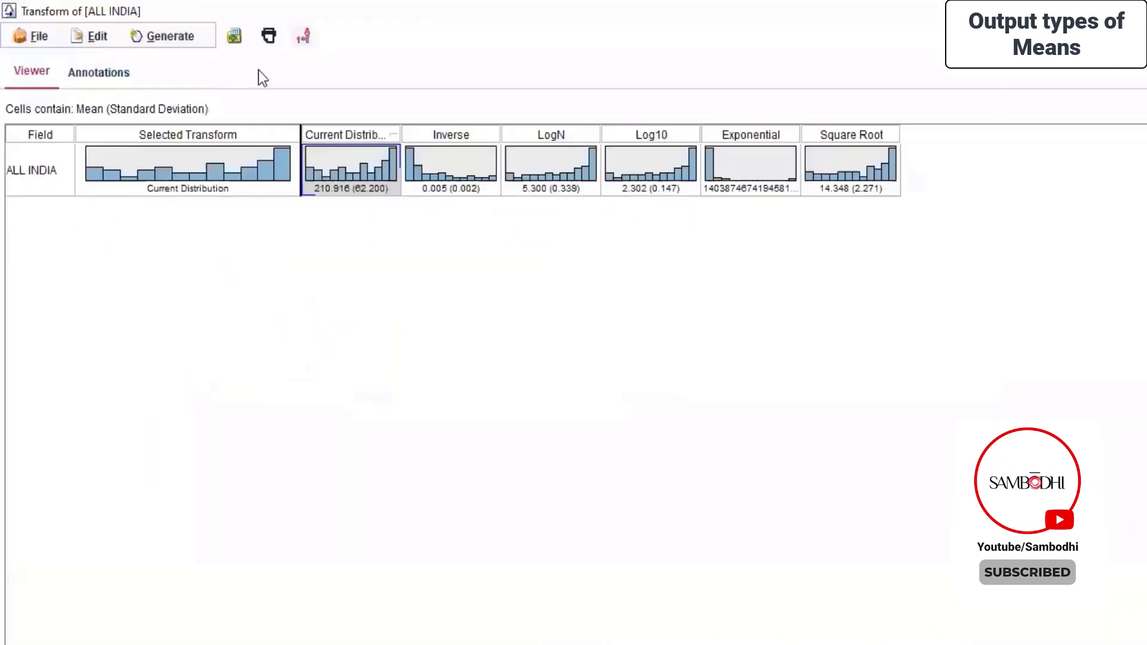
click(20, 38)
click(41, 60)
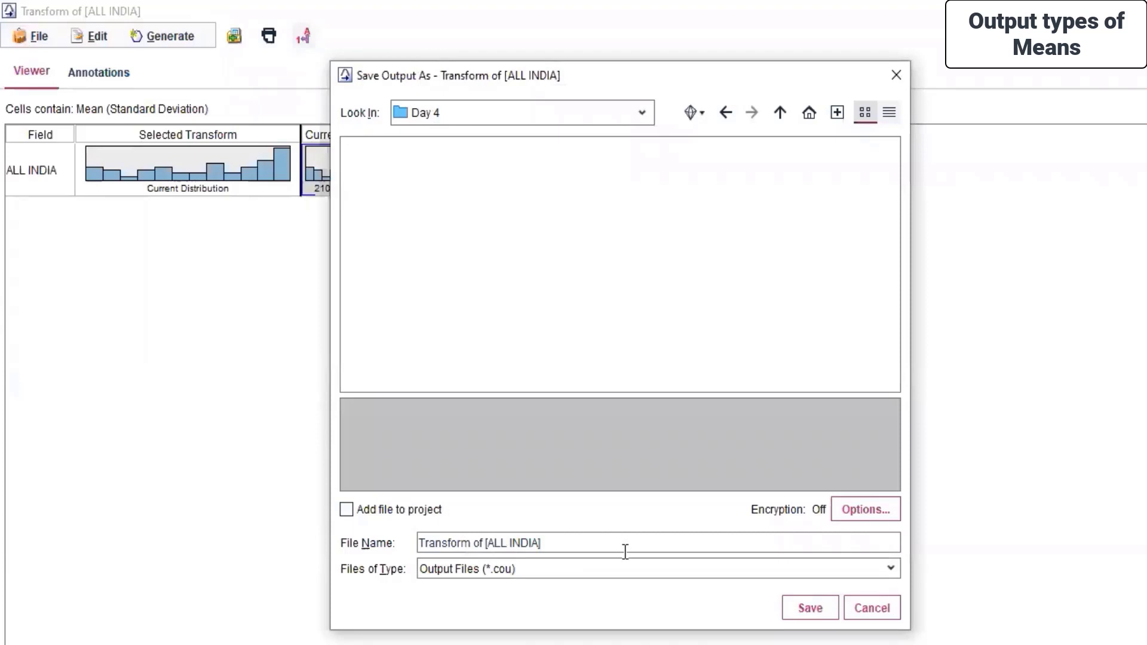
click(830, 608)
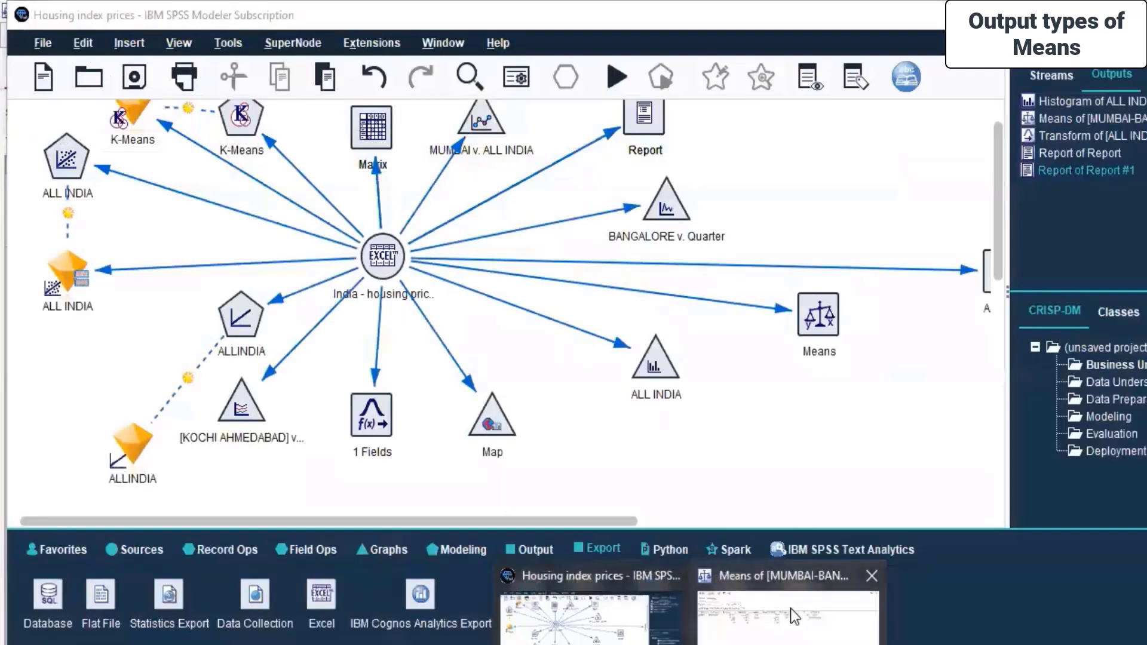
Save the Means of [MUMBAI-BANGALORE] output as a .cou file in the Day 4 folder.
click(783, 606)
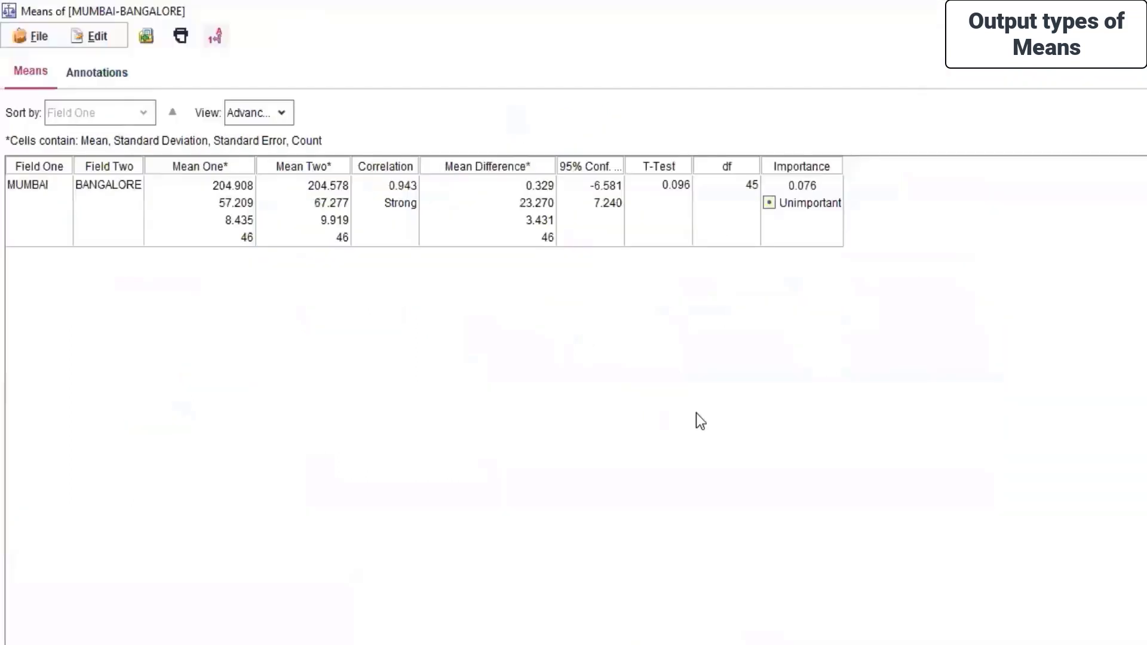
click(39, 36)
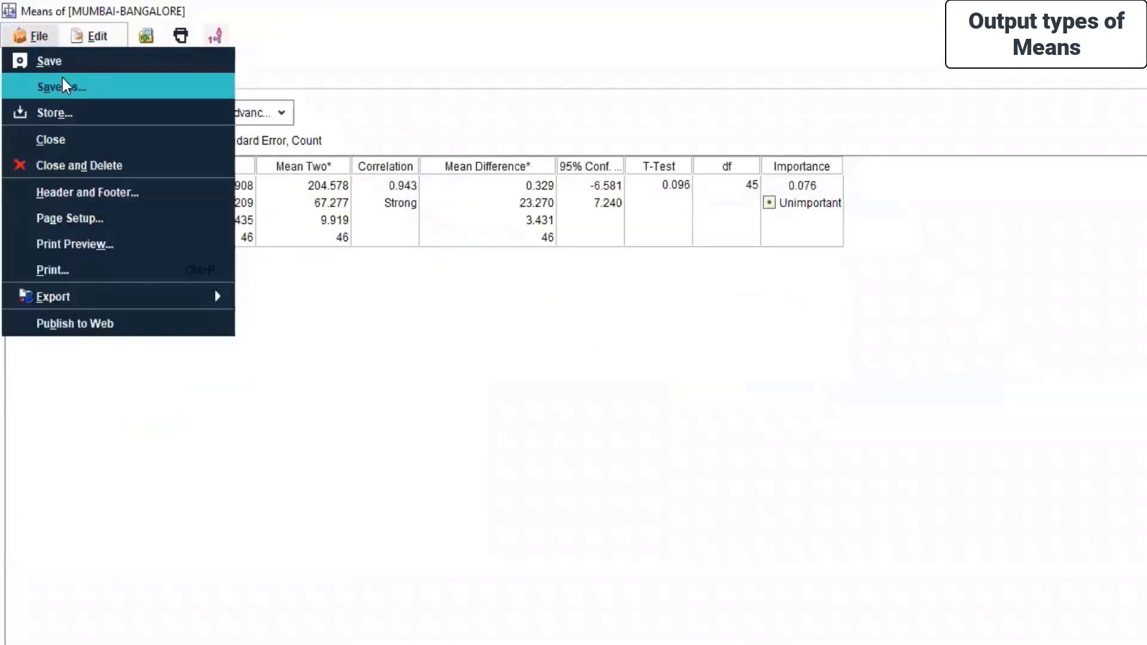
click(58, 58)
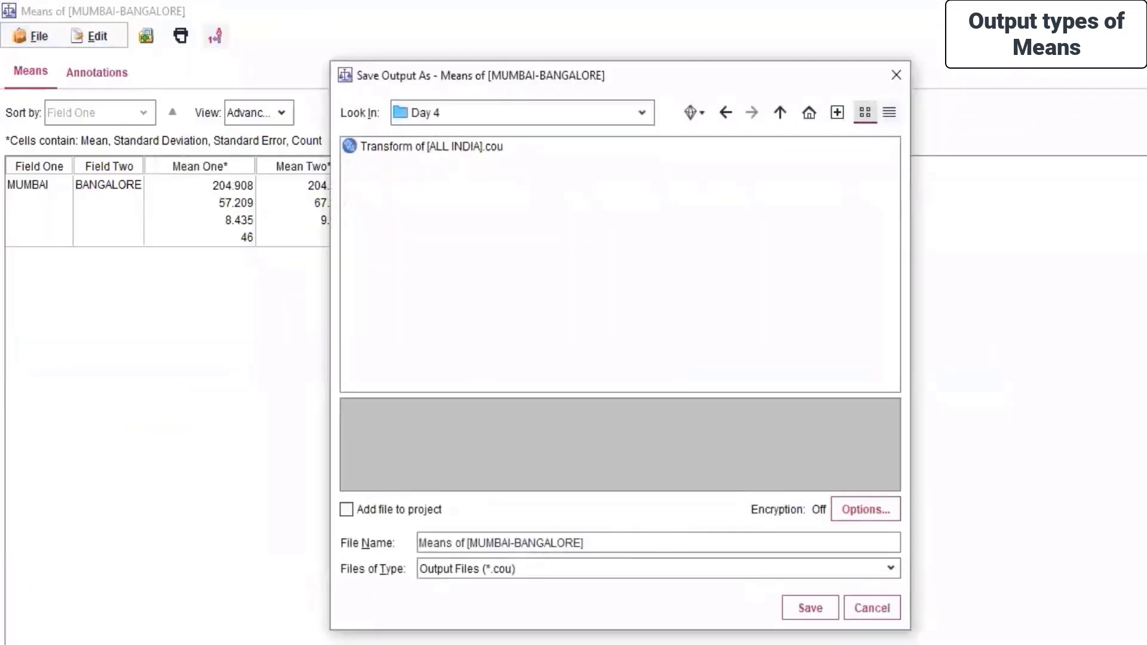
click(825, 607)
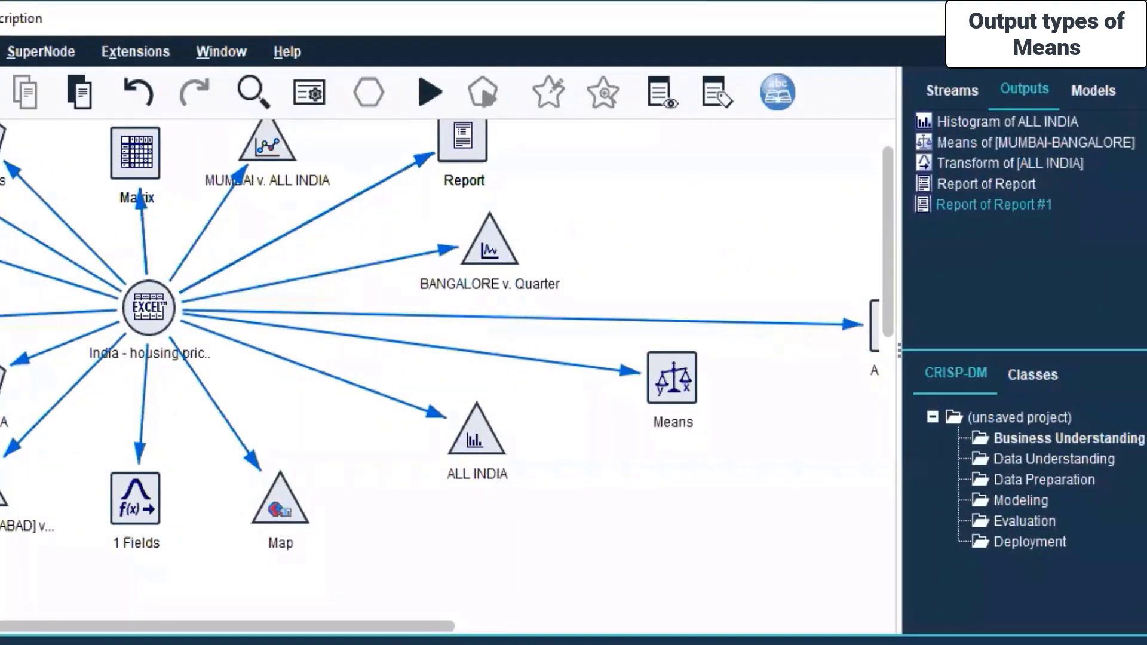
Start a blank Stream2 beside Housing index prices and show the Sources node palette.
click(476, 436)
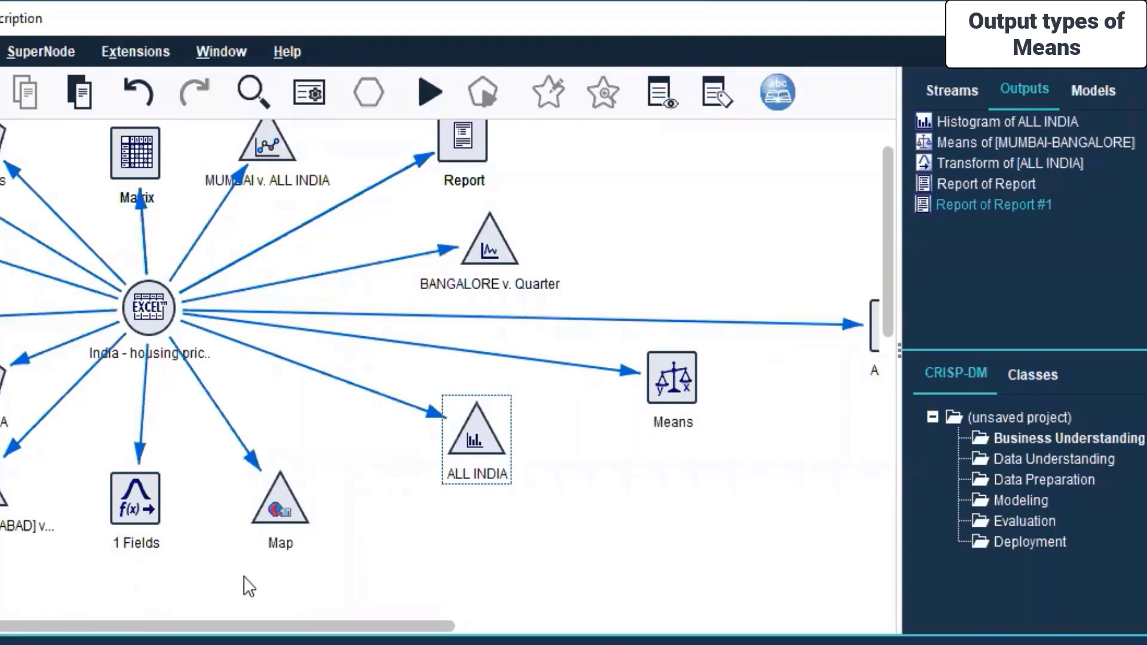
click(947, 90)
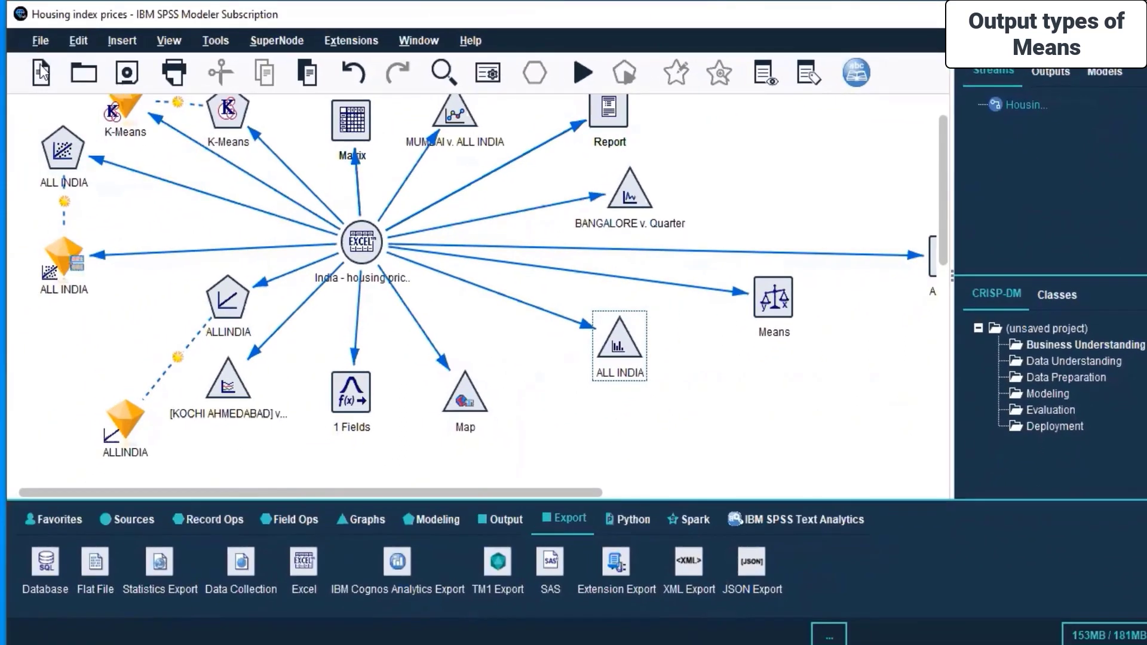
click(42, 72)
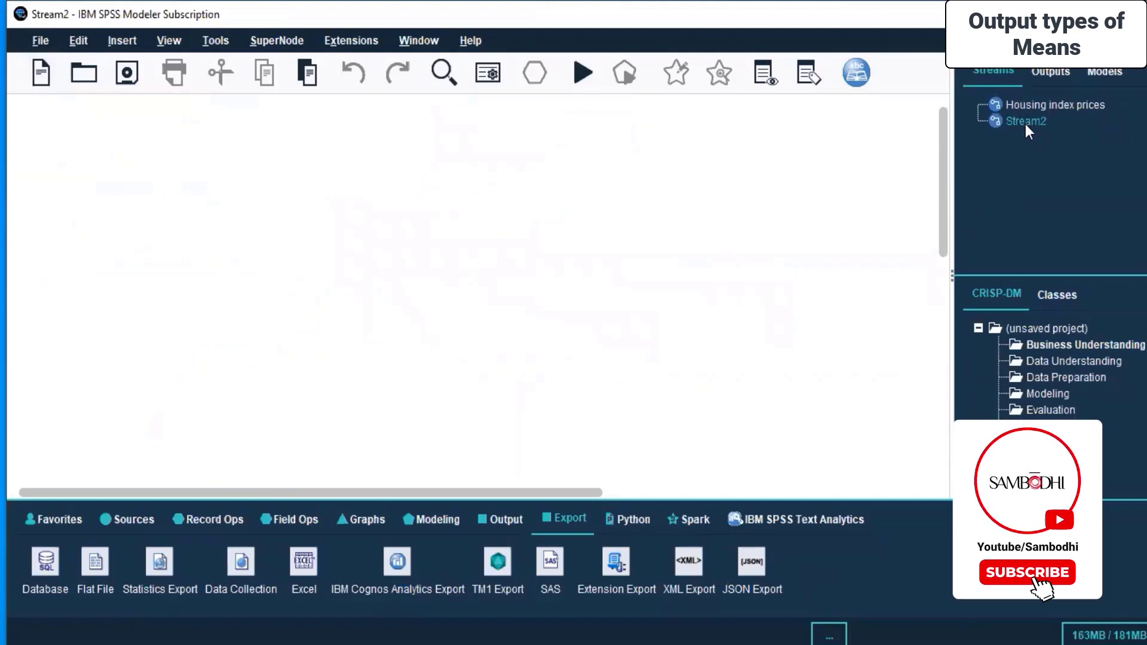
right_click(1025, 124)
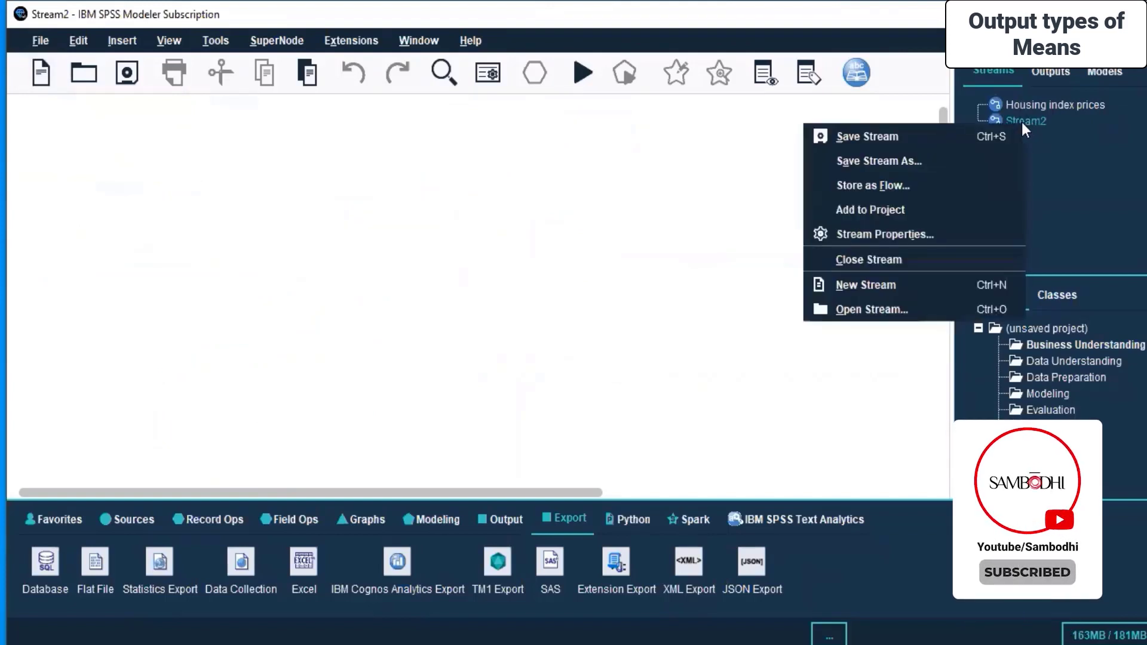
click(580, 252)
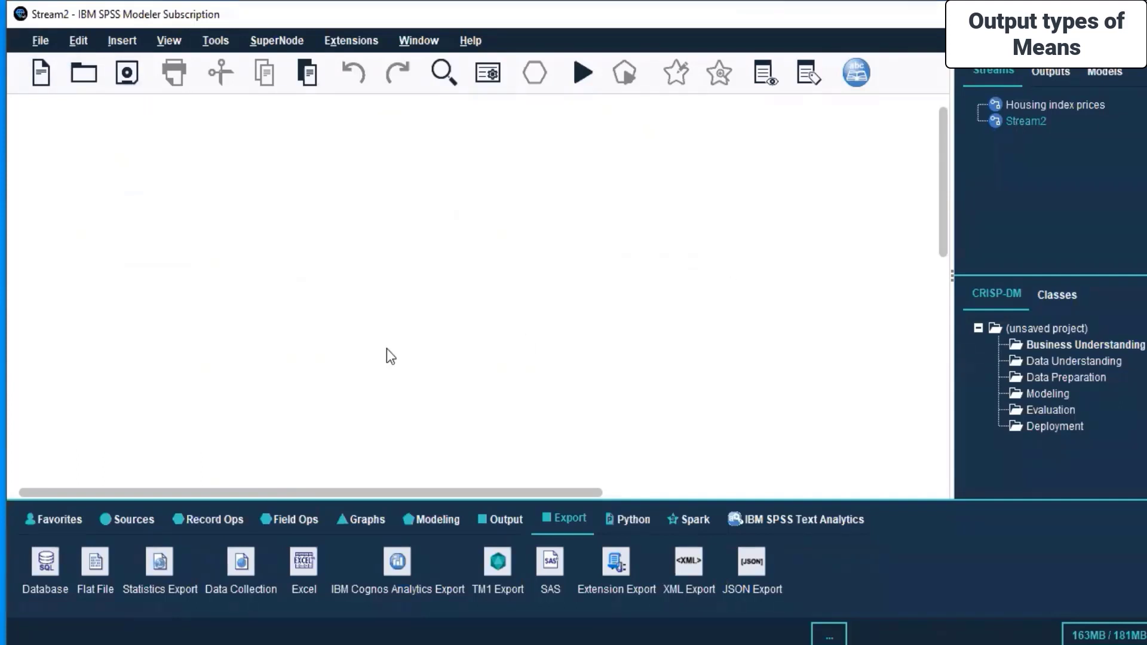
click(138, 521)
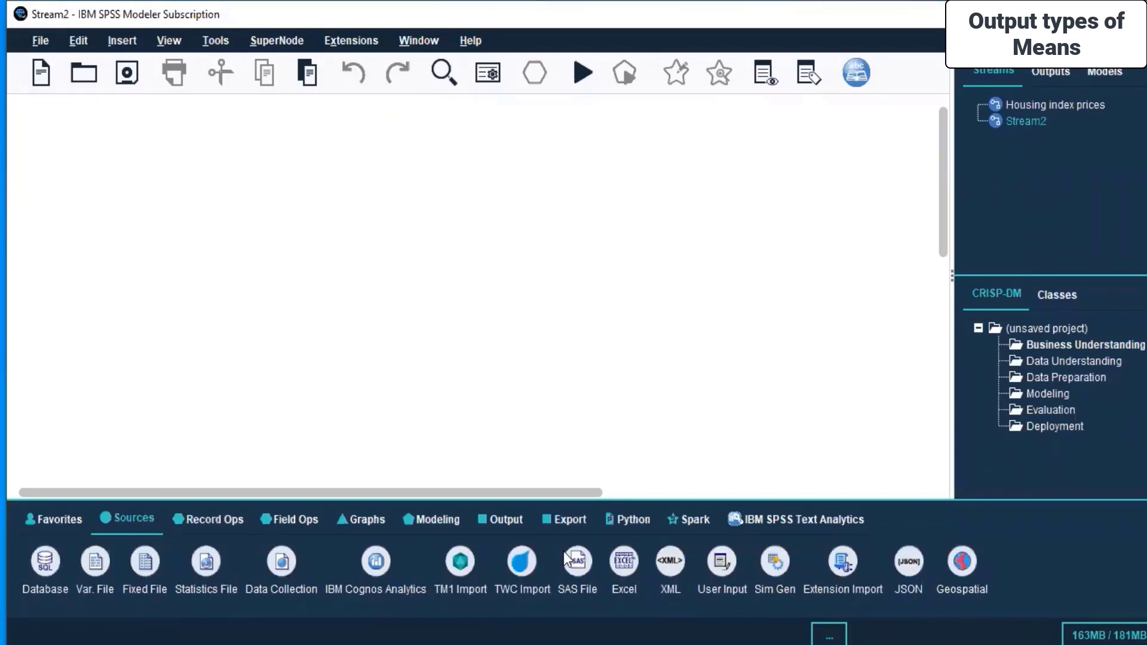
Add an Excel source node to Stream2 and open its settings.
double_click(622, 562)
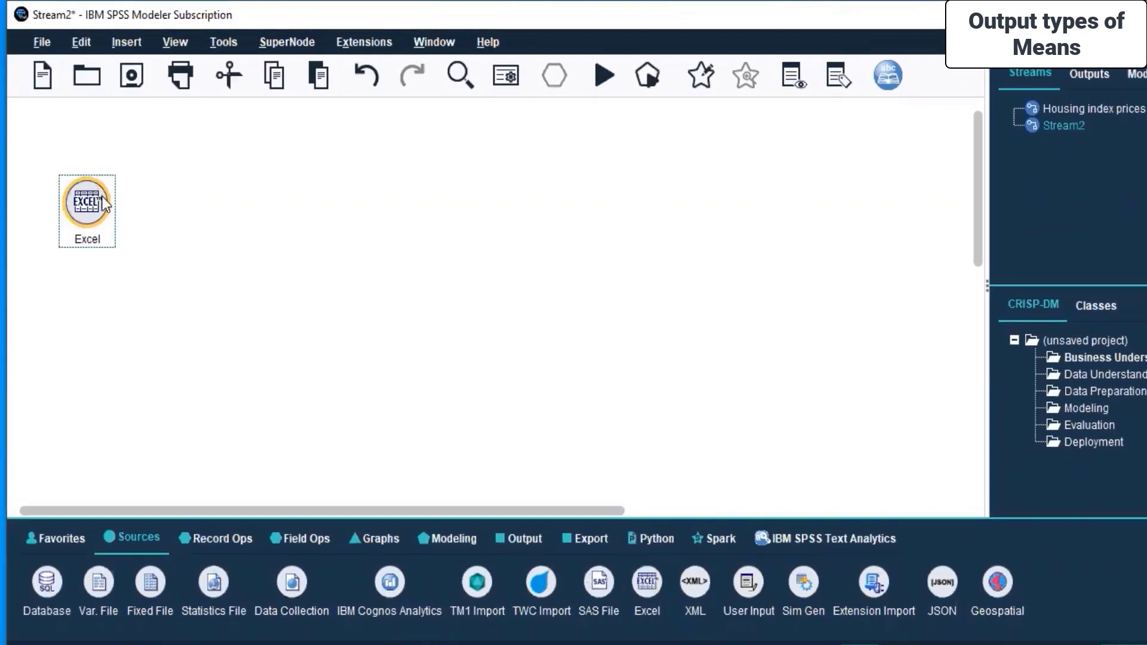
right_click(102, 196)
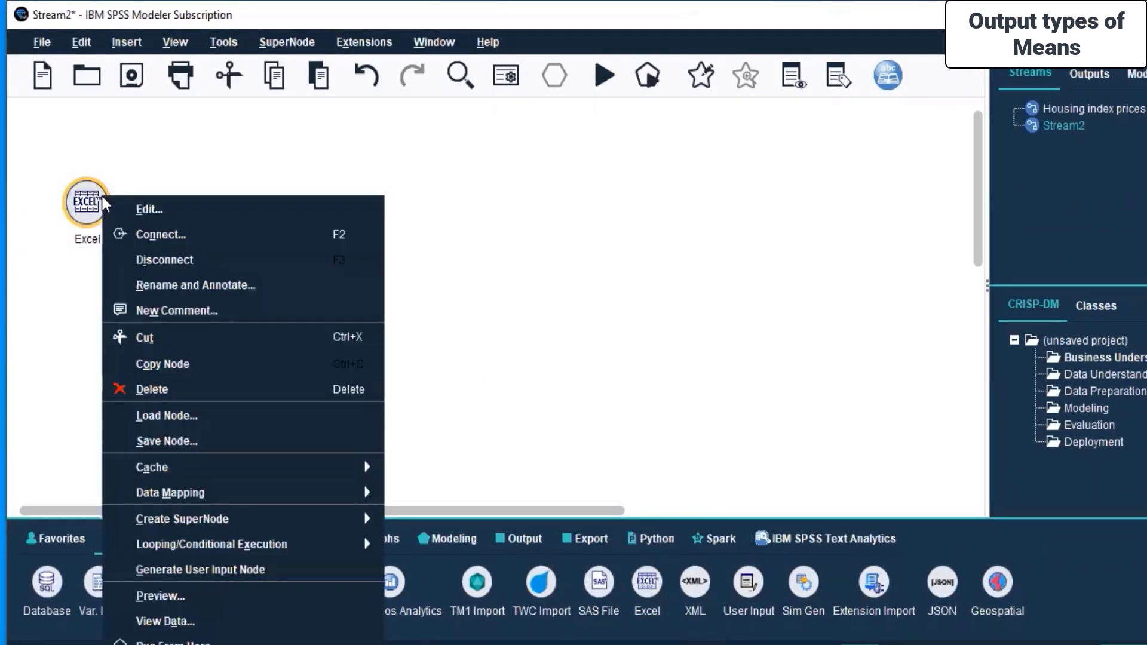
click(142, 209)
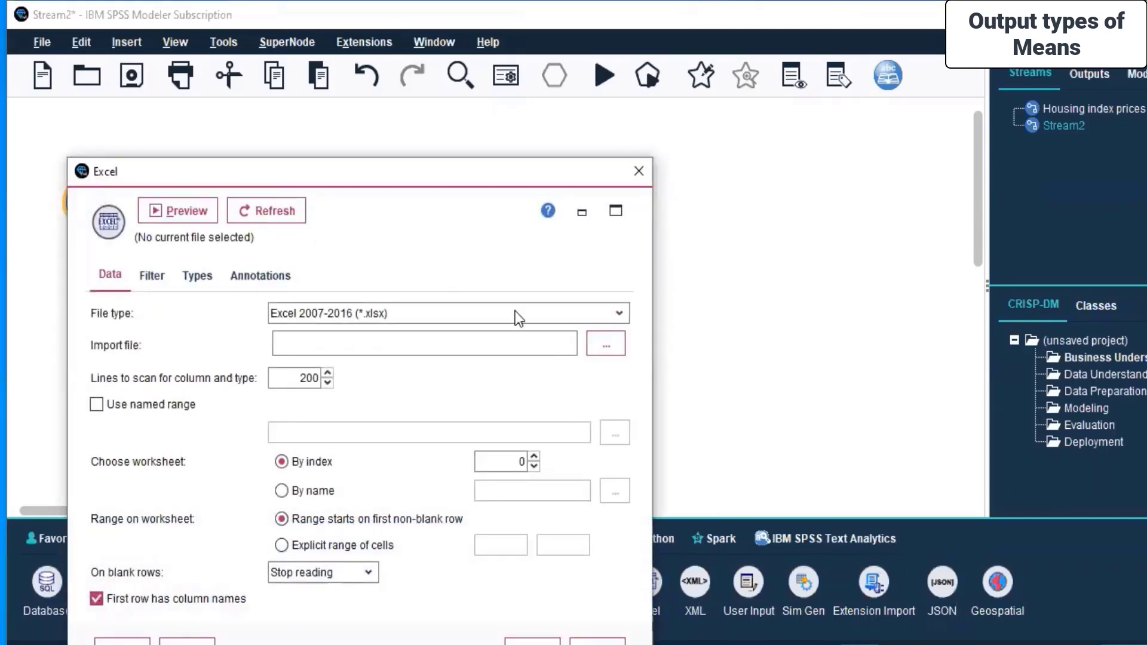
Import Pistachio_28_Features_Dataset.xlsx from Minitab Dataset > Pistachio_Image_Dataset > Pistachio_28_Features_Dataset.
click(604, 346)
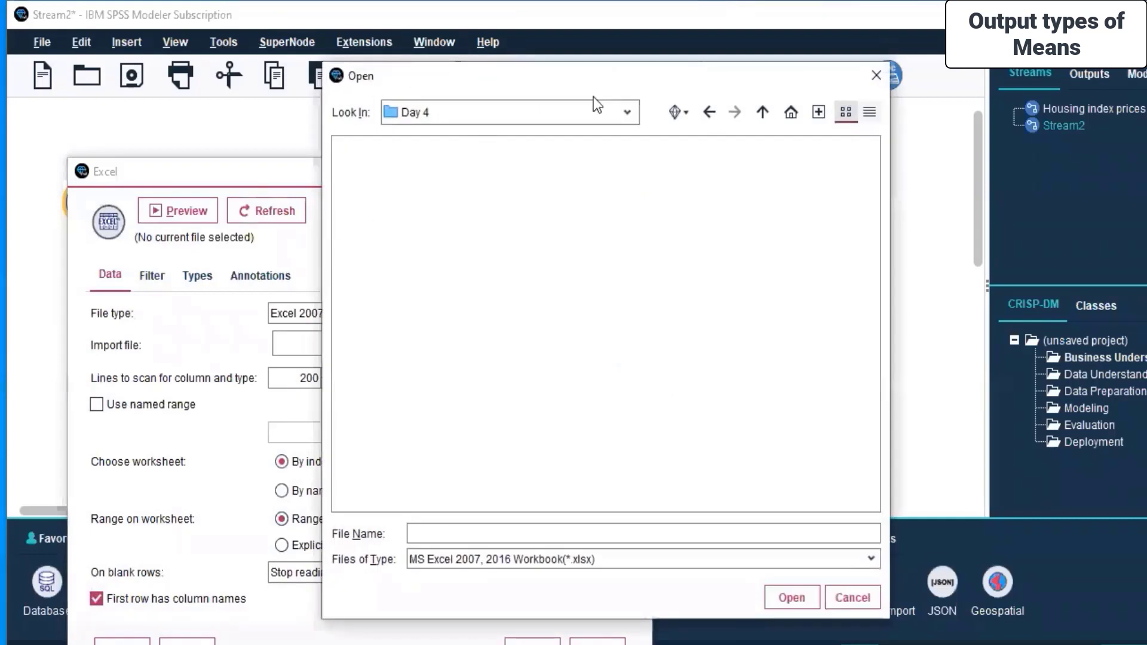
click(629, 111)
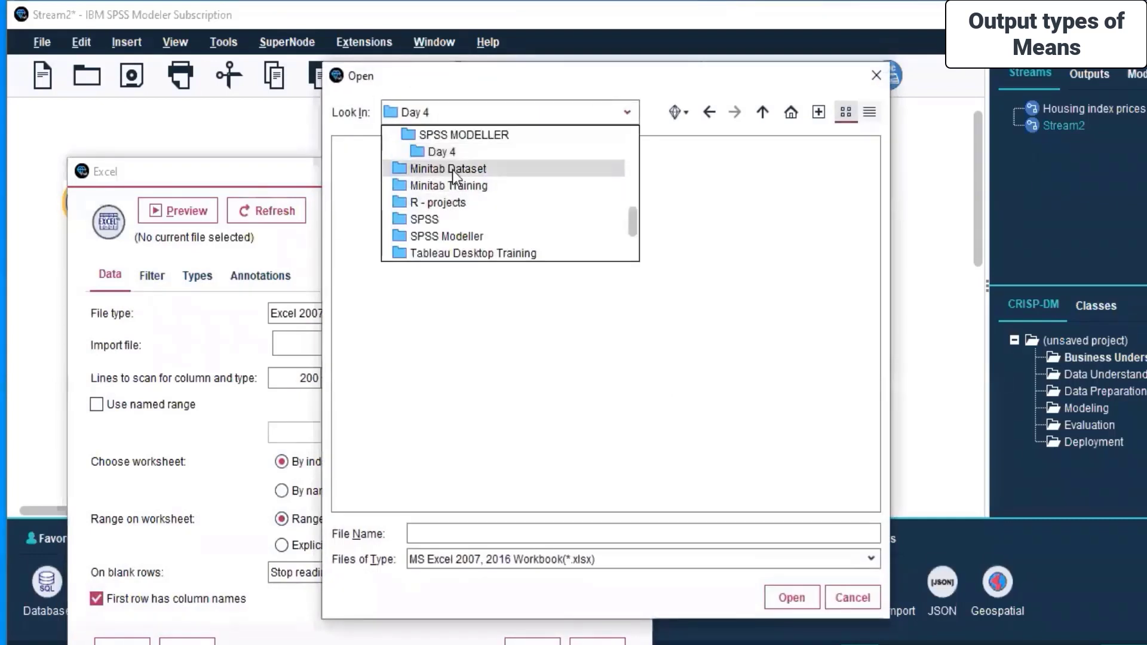
click(453, 167)
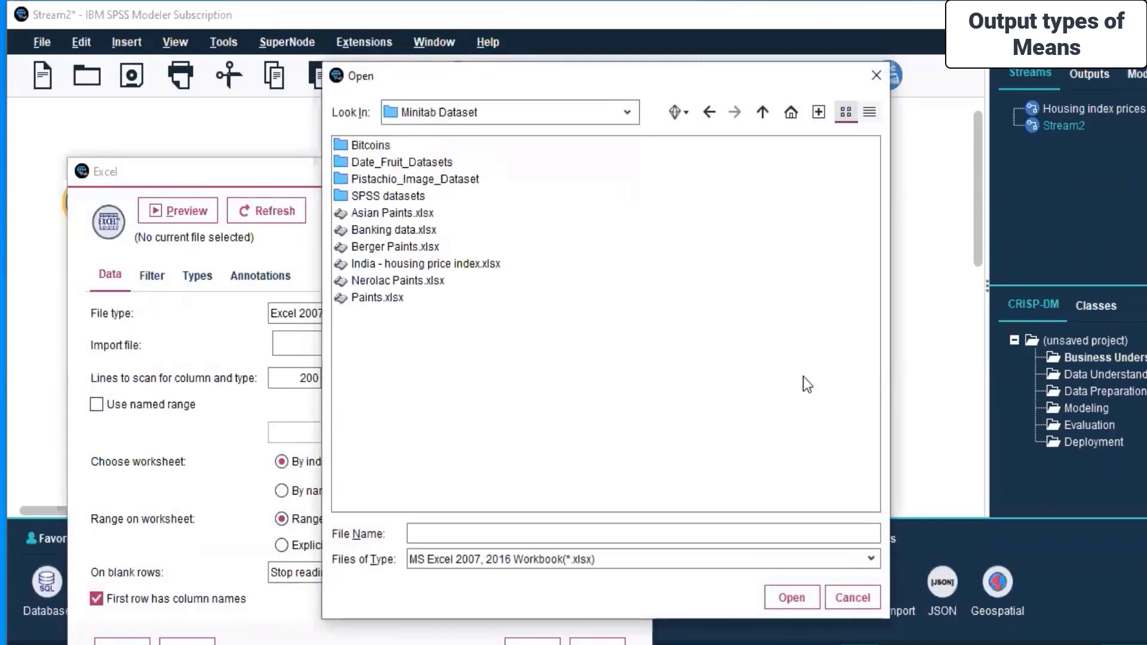
double_click(379, 179)
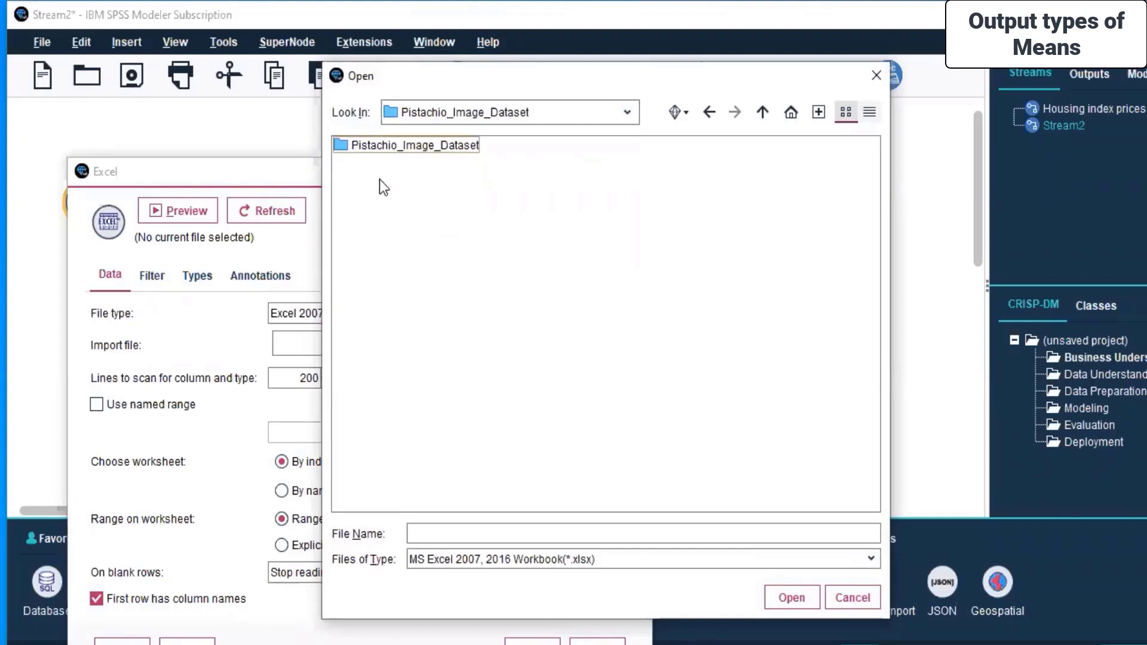
click(686, 112)
click(687, 116)
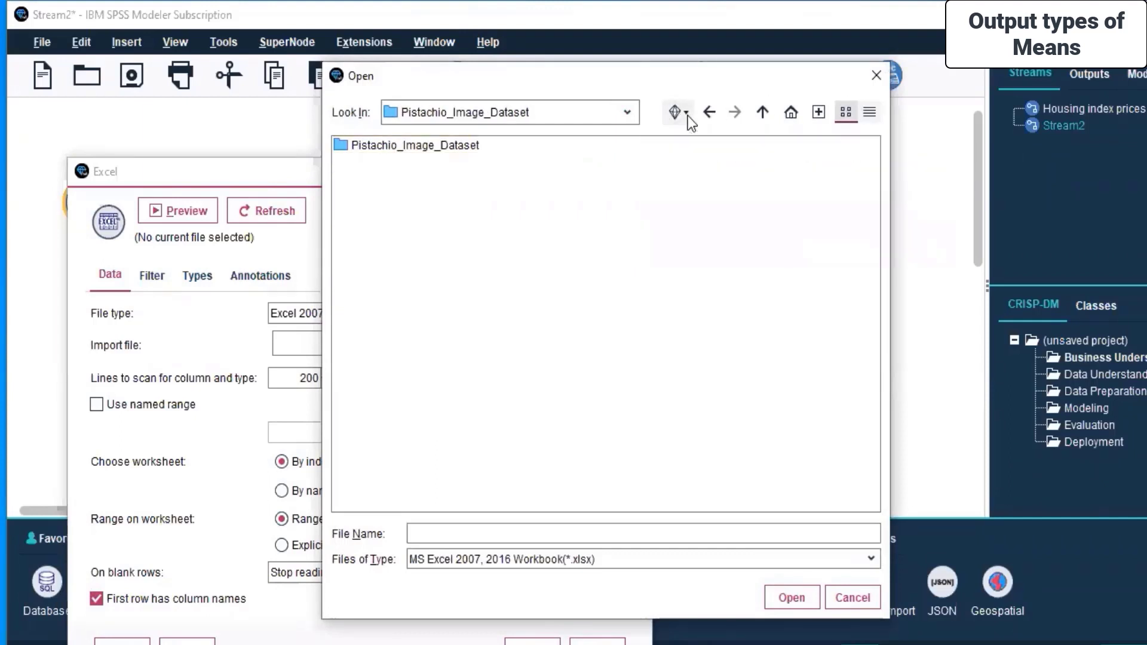
double_click(421, 142)
click(449, 179)
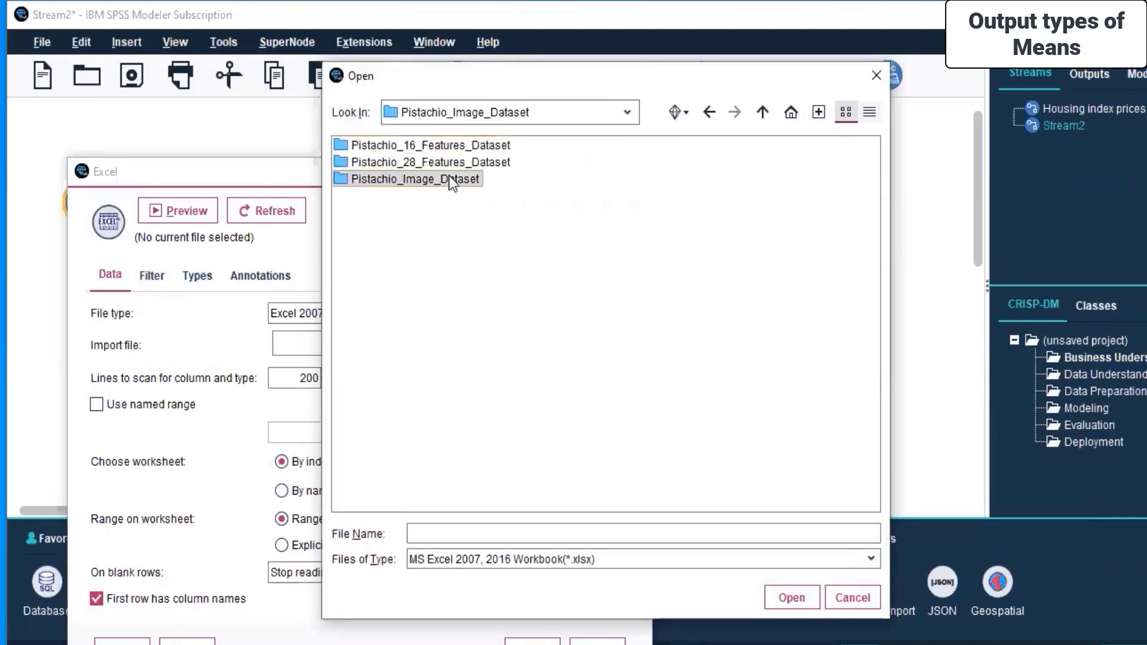
double_click(450, 161)
click(459, 147)
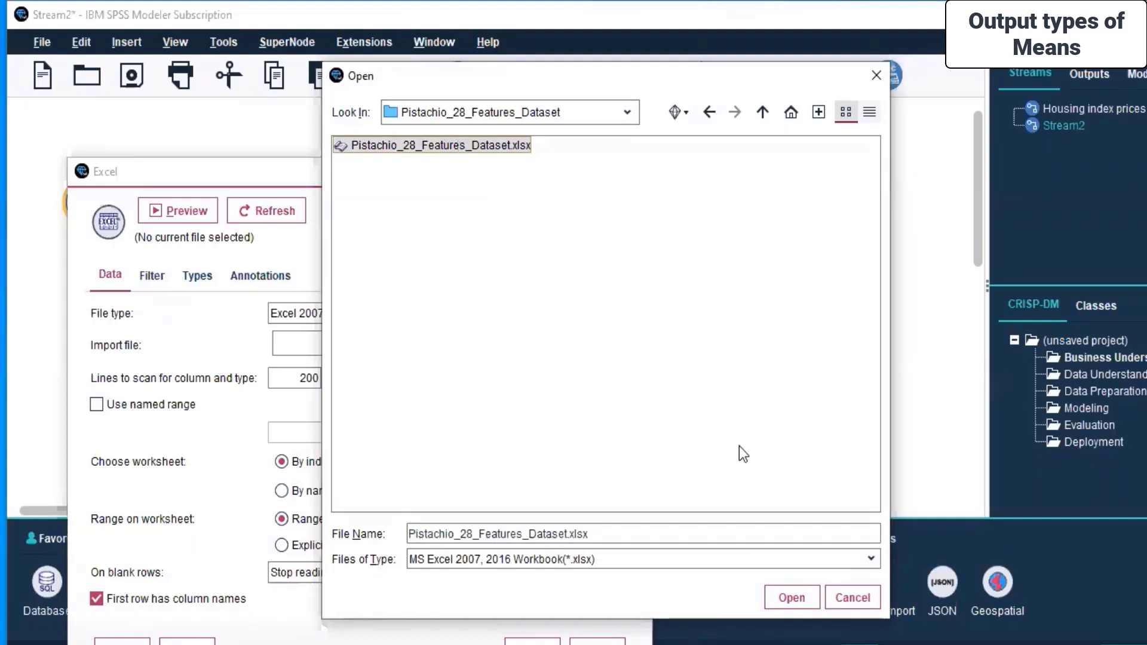
click(790, 597)
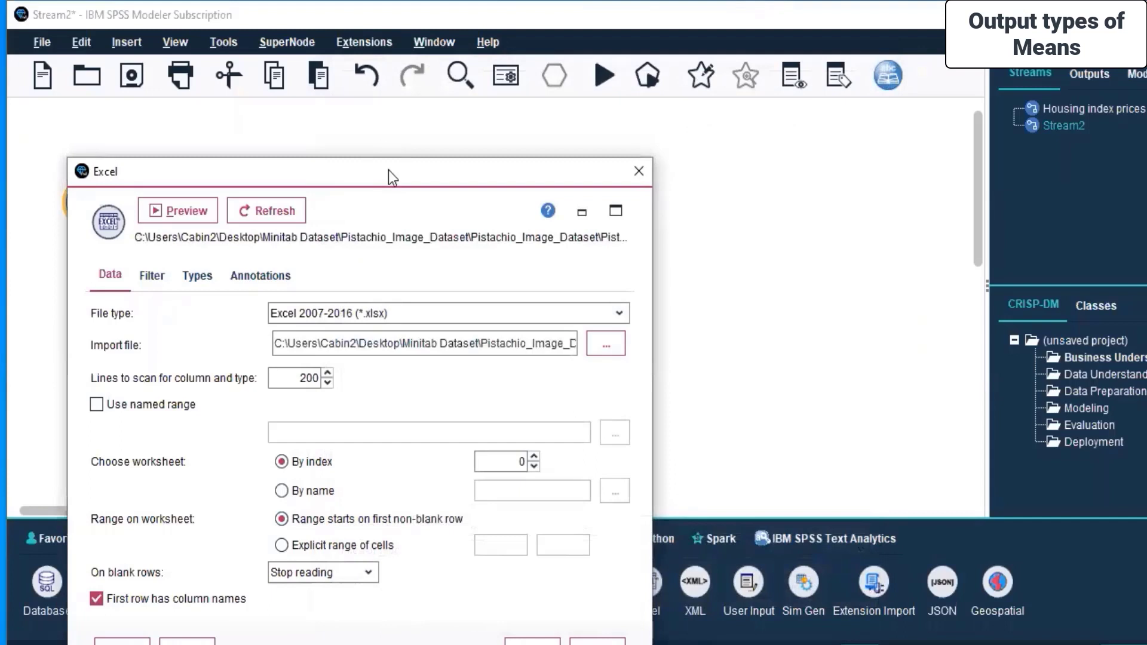
Open the Excel source's Filter tab and look through its field list.
drag(388, 174, 442, 95)
click(202, 192)
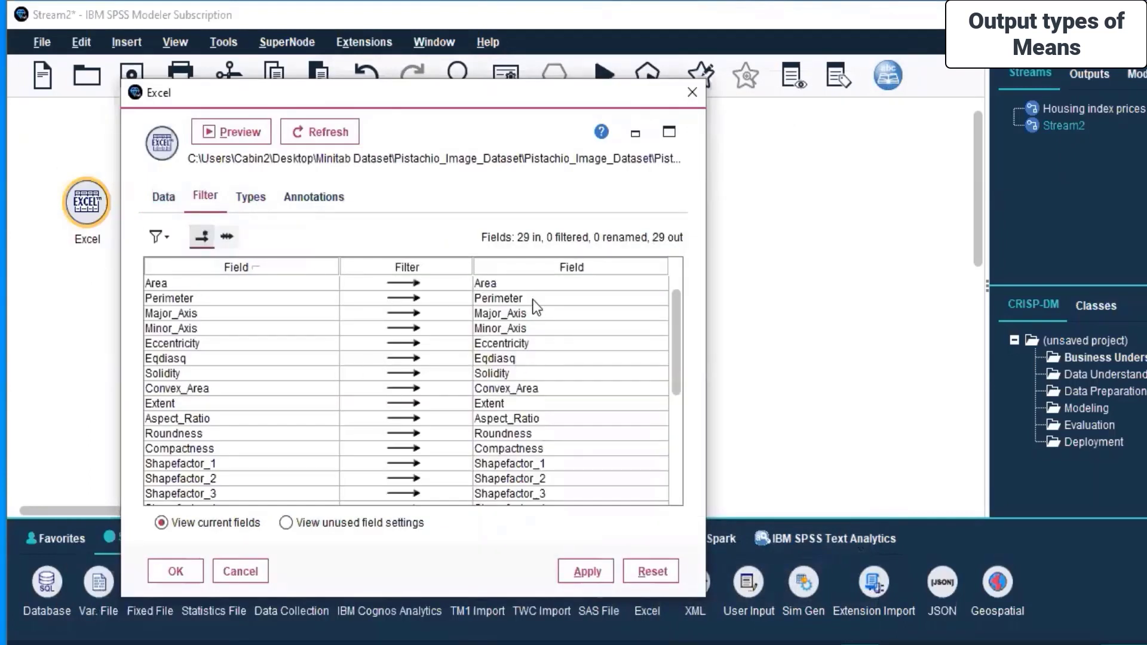
drag(533, 285, 541, 491)
scroll(402, 341, down, 4)
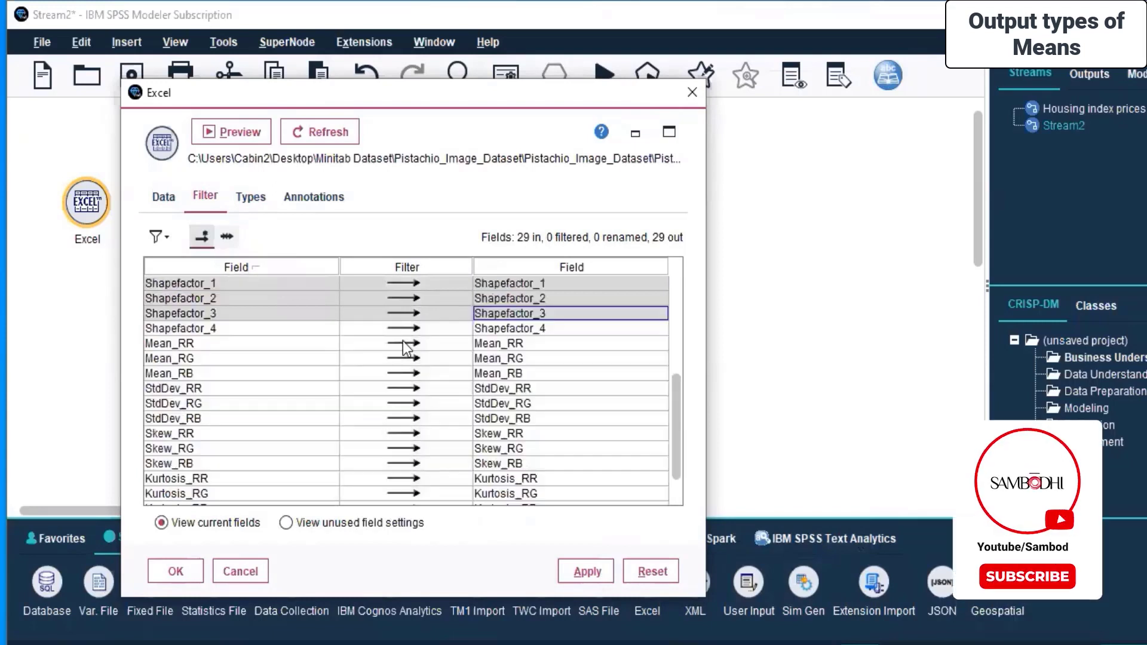
scroll(402, 341, down, 1)
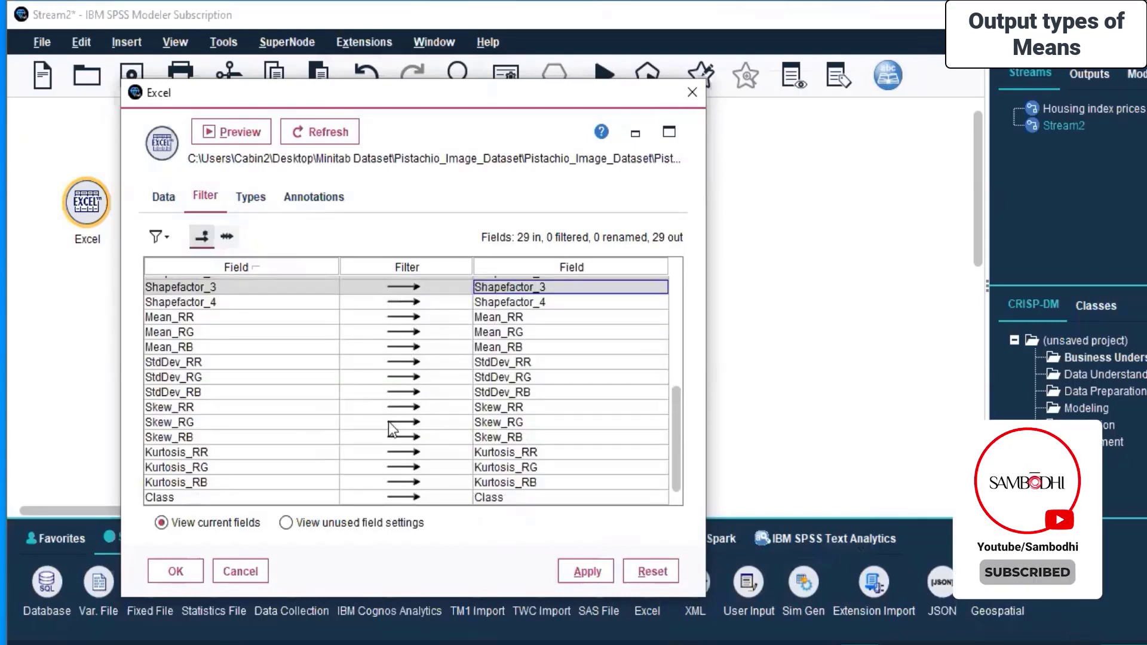
scroll(383, 375, up, 3)
scroll(382, 374, down, 3)
scroll(382, 375, up, 1)
scroll(407, 315, up, 1)
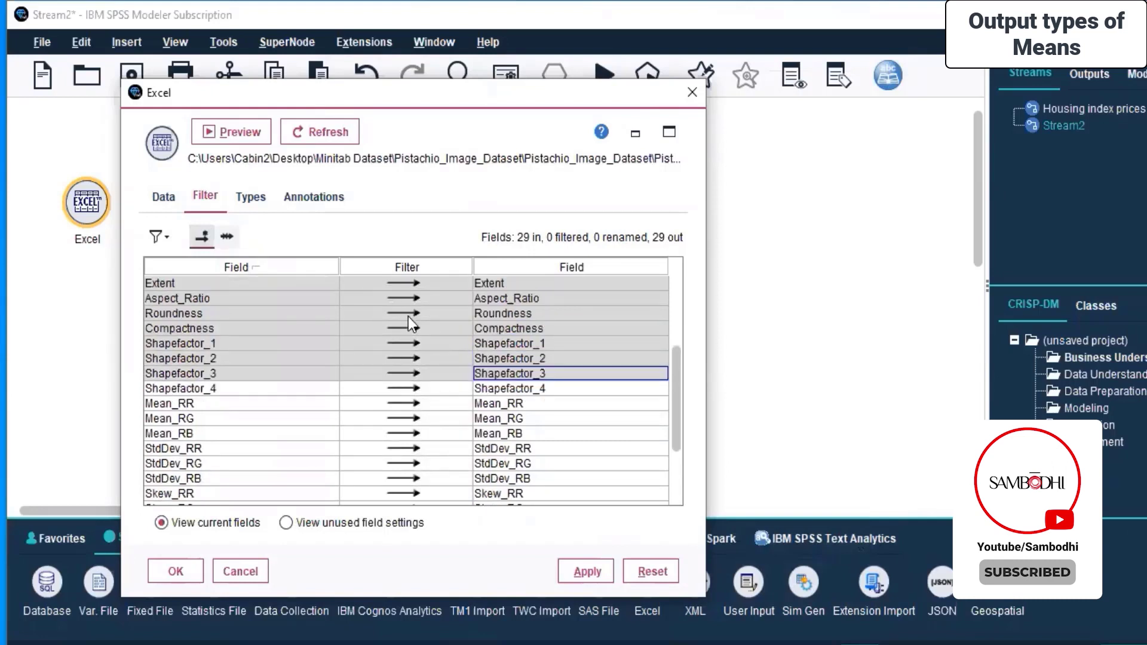
Exclude the Mean_RR–RB, StdDev_RR–RB, Skew_RR–RB, Kurtosis_RR–RB and Class fields, leaving 16 fields.
click(409, 404)
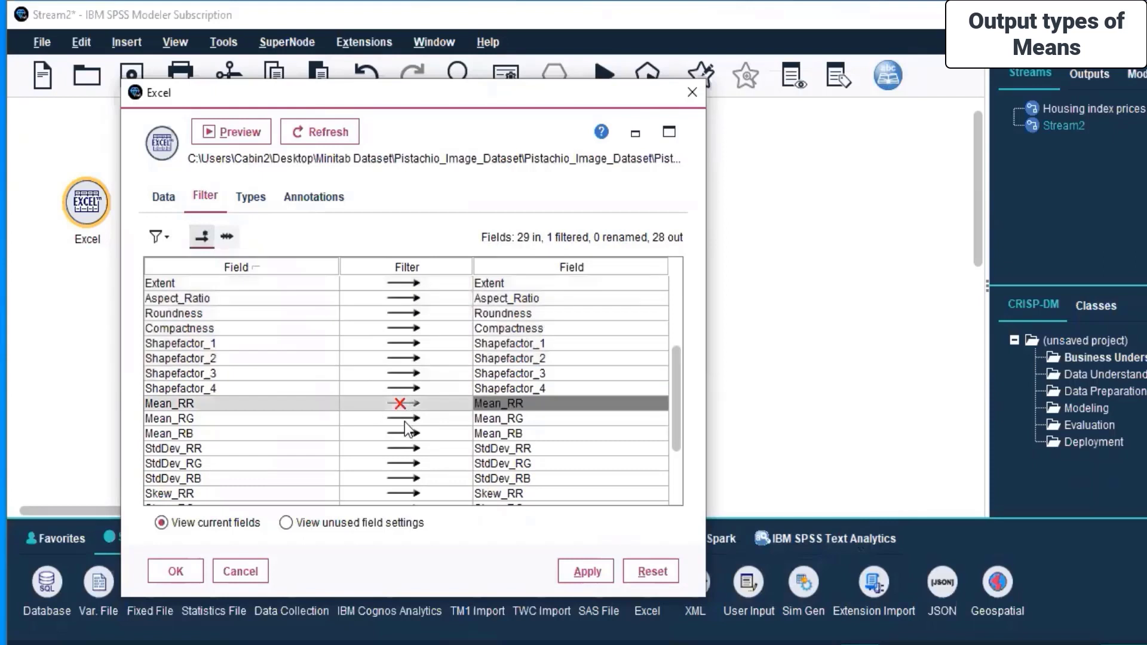
click(404, 420)
scroll(209, 429, down, 2)
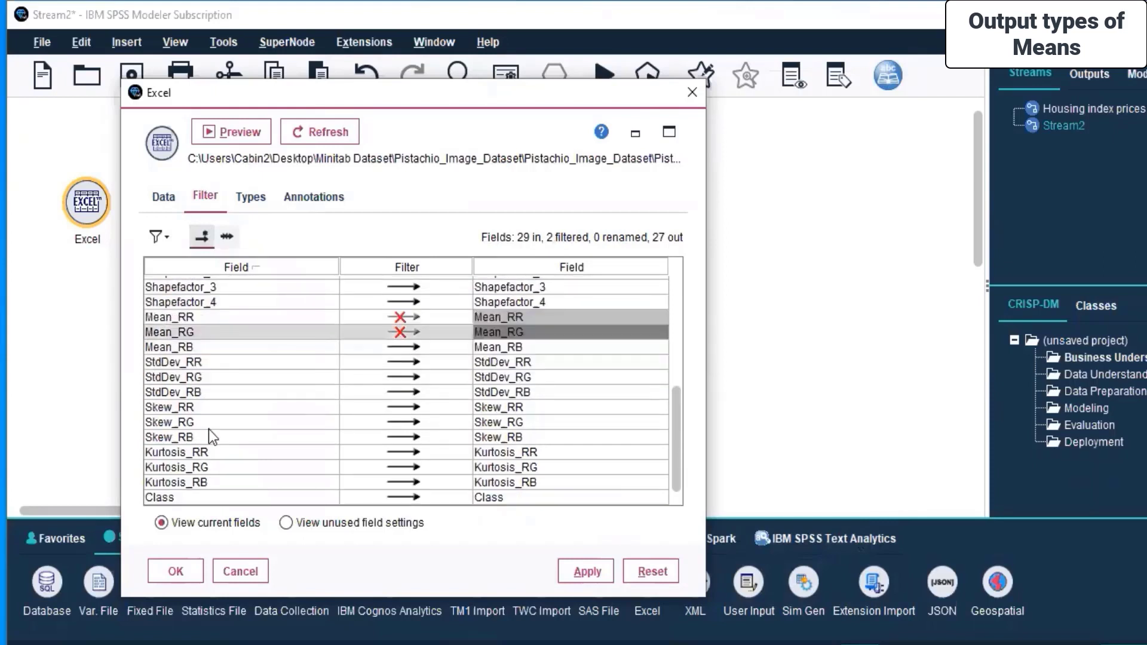
click(400, 347)
click(405, 362)
click(406, 390)
click(401, 387)
click(400, 382)
click(400, 390)
click(404, 409)
click(406, 421)
click(404, 437)
click(404, 451)
click(403, 467)
click(404, 482)
click(406, 497)
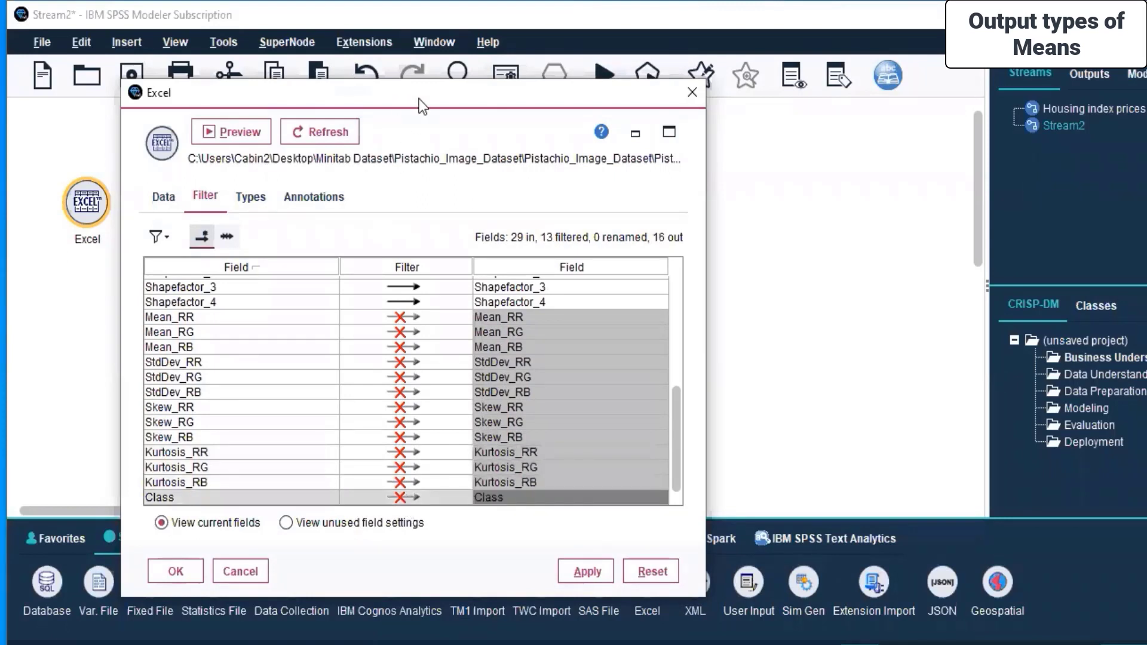
Review the import, Filter, Types and Annotations tabs, then apply and close the source settings.
drag(492, 102, 641, 96)
click(311, 191)
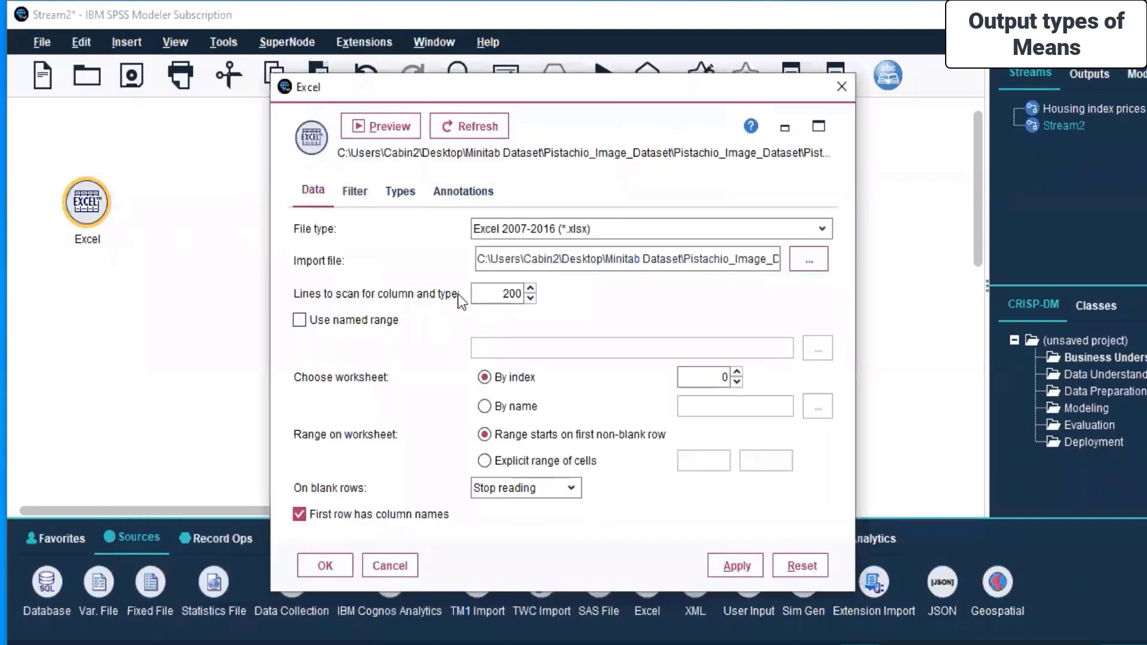
click(356, 190)
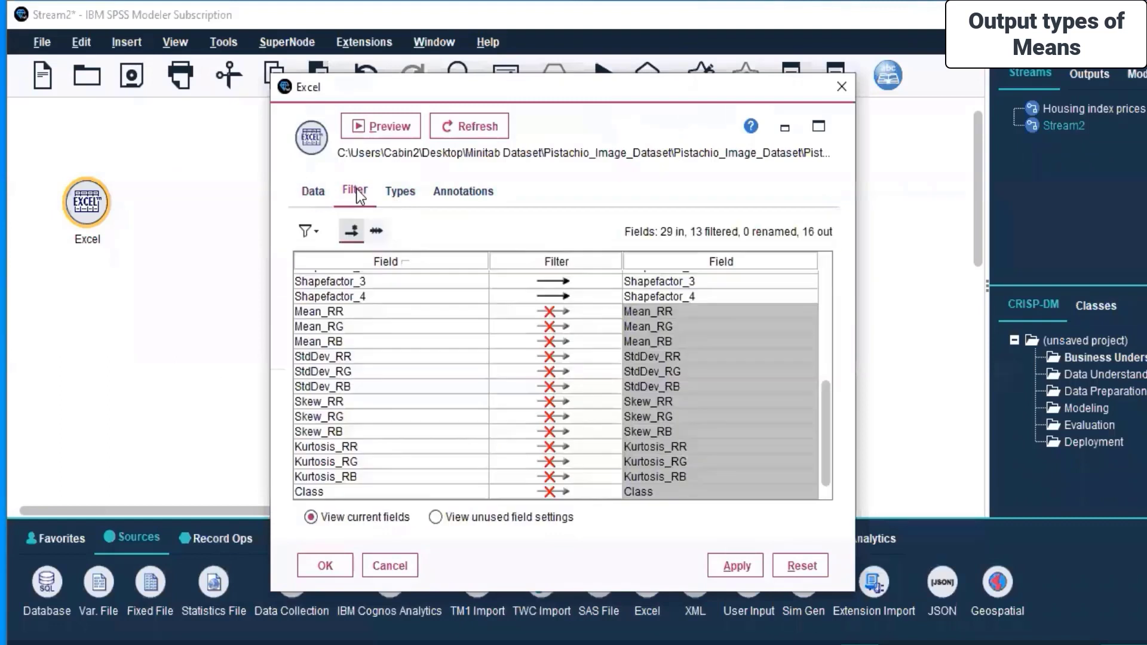
click(404, 192)
scroll(421, 328, down, 1)
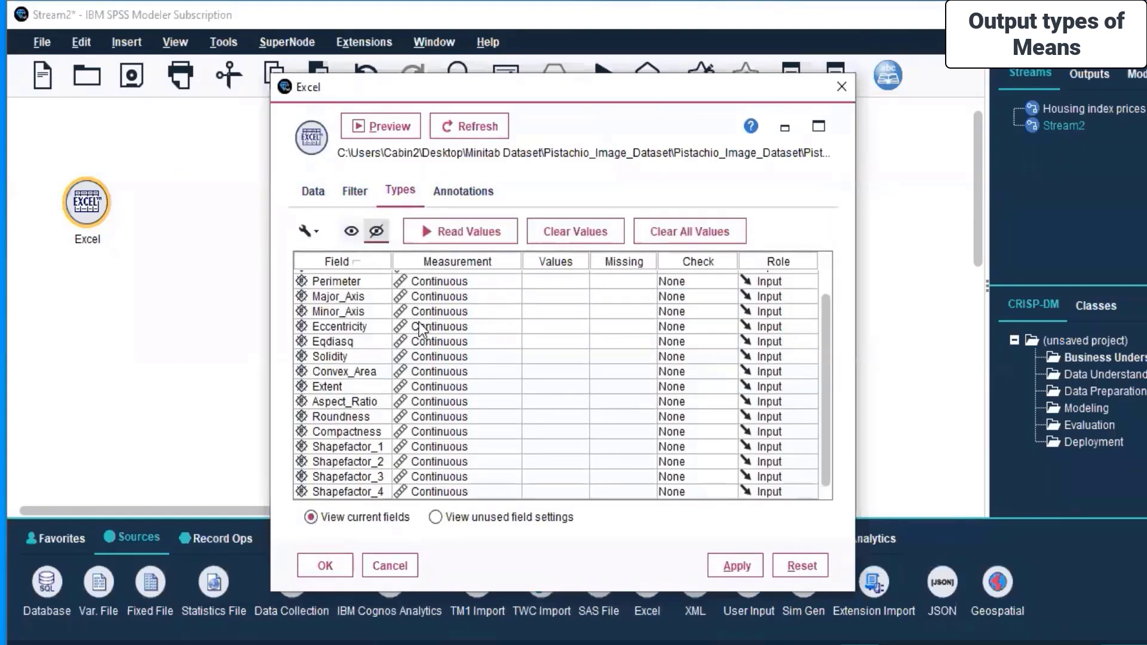
scroll(422, 328, up, 1)
click(457, 195)
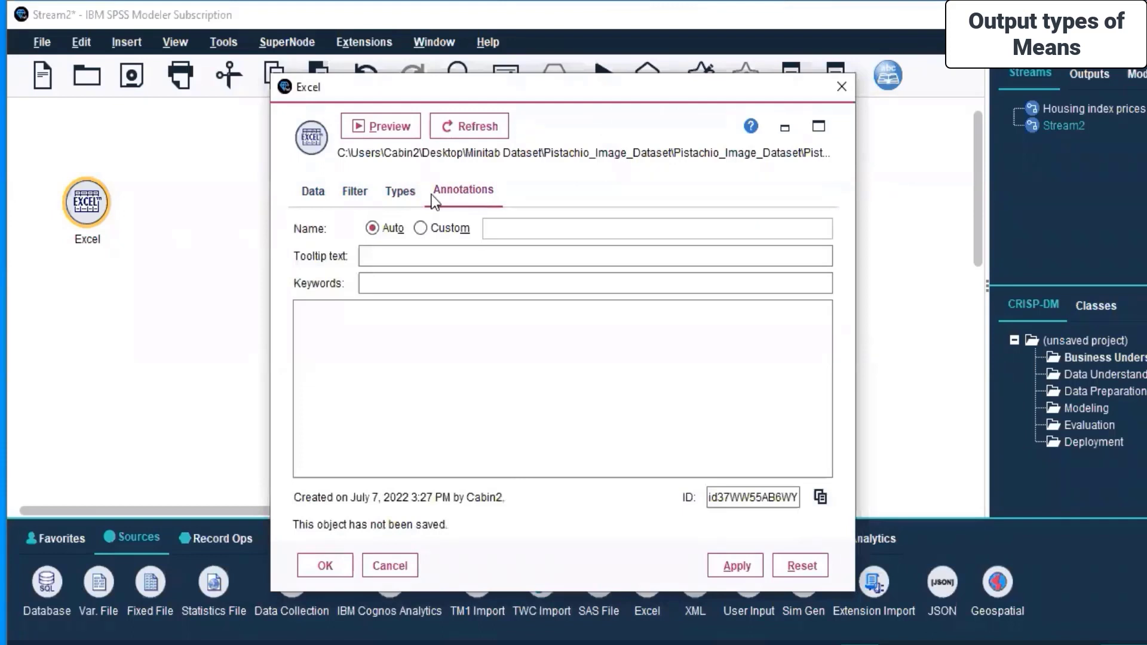
click(313, 191)
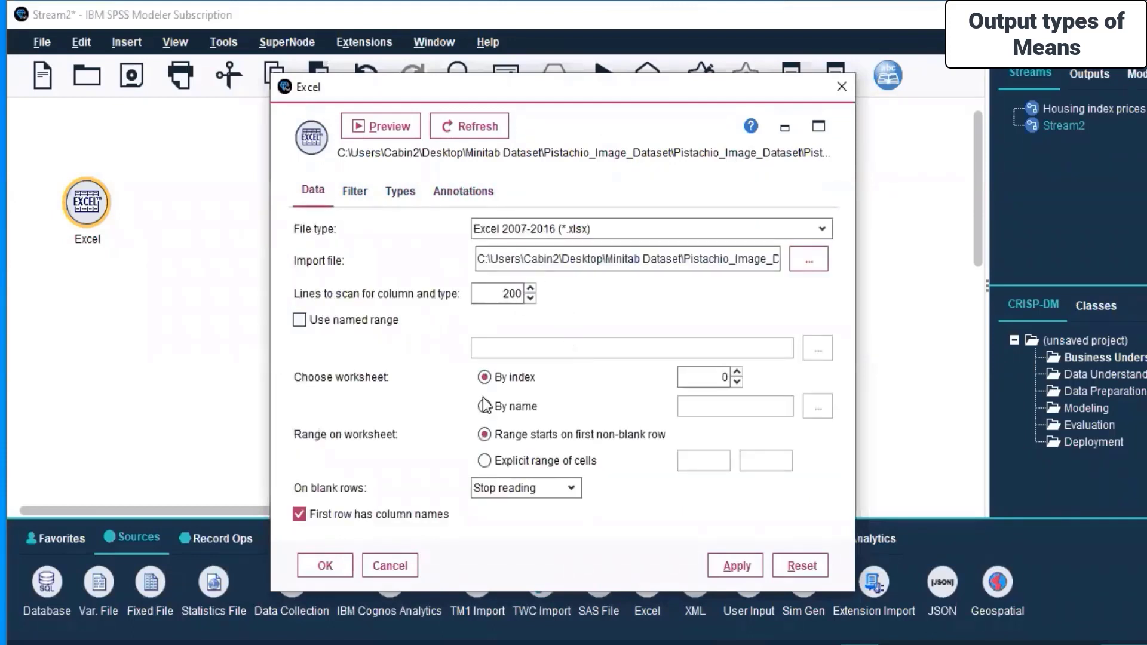
click(733, 570)
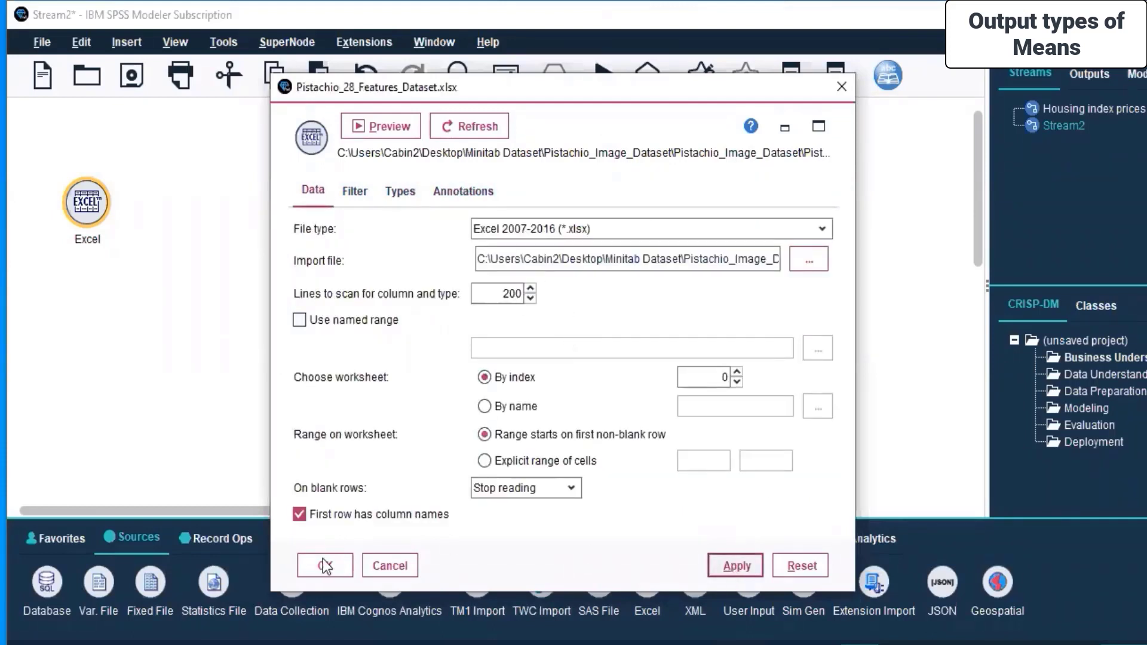
click(327, 562)
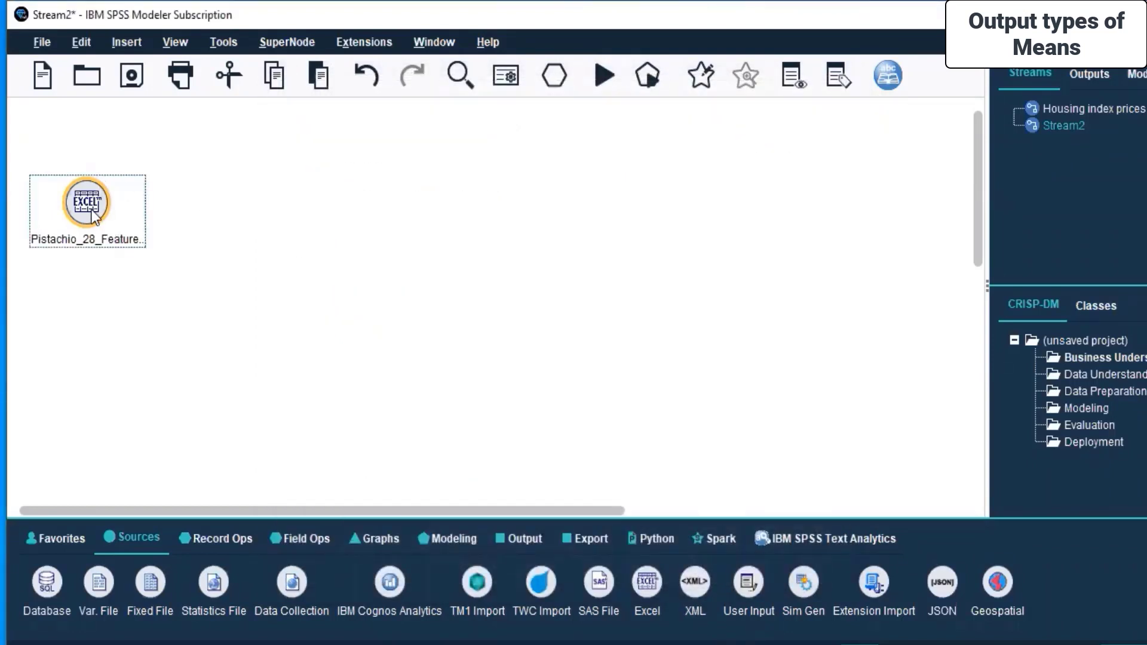
Place a Statistics File node to the right of the Excel source.
click(315, 250)
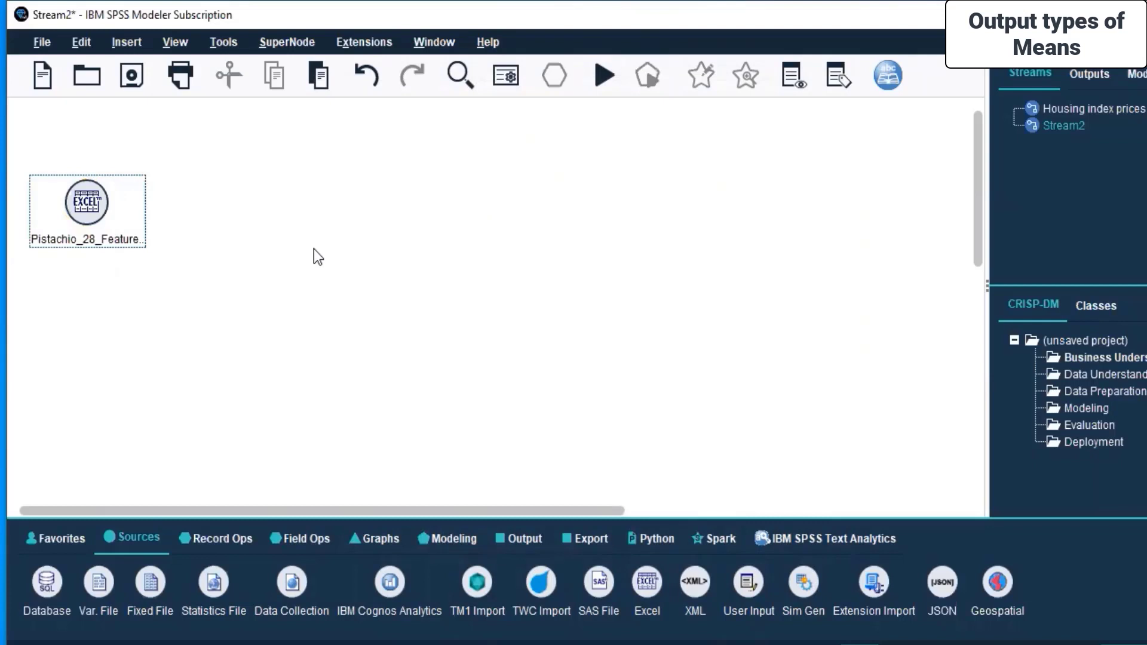
click(74, 209)
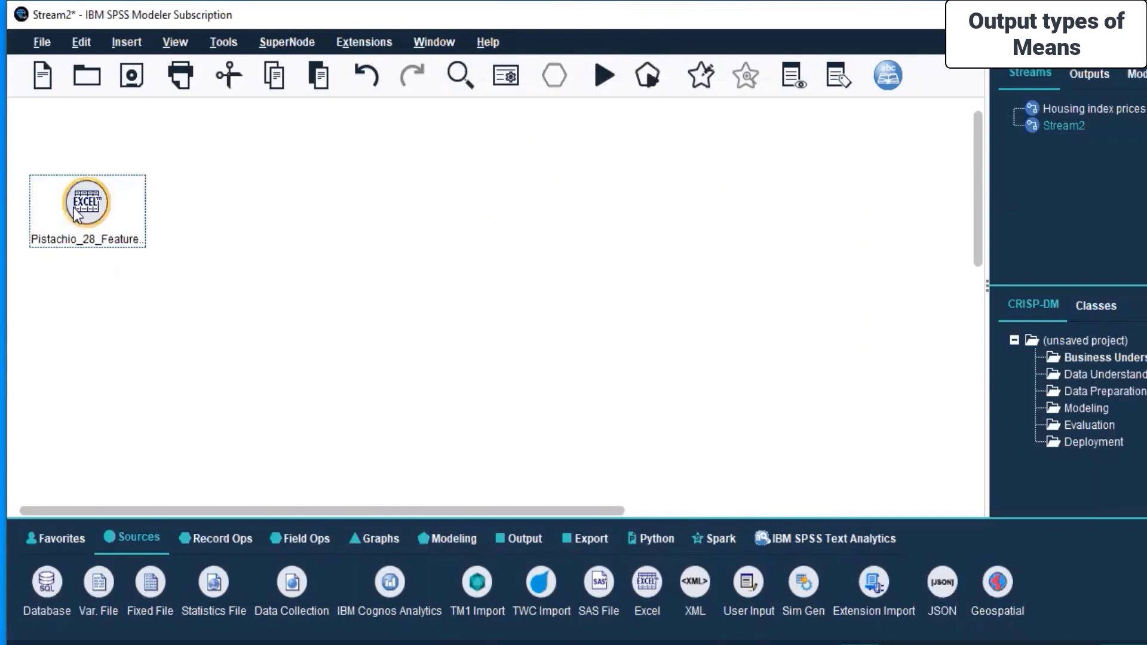
click(476, 207)
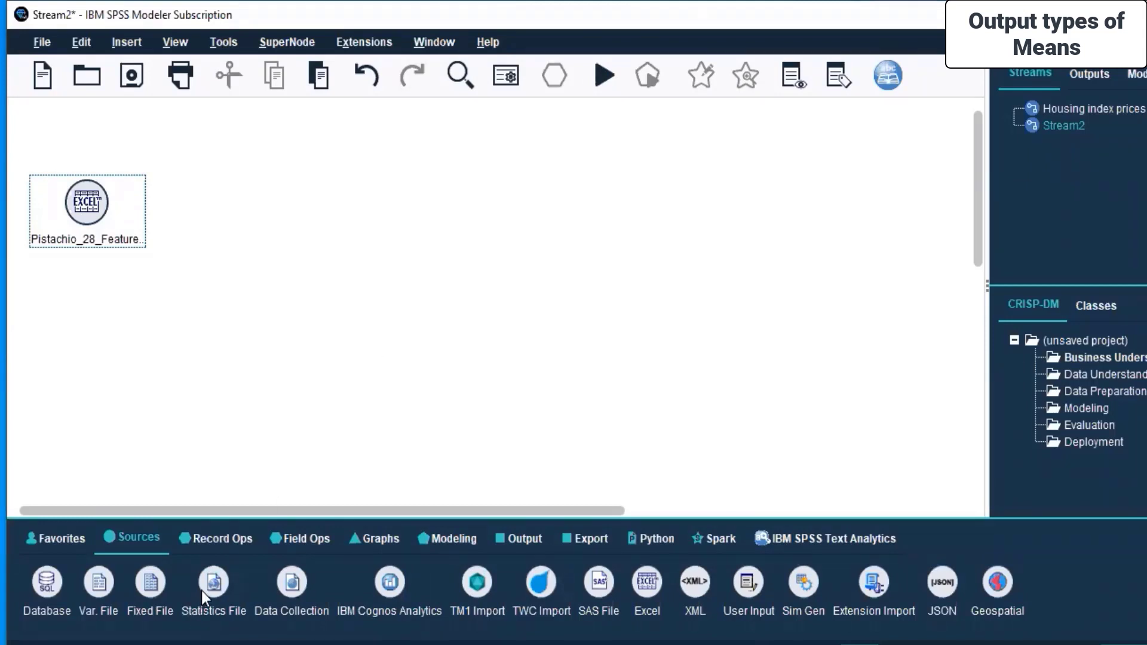
drag(205, 589, 239, 266)
drag(324, 199, 343, 206)
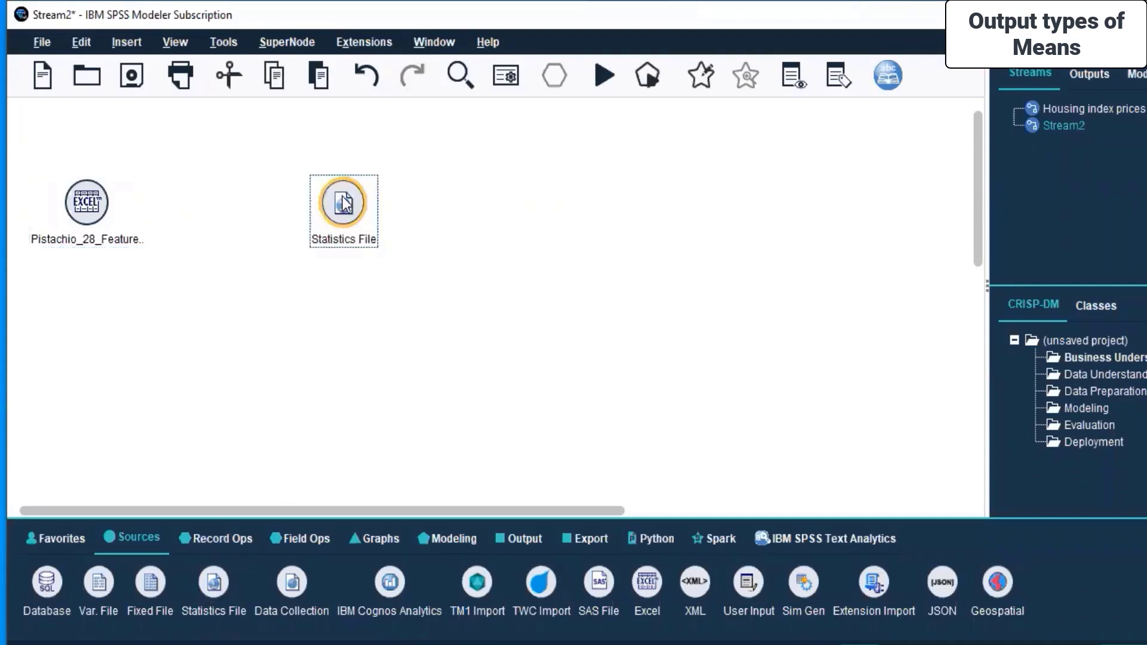
Try twice to connect the Excel source to Statistics File, then delete the Statistics File node.
right_click(94, 199)
click(138, 234)
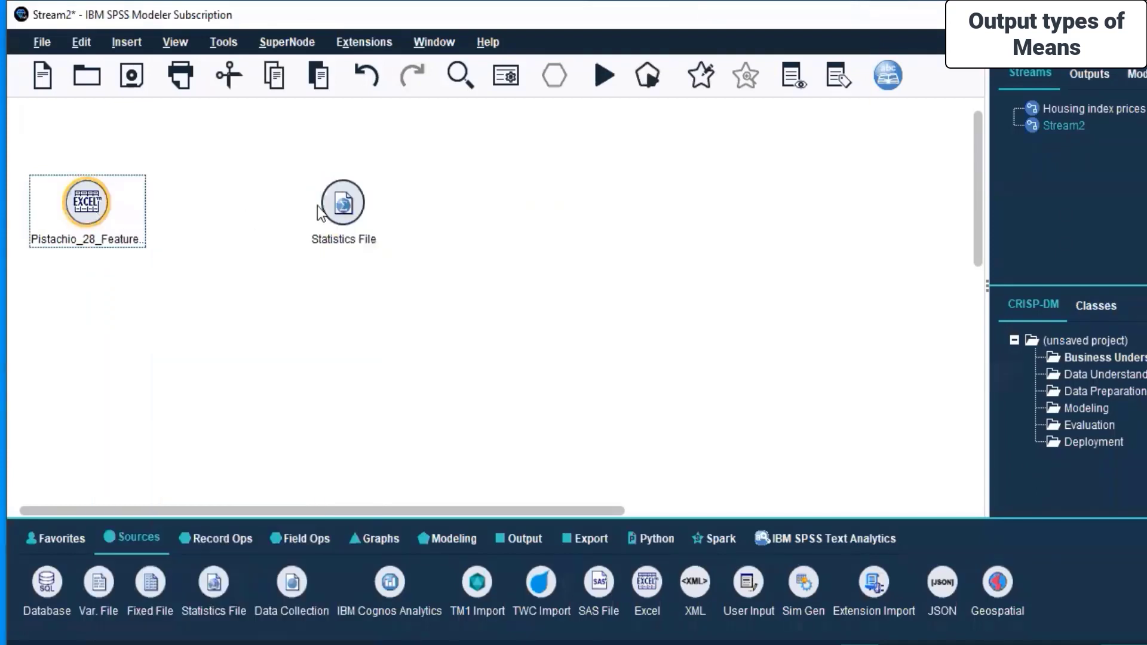
click(343, 204)
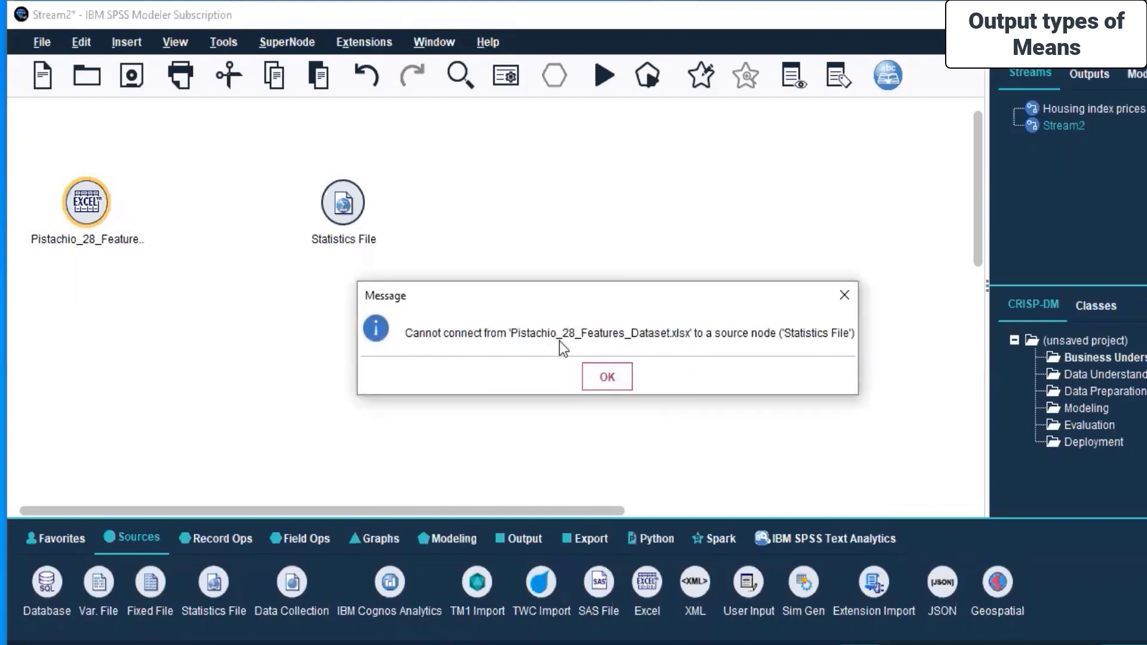
click(607, 378)
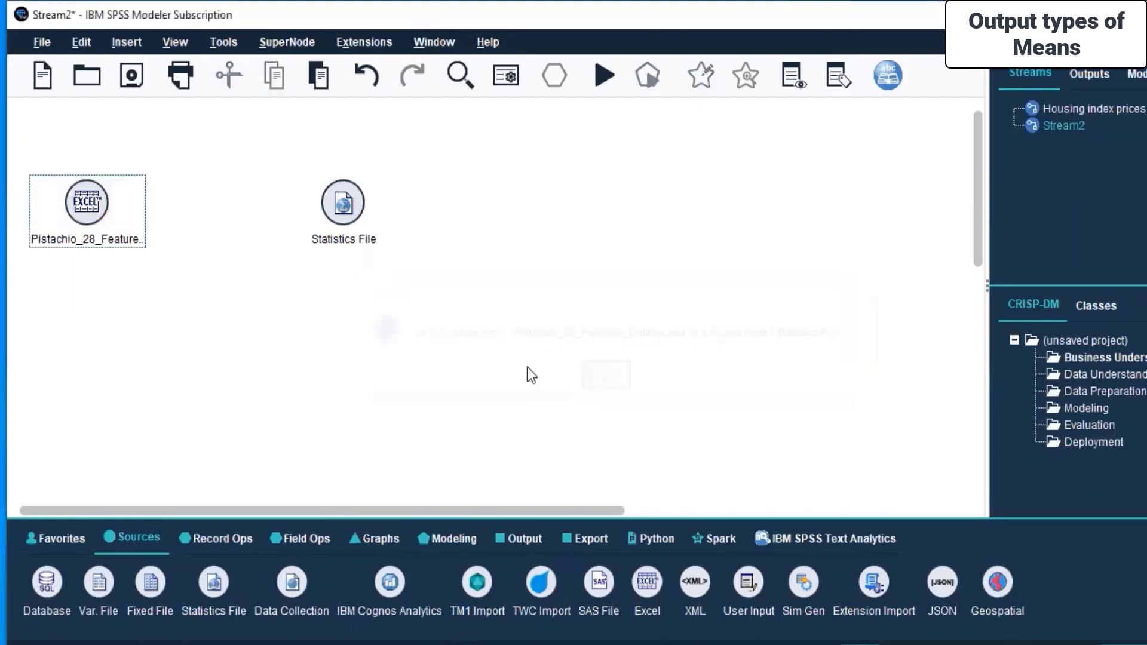
right_click(72, 202)
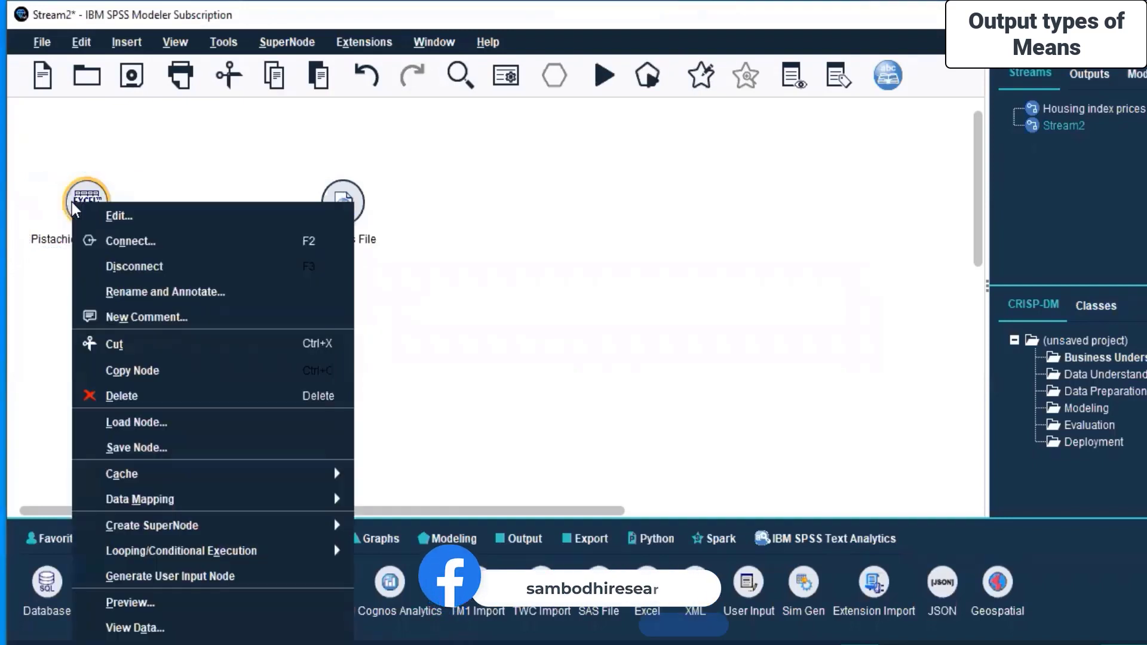
click(114, 239)
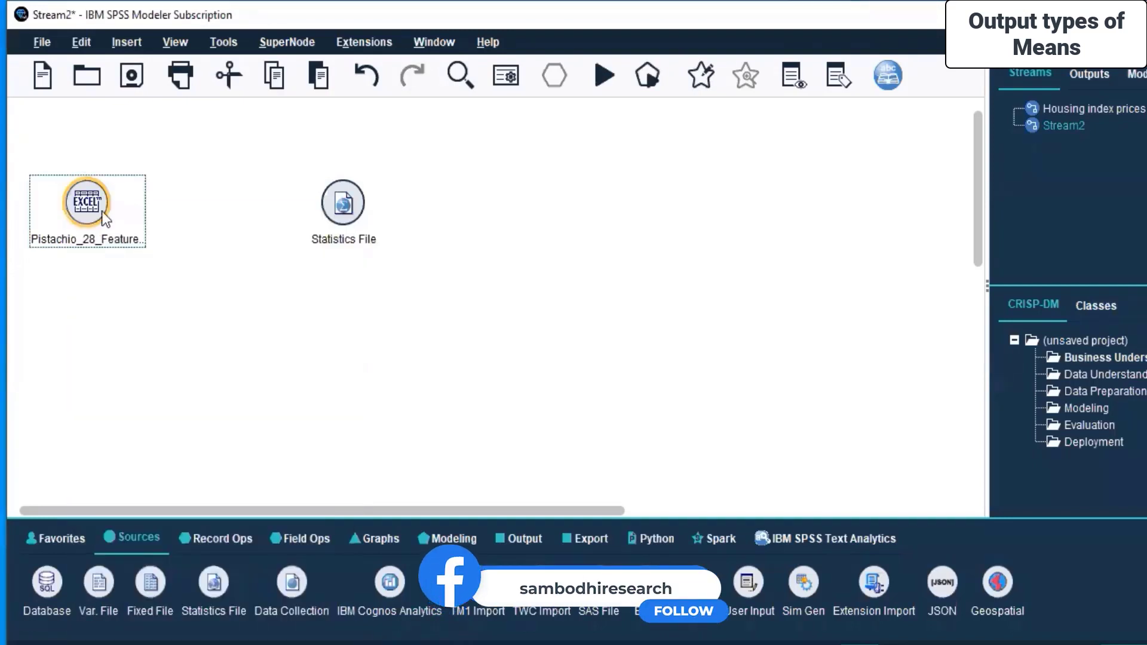
click(346, 208)
click(600, 385)
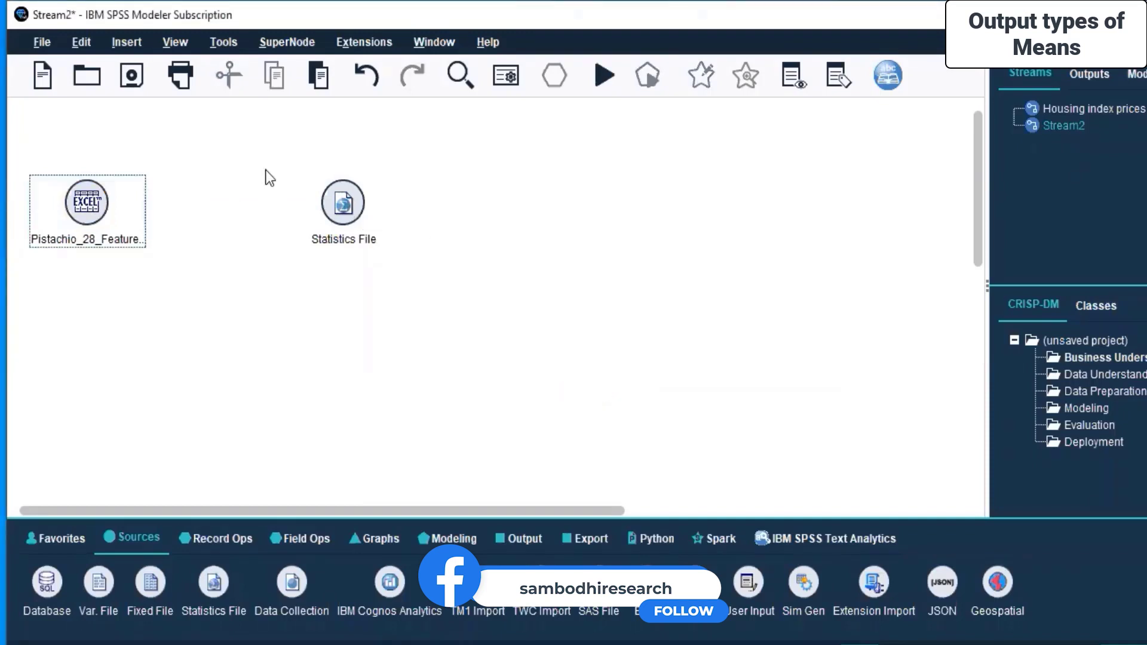
click(330, 200)
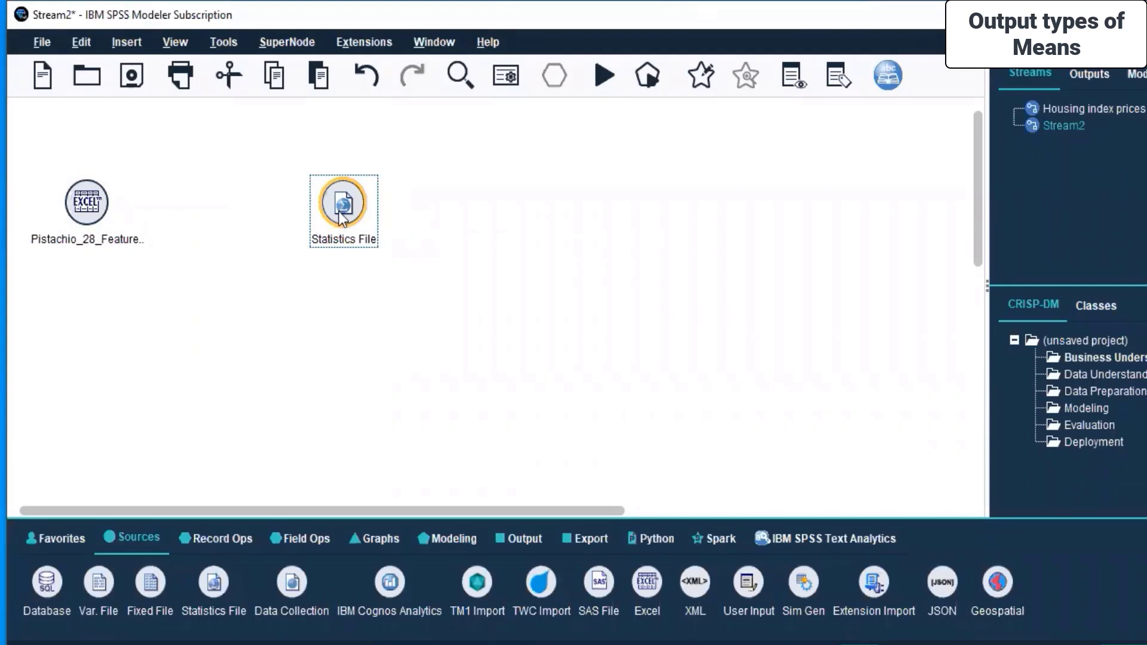
key(Delete)
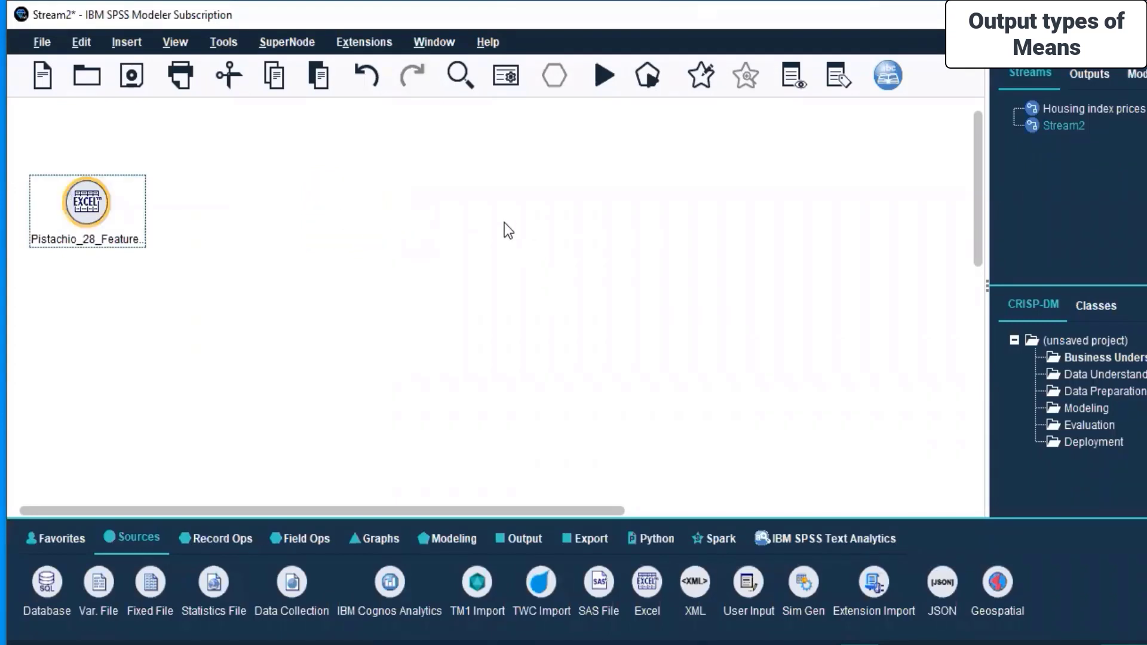
Place a Statistics Export node to the right of the Pistachio Excel source.
click(589, 539)
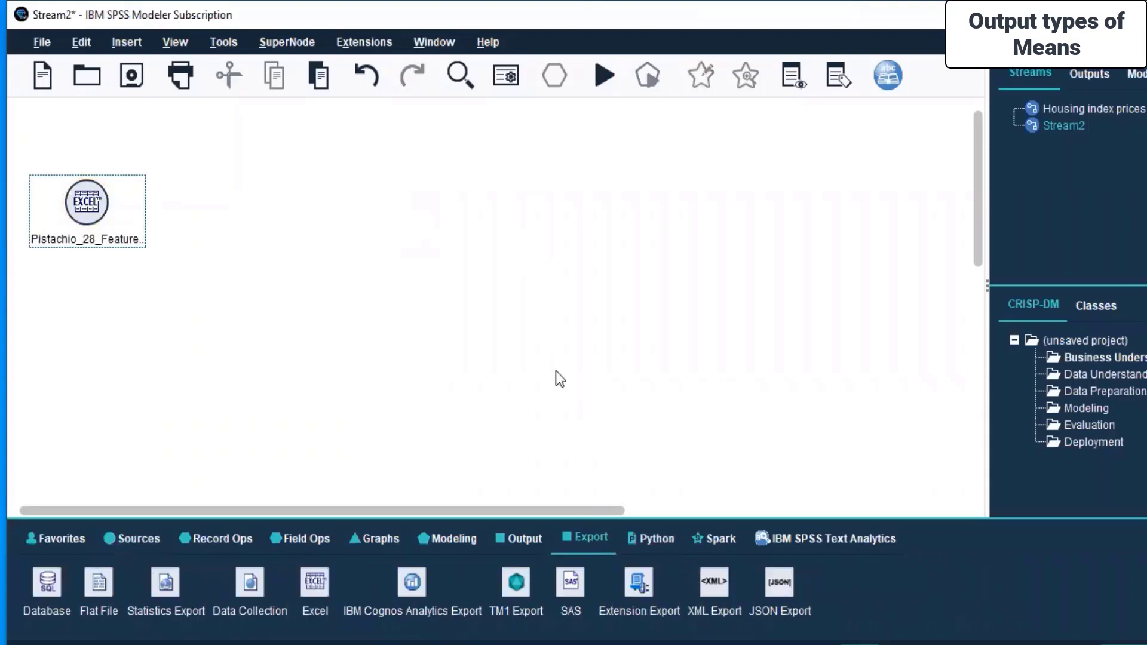
click(167, 590)
click(128, 539)
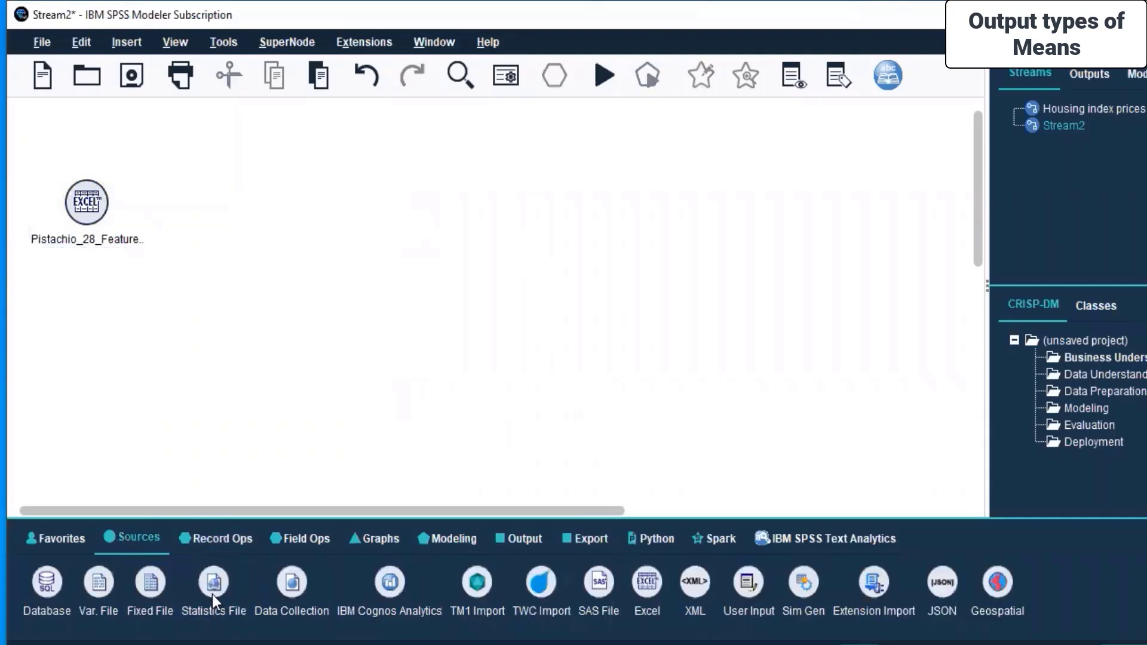
click(590, 544)
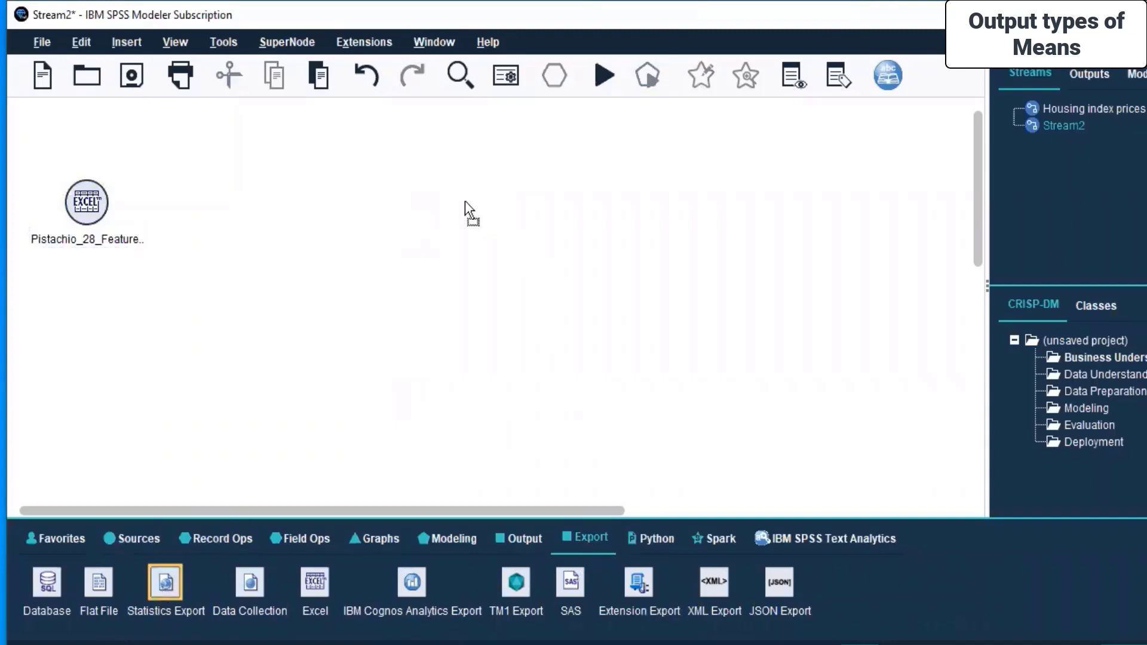
drag(465, 201, 465, 201)
Connect the Pistachio Excel source to the Statistics Export node.
click(105, 202)
right_click(105, 202)
click(102, 213)
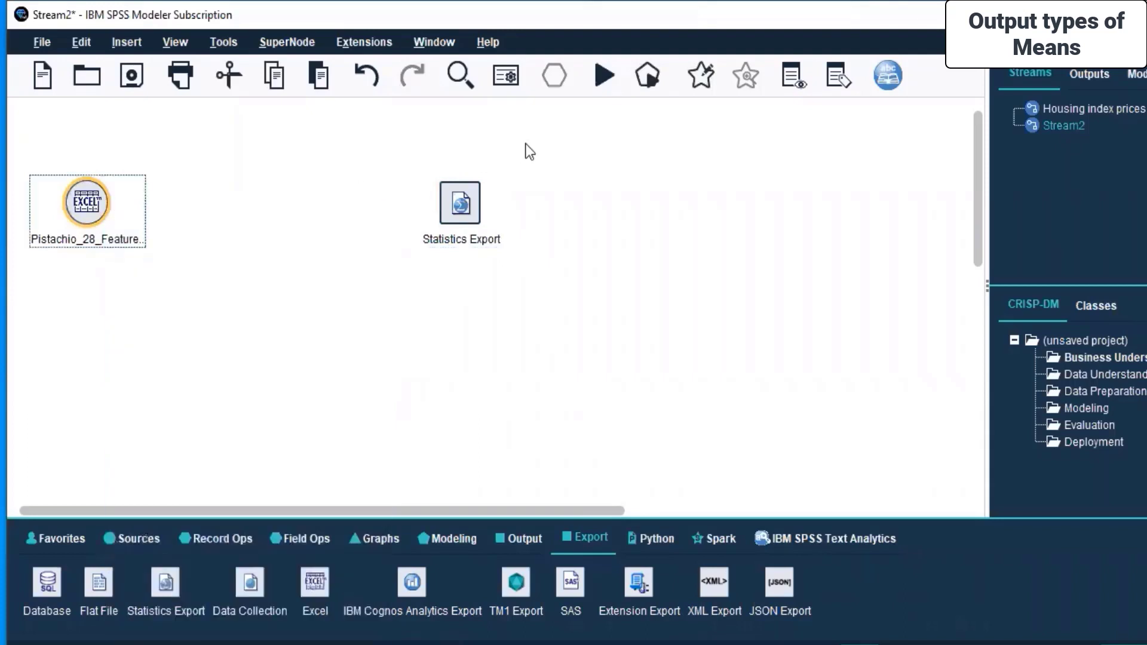
click(464, 199)
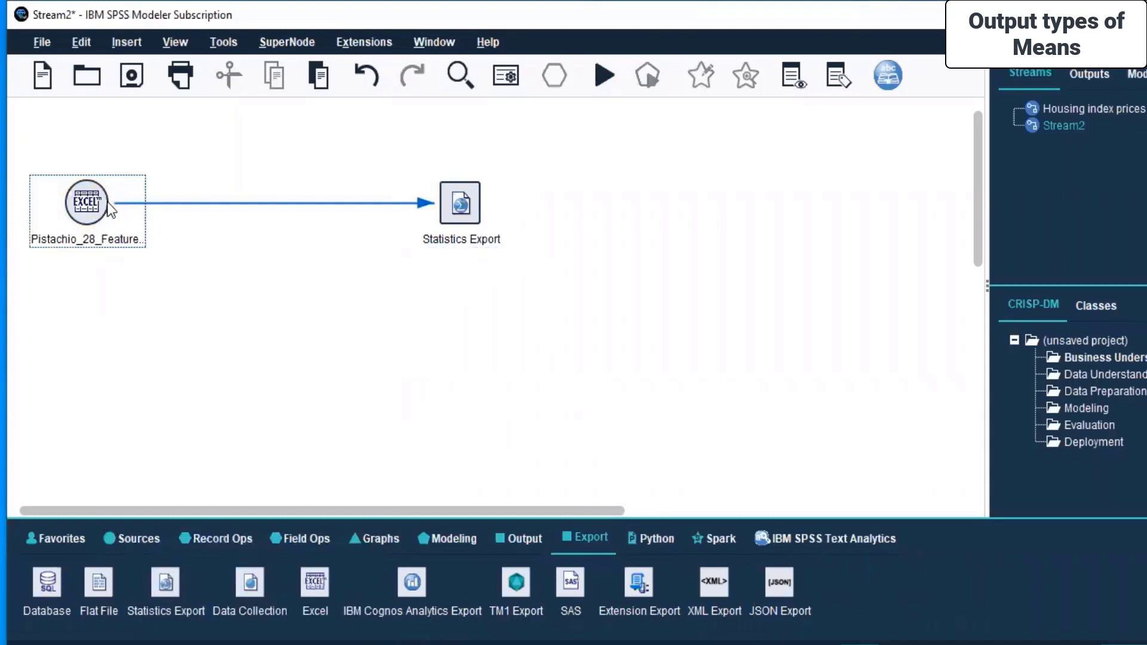
Run the stream from the Pistachio source, accept the overwrite, and close the uninstantiated-type errors.
right_click(106, 202)
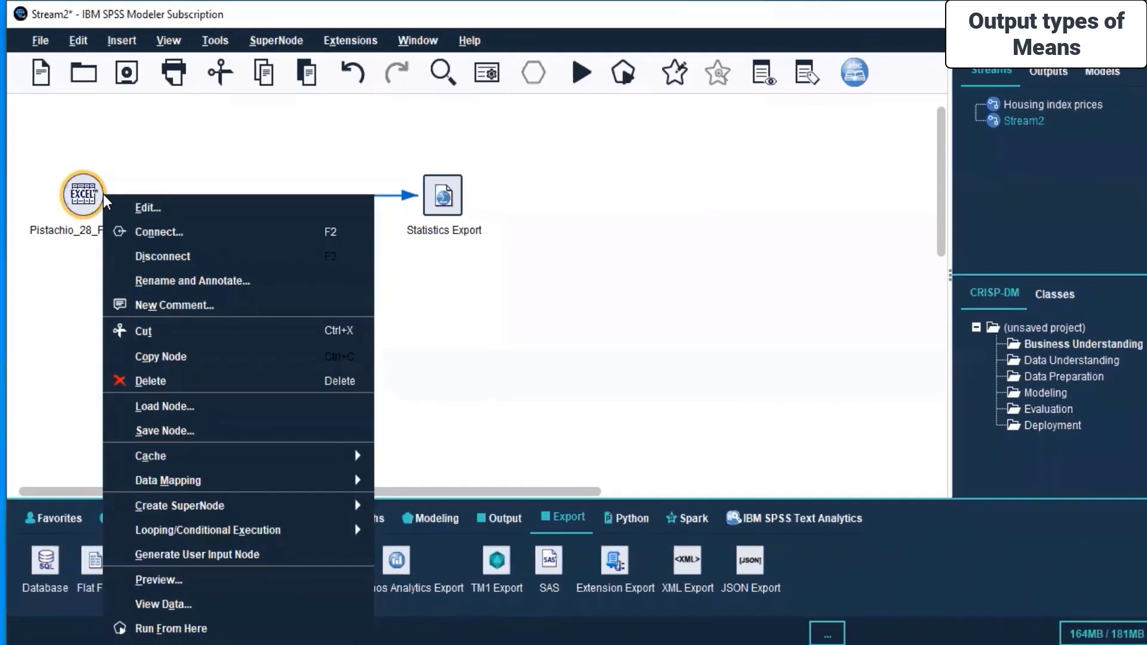
click(158, 626)
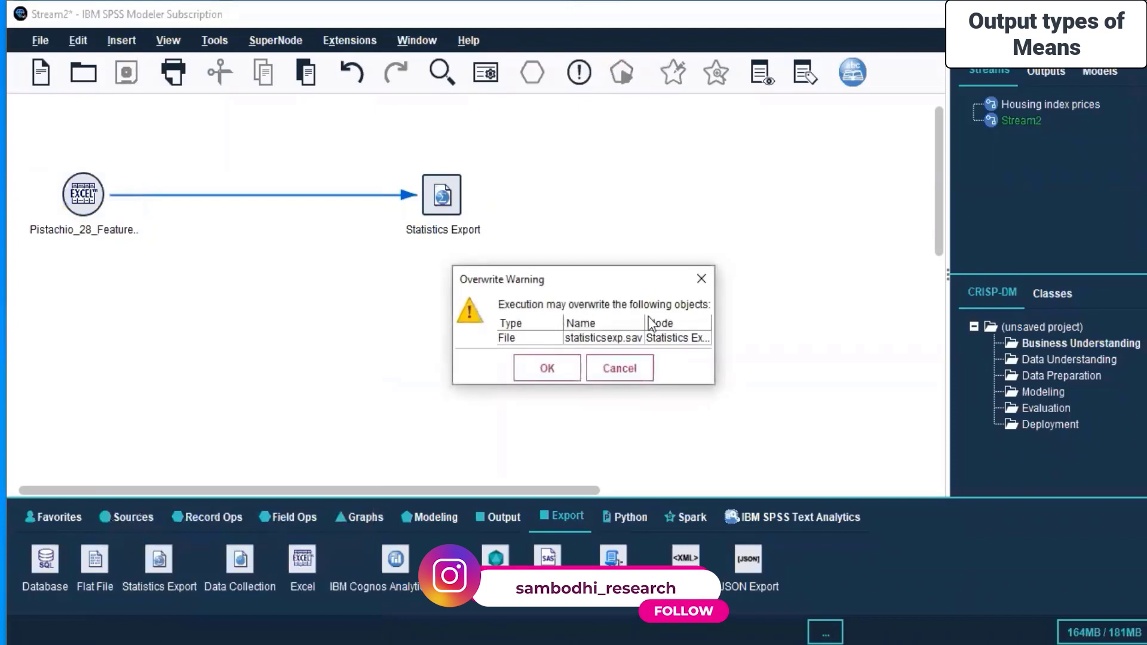
click(533, 374)
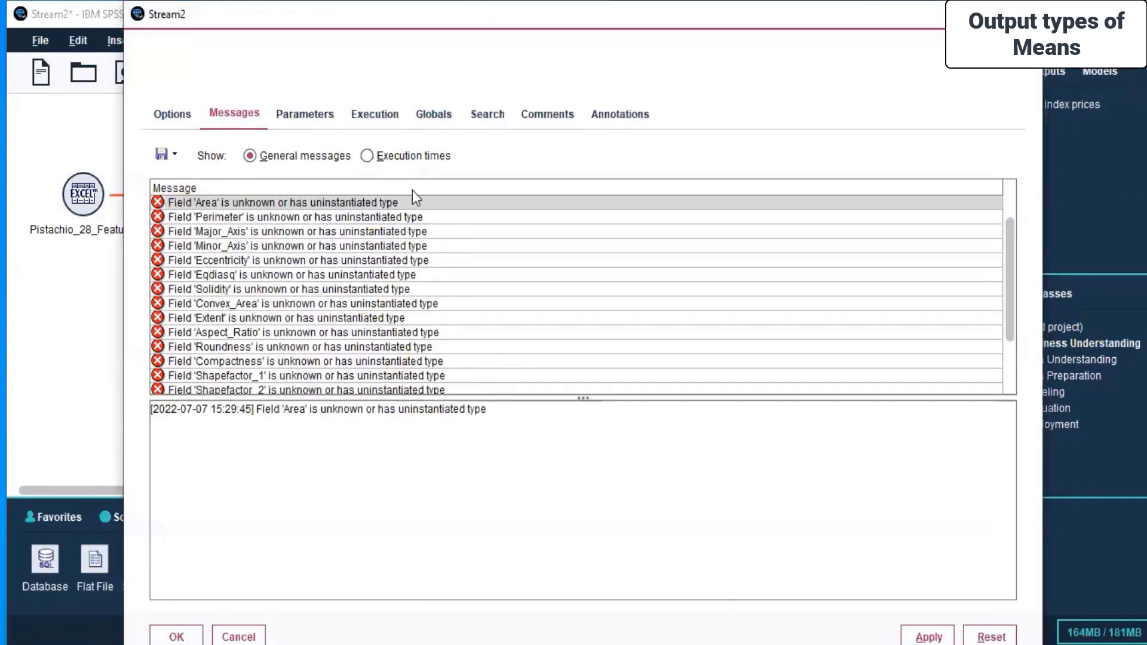
key(Escape)
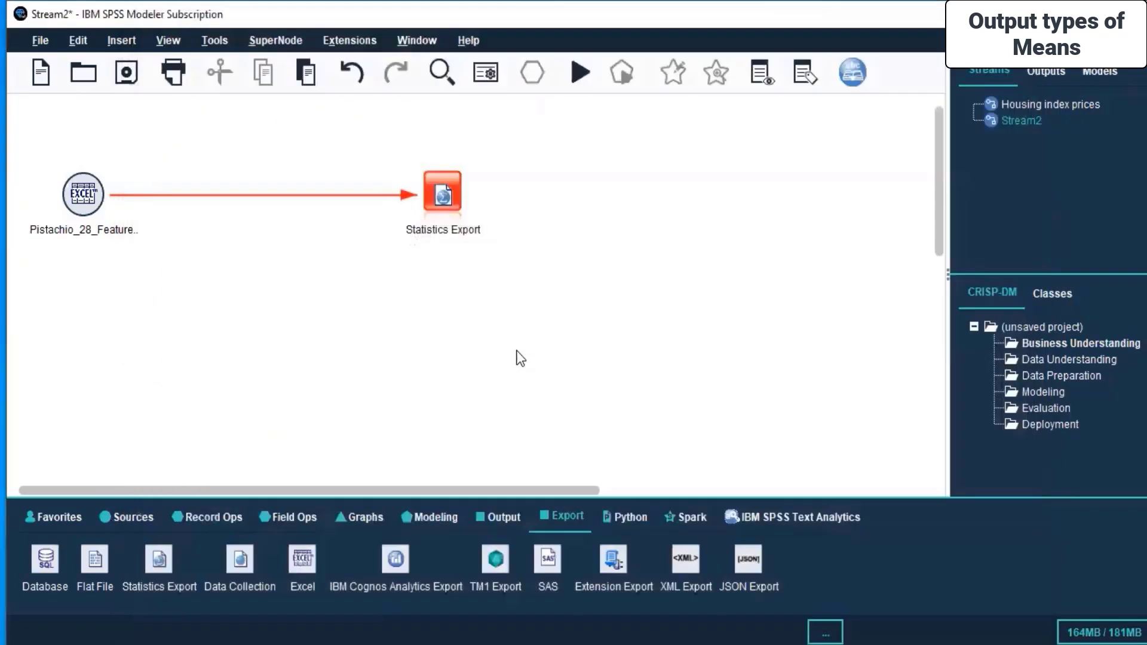
click(151, 251)
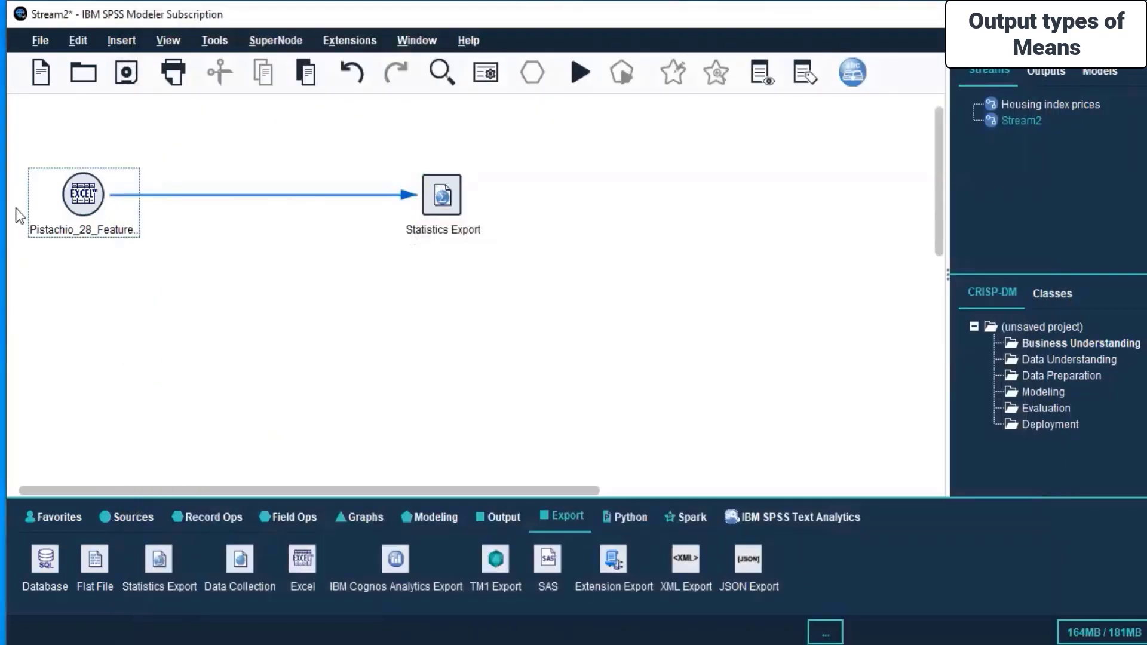
Open the Pistachio source's settings at its Types tab.
double_click(96, 188)
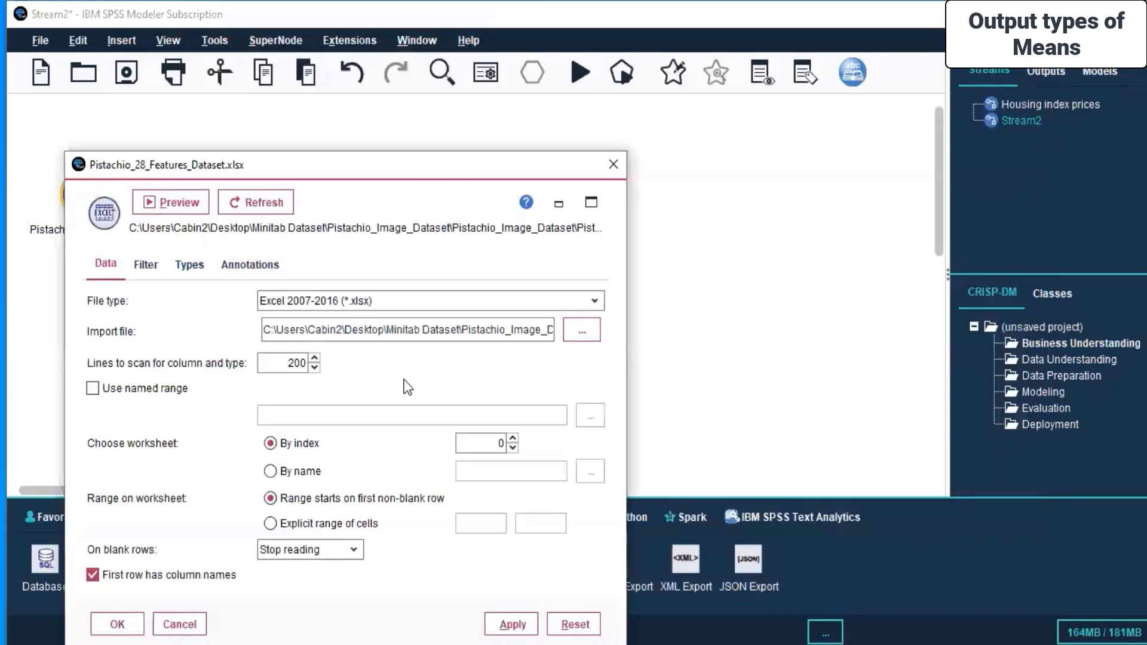
click(146, 265)
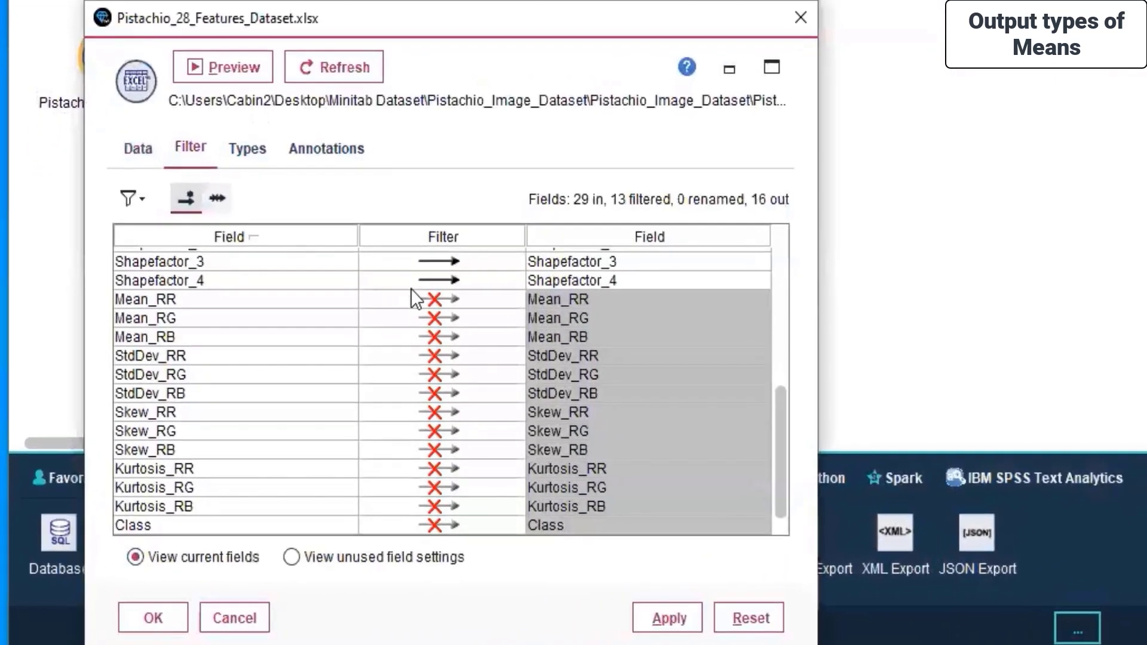
scroll(478, 368, up, 5)
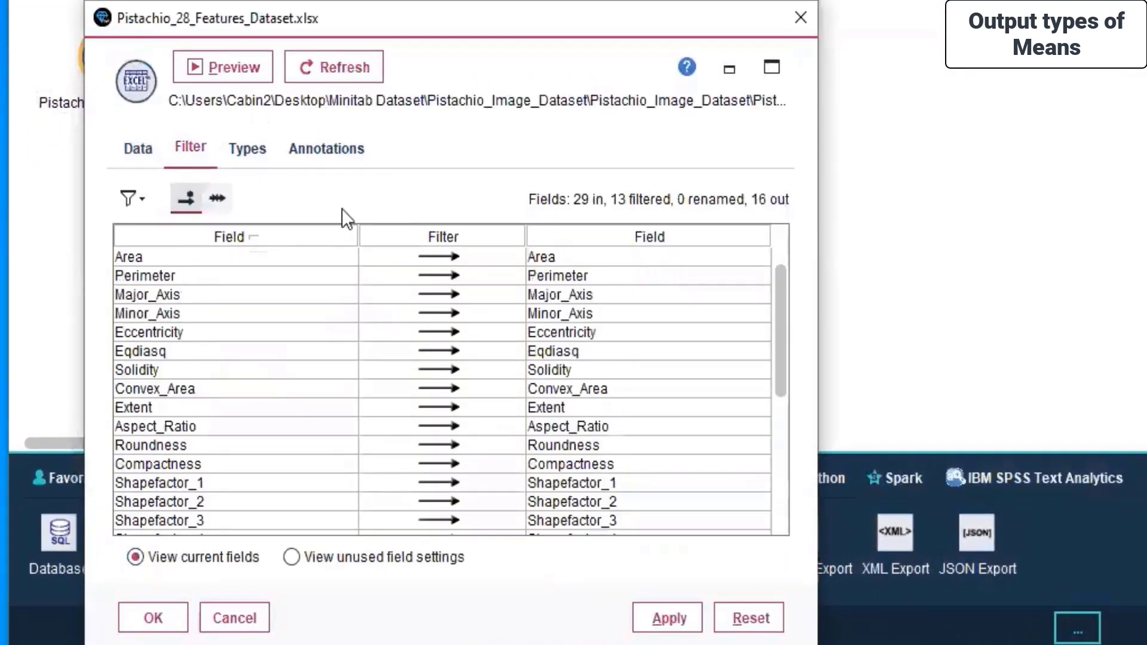
click(246, 150)
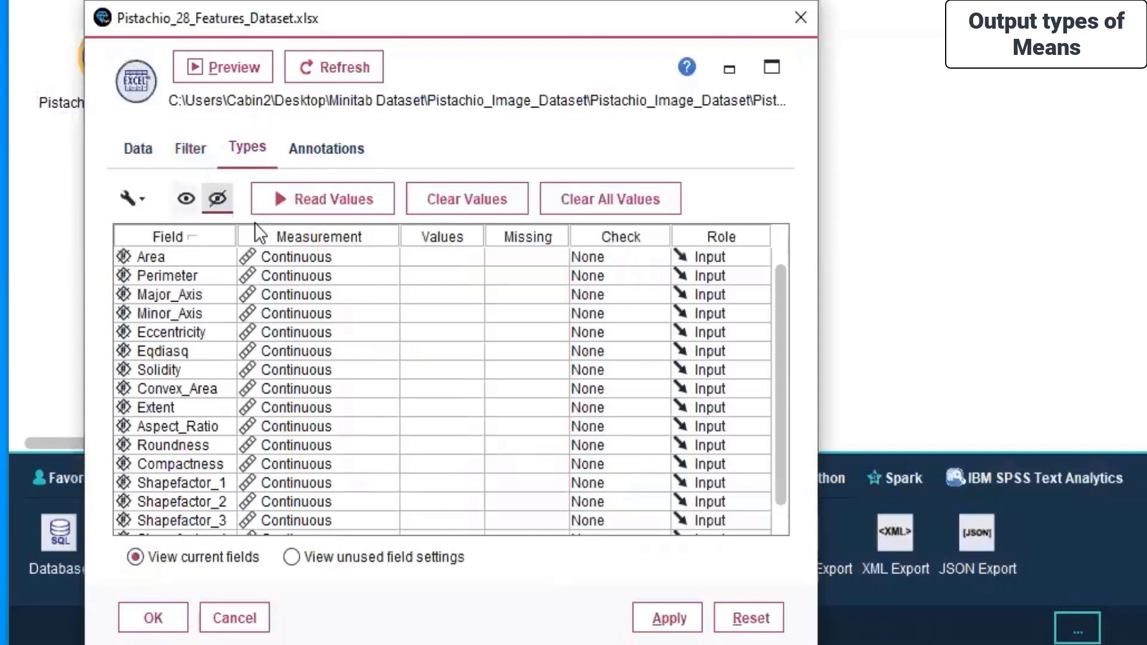
Set Area, Perimeter, Major_Axis, Minor_Axis and Eqdiasq to default Continuous measurement.
click(293, 261)
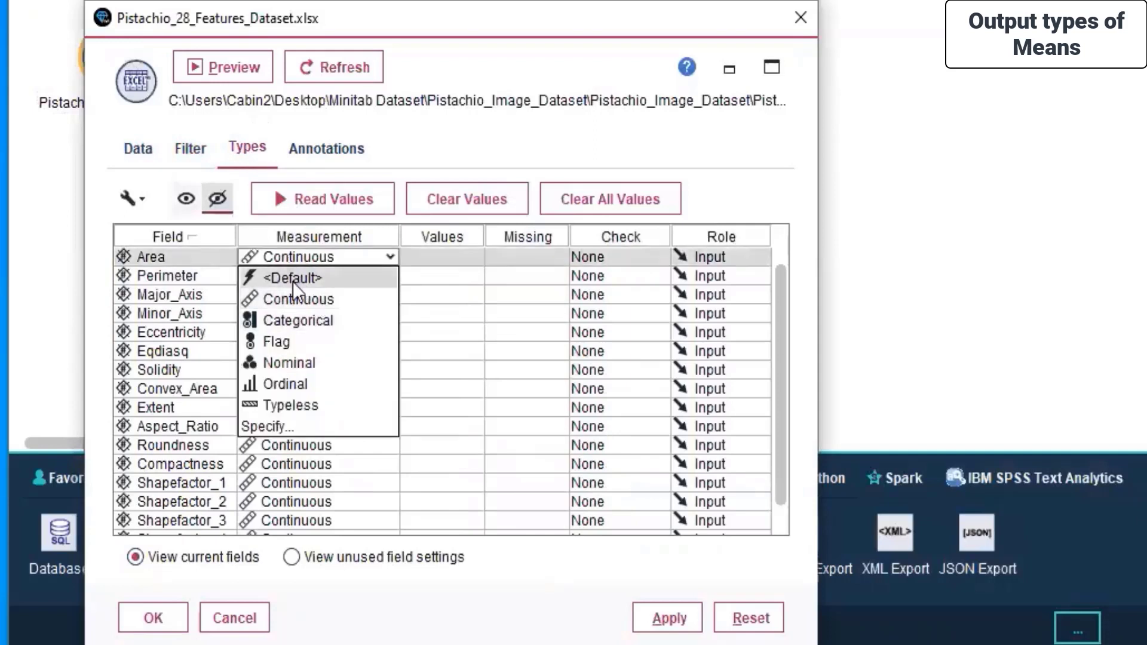
click(293, 282)
click(292, 282)
click(288, 299)
click(291, 299)
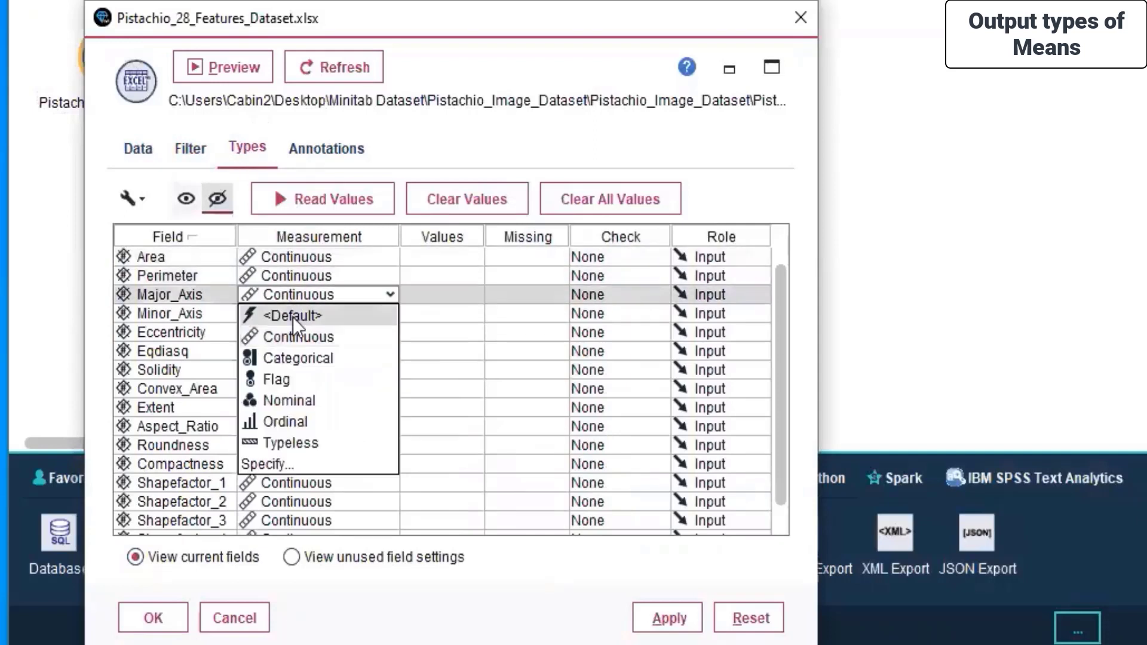
click(293, 316)
click(292, 317)
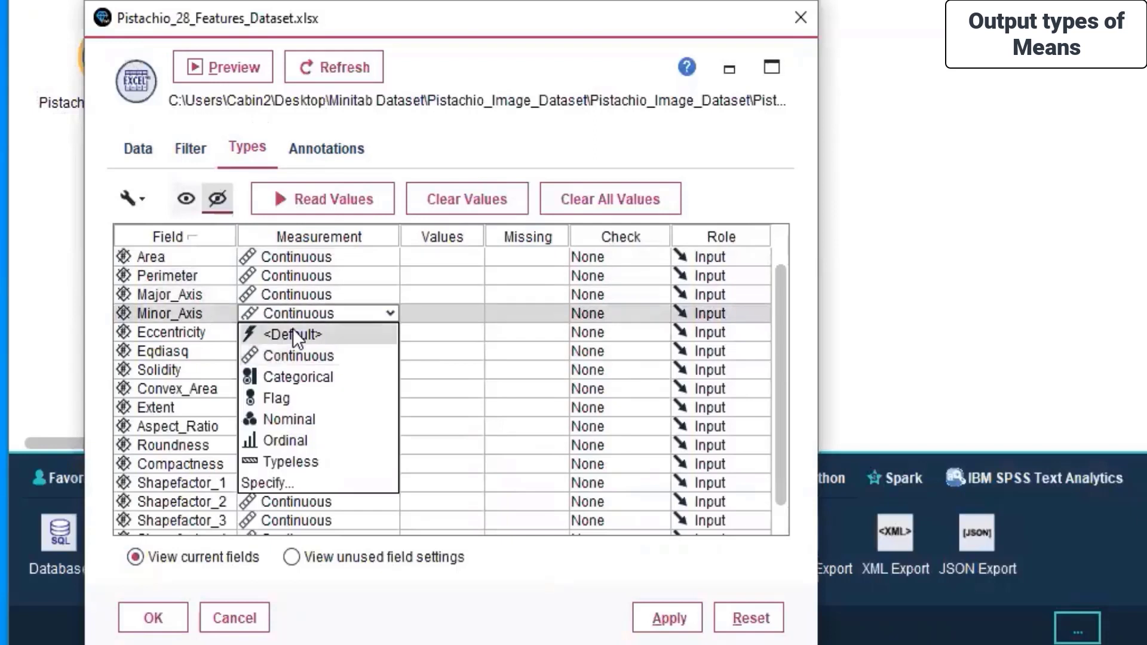
click(293, 329)
click(288, 343)
click(288, 343)
click(293, 373)
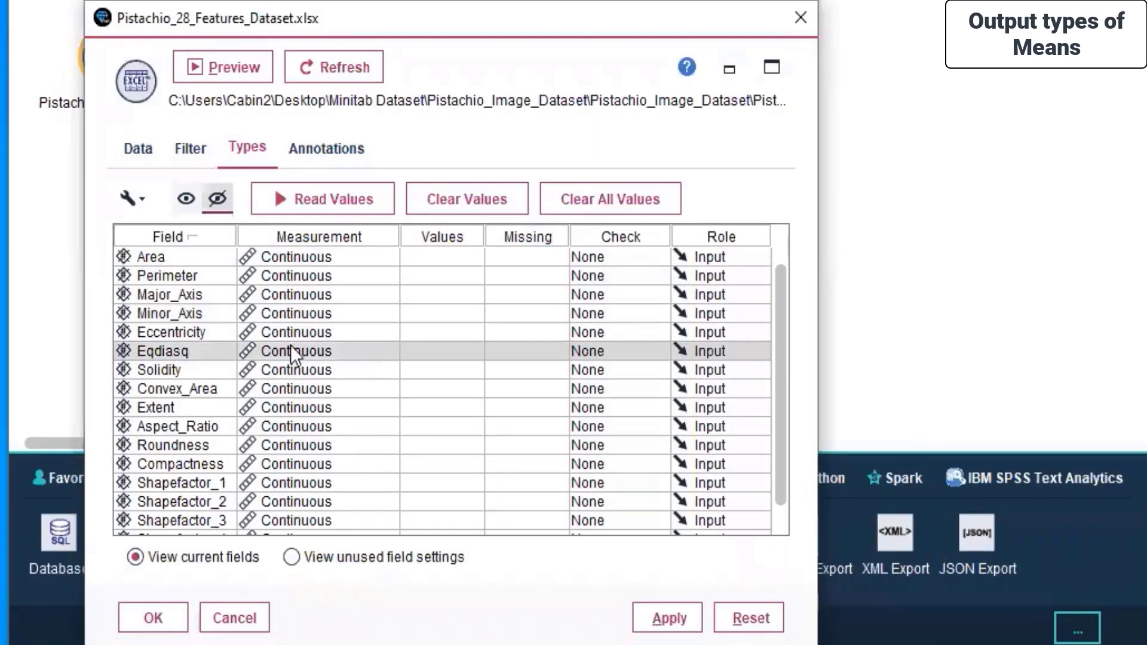
Set Eccentricity, Solidity, Extent and Roundness to default measurement, then apply and close the settings.
click(288, 332)
click(293, 347)
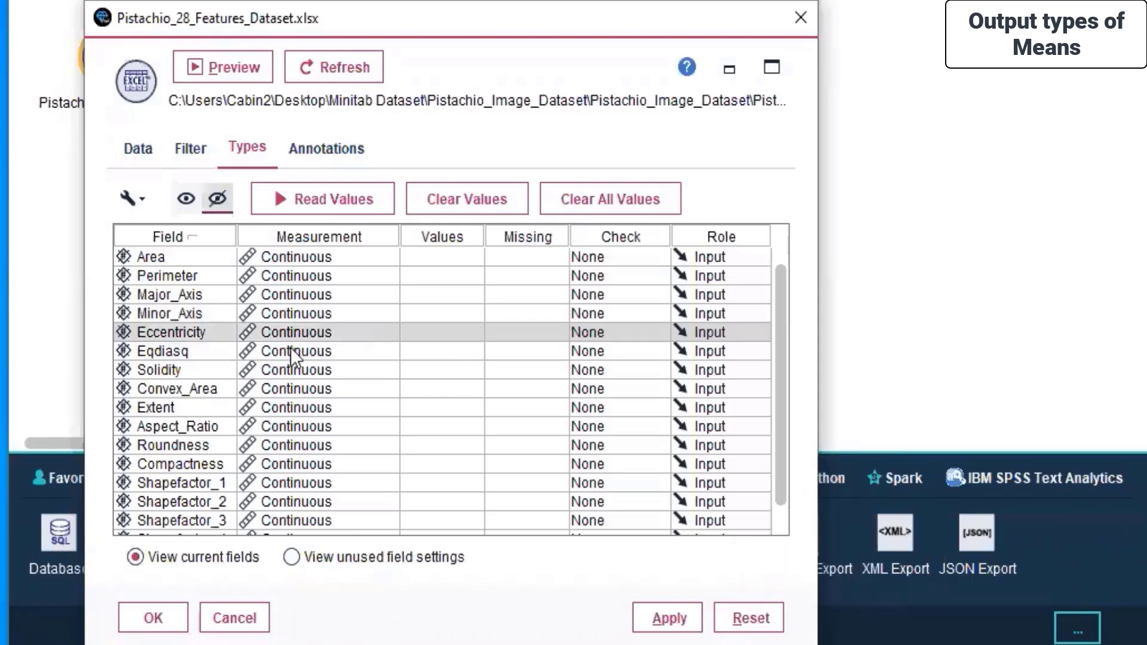
click(286, 368)
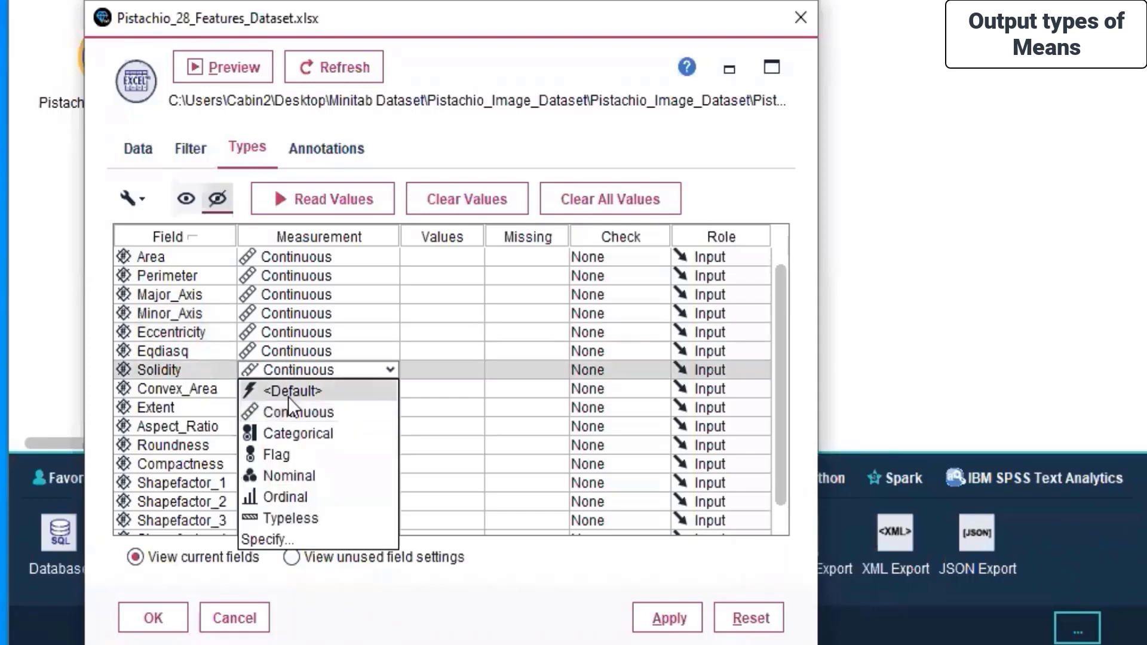
click(286, 385)
click(285, 407)
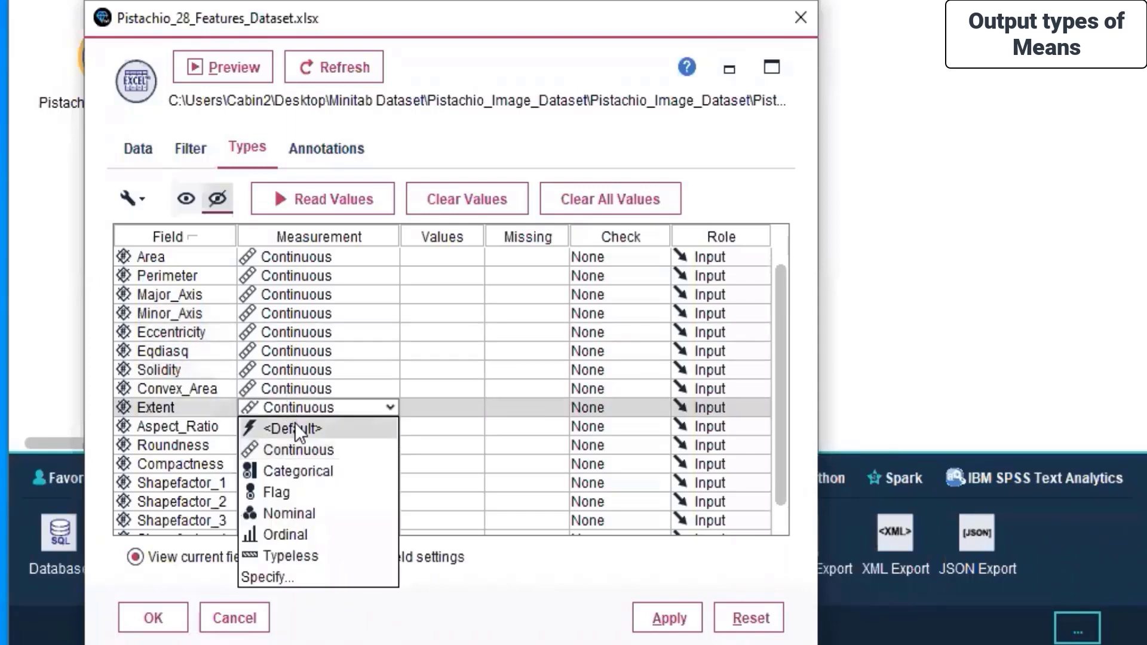
click(293, 428)
click(295, 435)
click(295, 444)
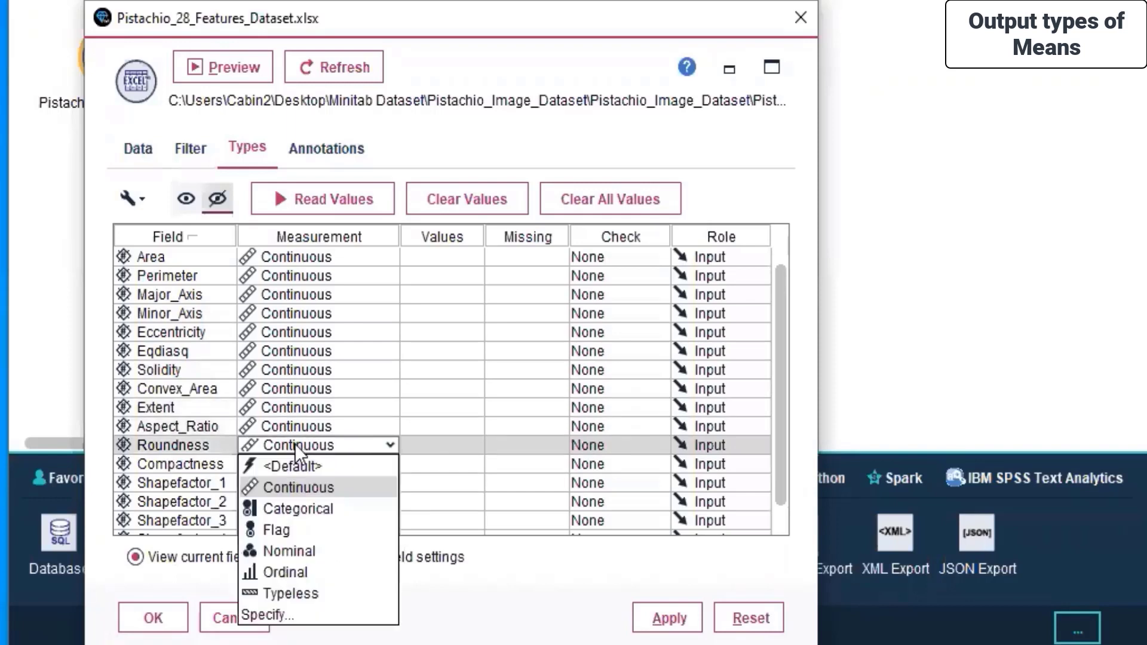
click(296, 458)
scroll(297, 457, down, 1)
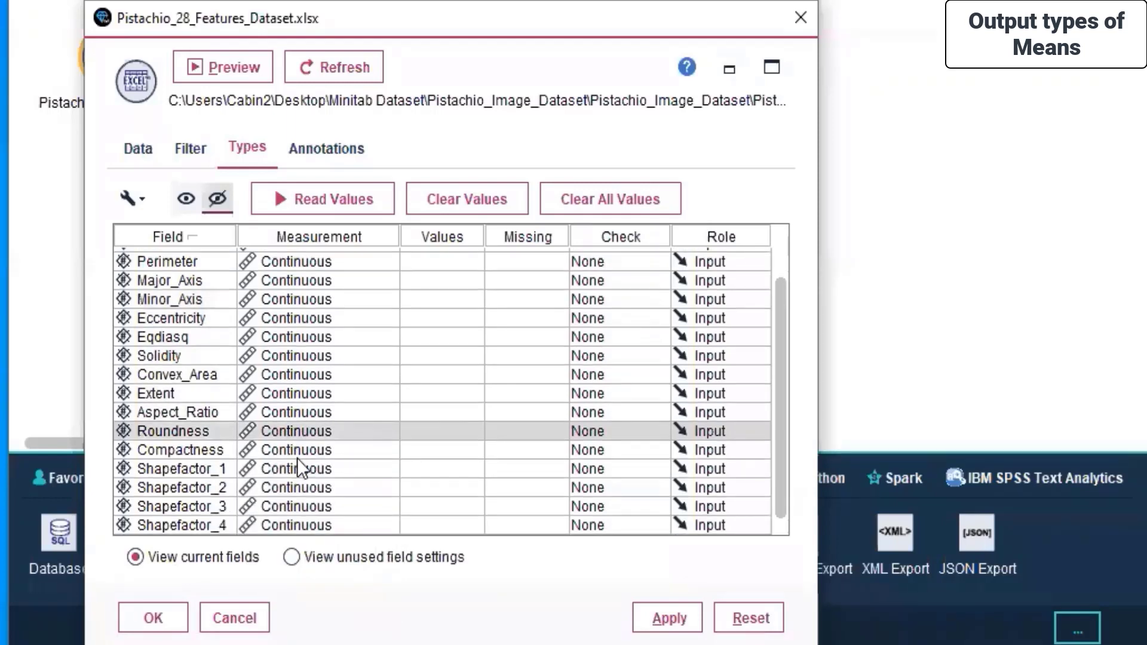
click(668, 617)
click(155, 619)
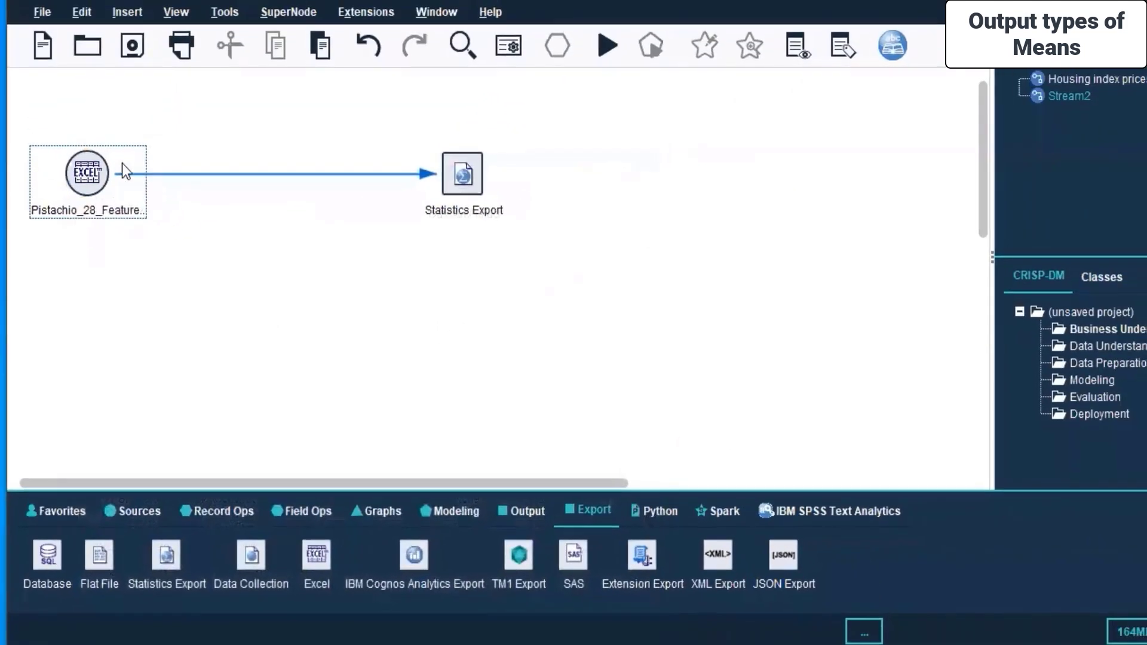
Rerun the stream from the Pistachio source, allow the overwrite, and dismiss the uninstantiated-type errors.
right_click(80, 175)
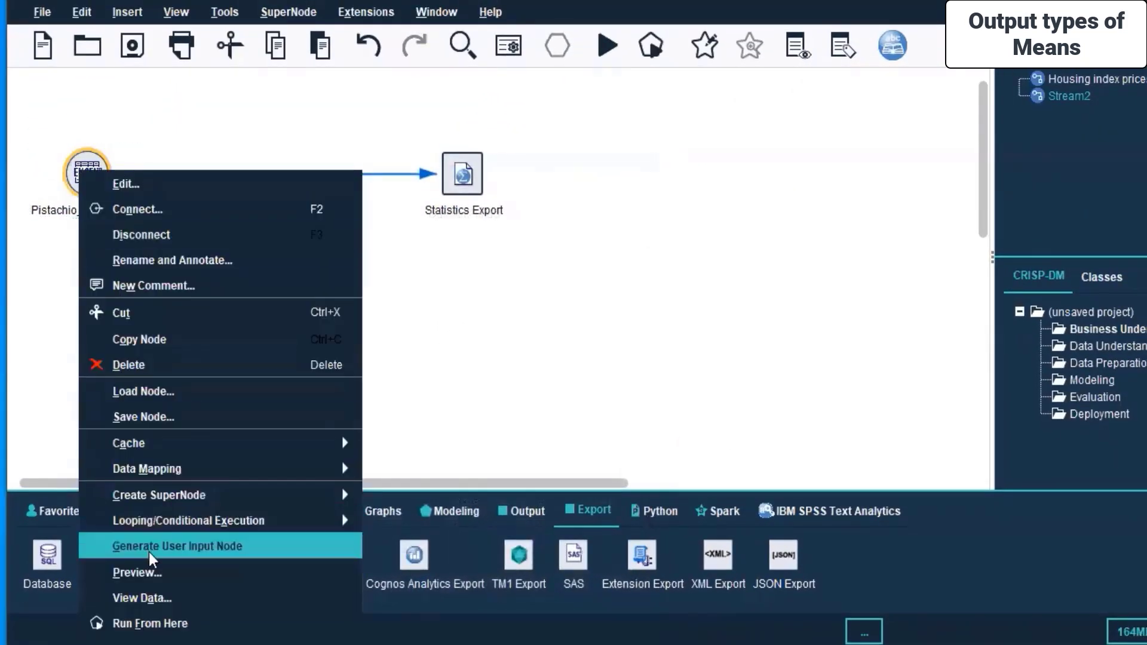
click(144, 621)
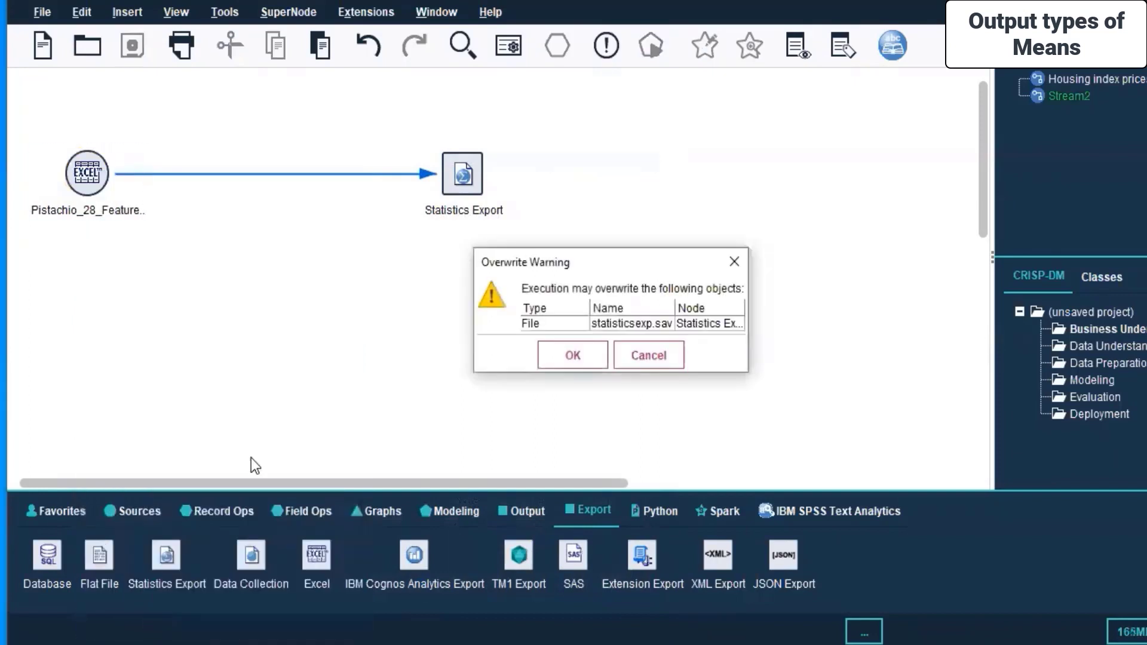
click(571, 359)
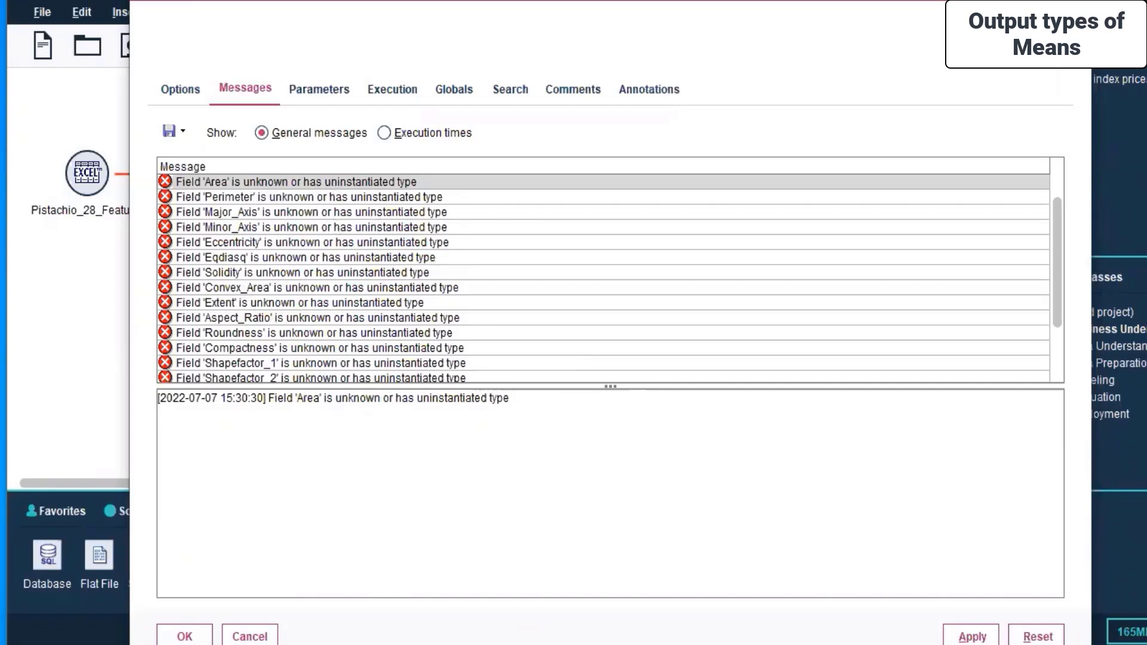
key(Escape)
Open the Pistachio Excel source settings and inspect the Perimeter and Major_Axis field options.
right_click(91, 175)
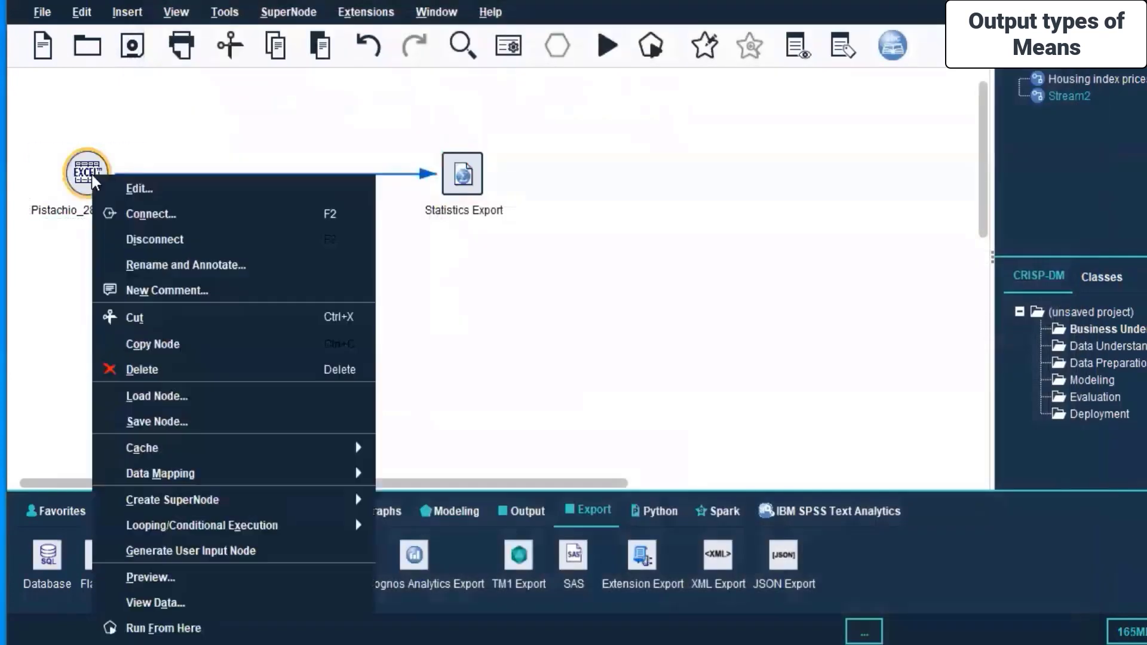
click(144, 188)
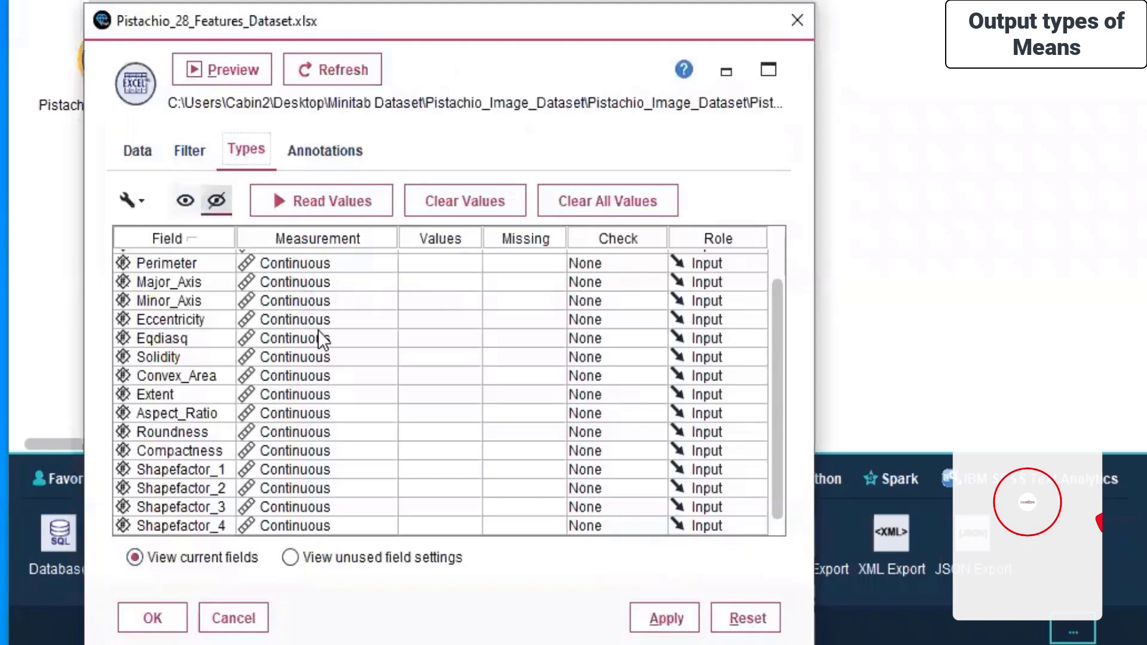
click(425, 264)
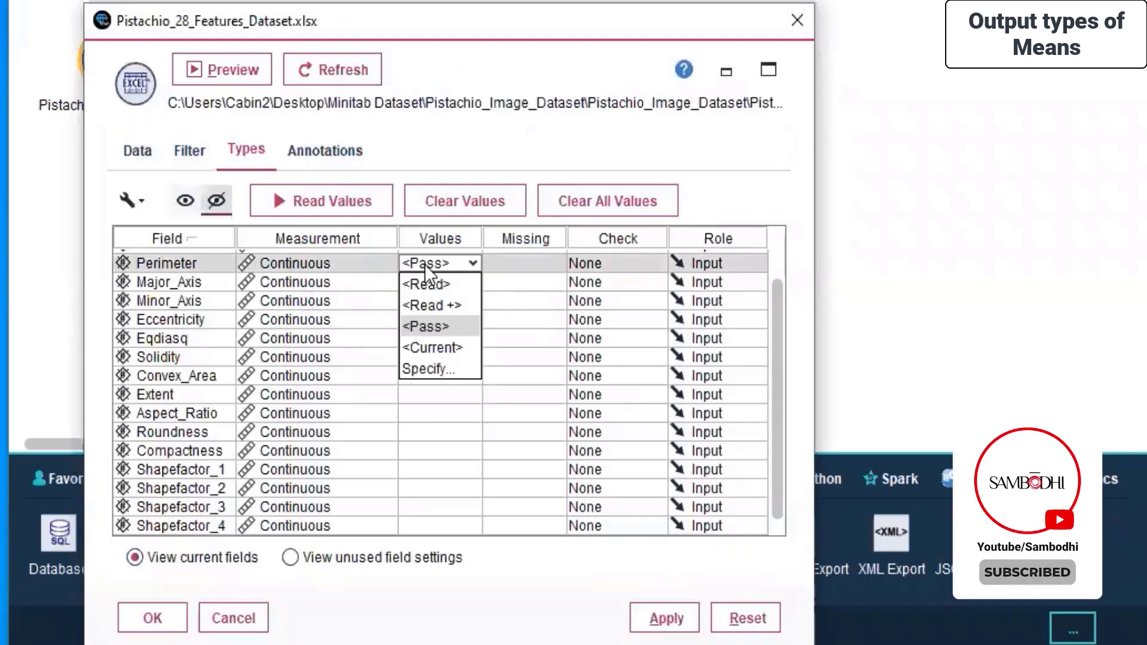
click(425, 264)
click(504, 262)
click(396, 288)
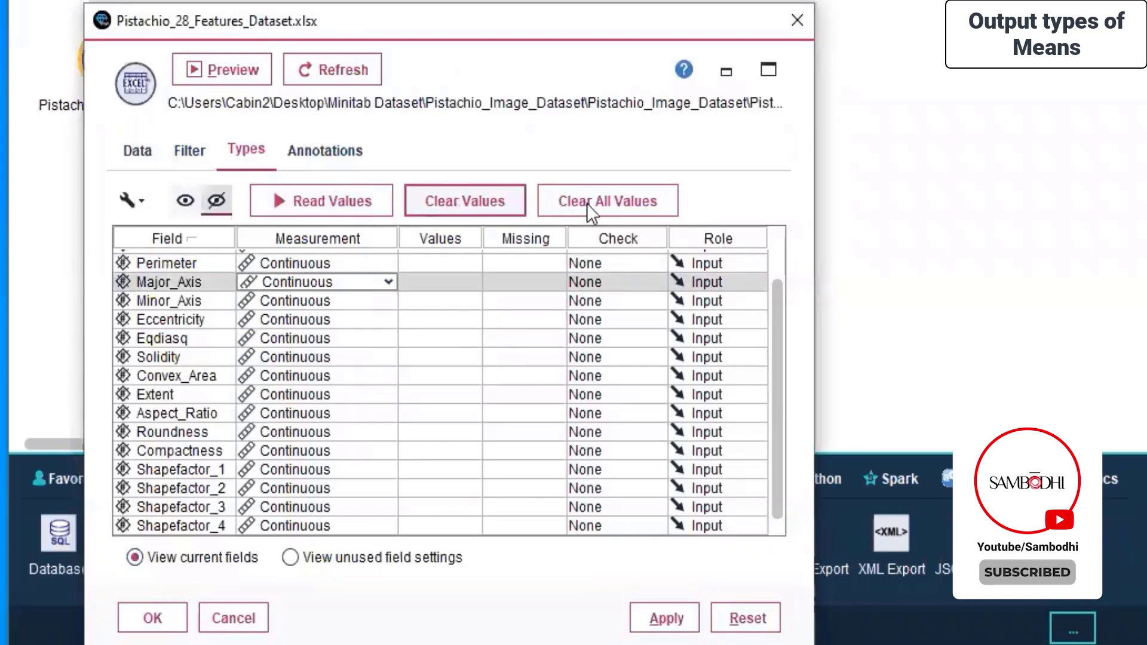
Read values for all fields, review the Filter tab, and apply the source settings.
click(293, 197)
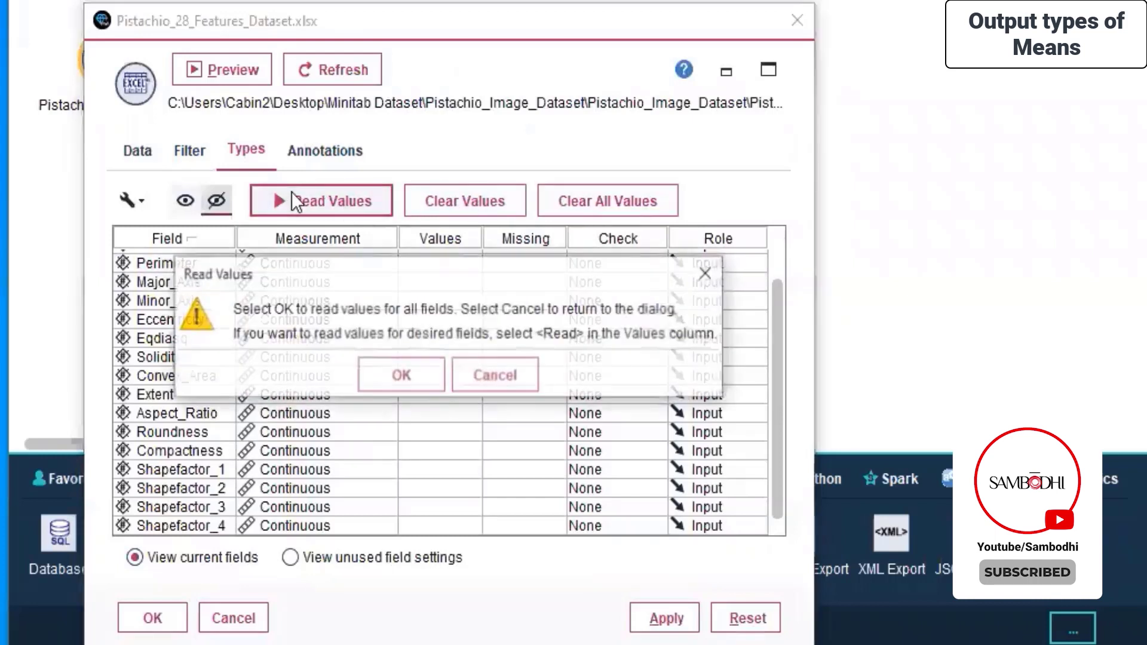
click(385, 376)
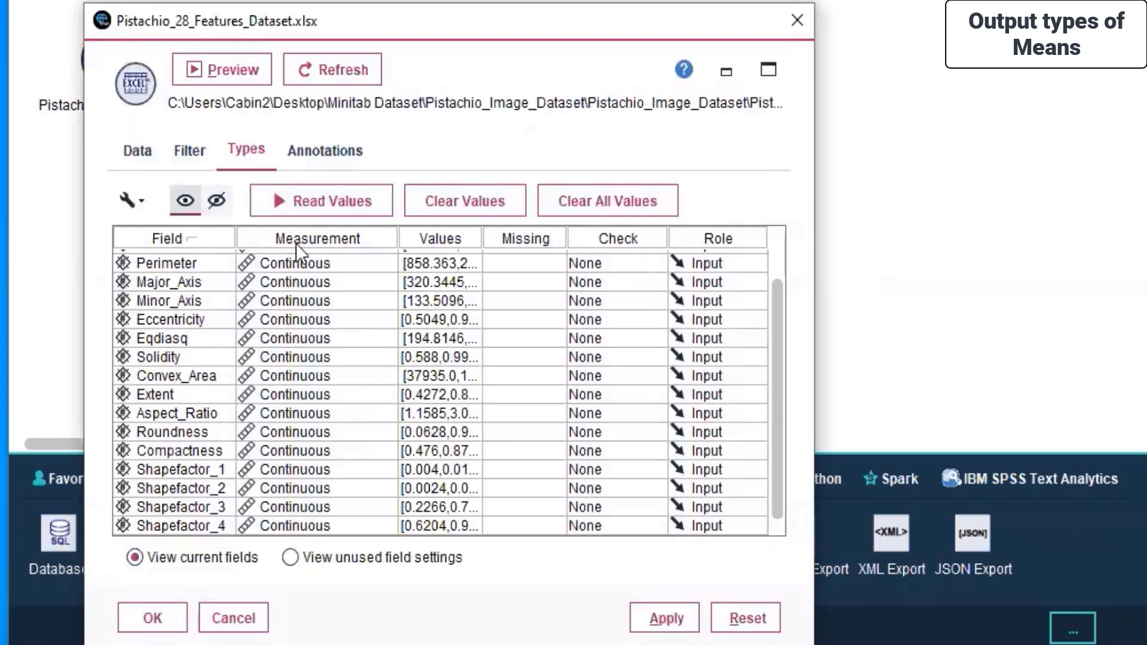
click(190, 155)
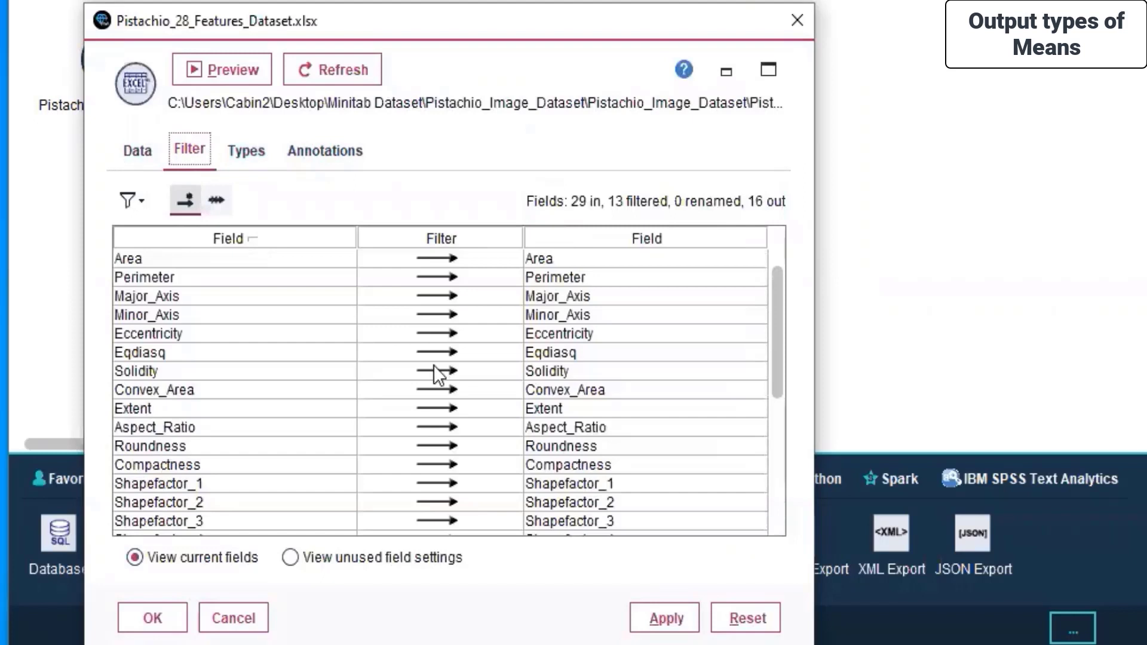
scroll(435, 366, down, 5)
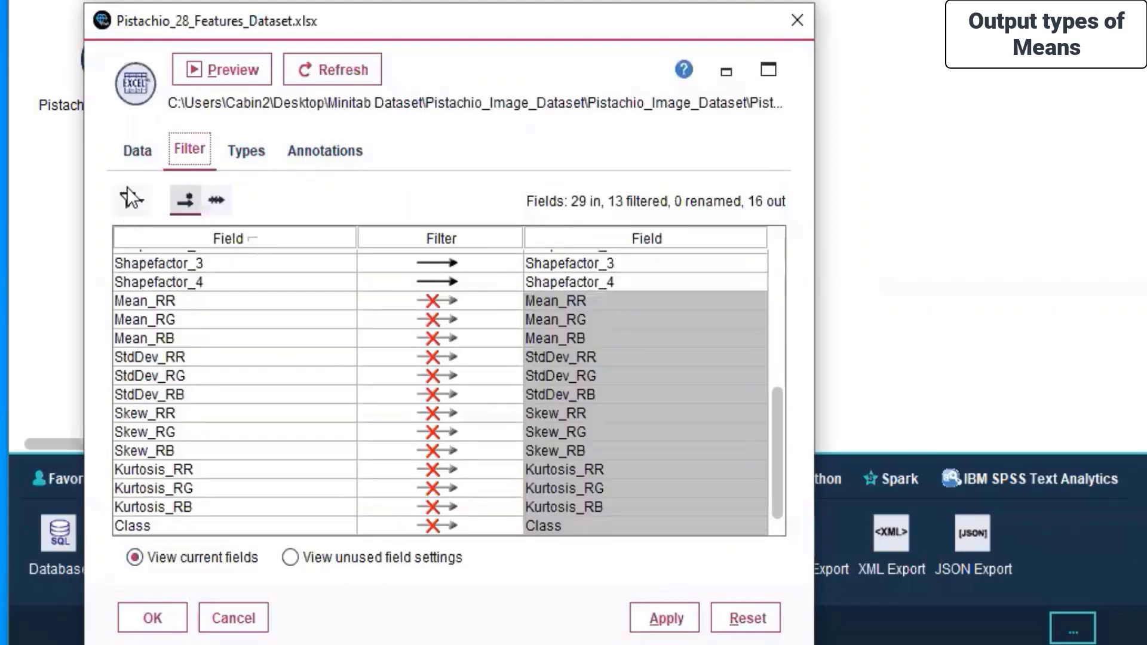
click(136, 149)
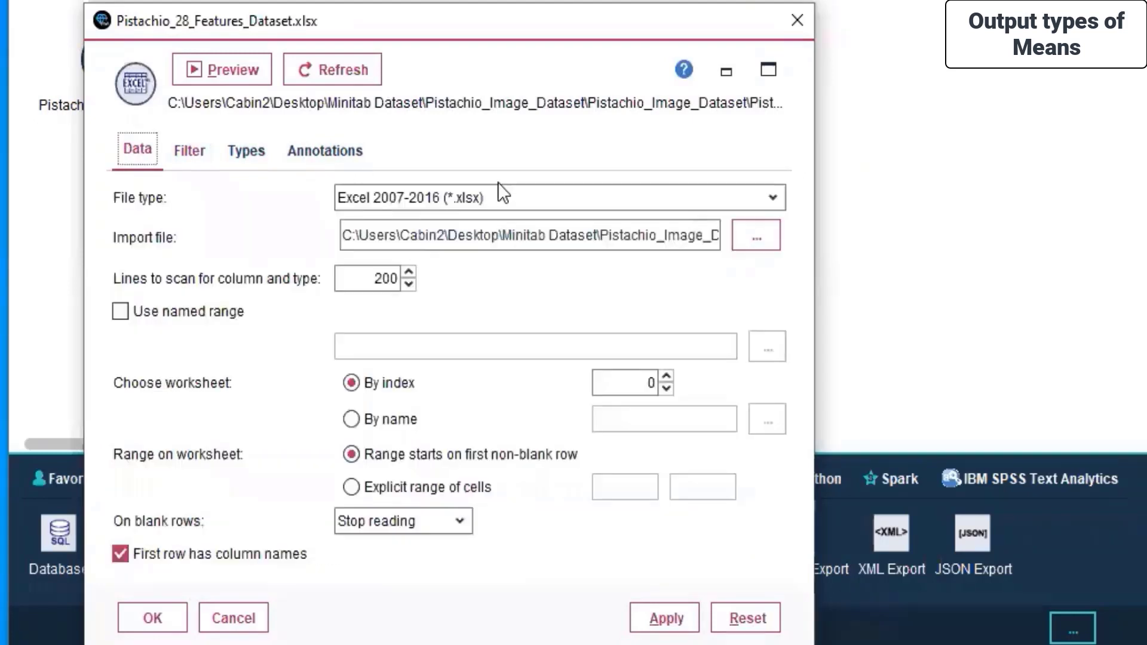
click(654, 617)
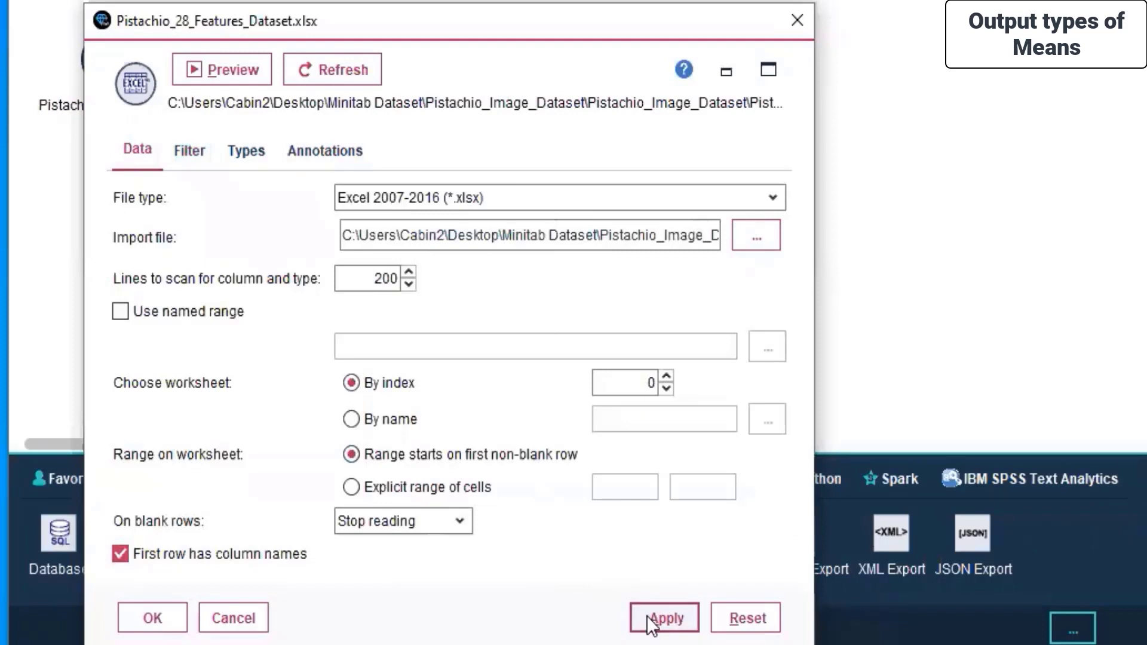
click(144, 622)
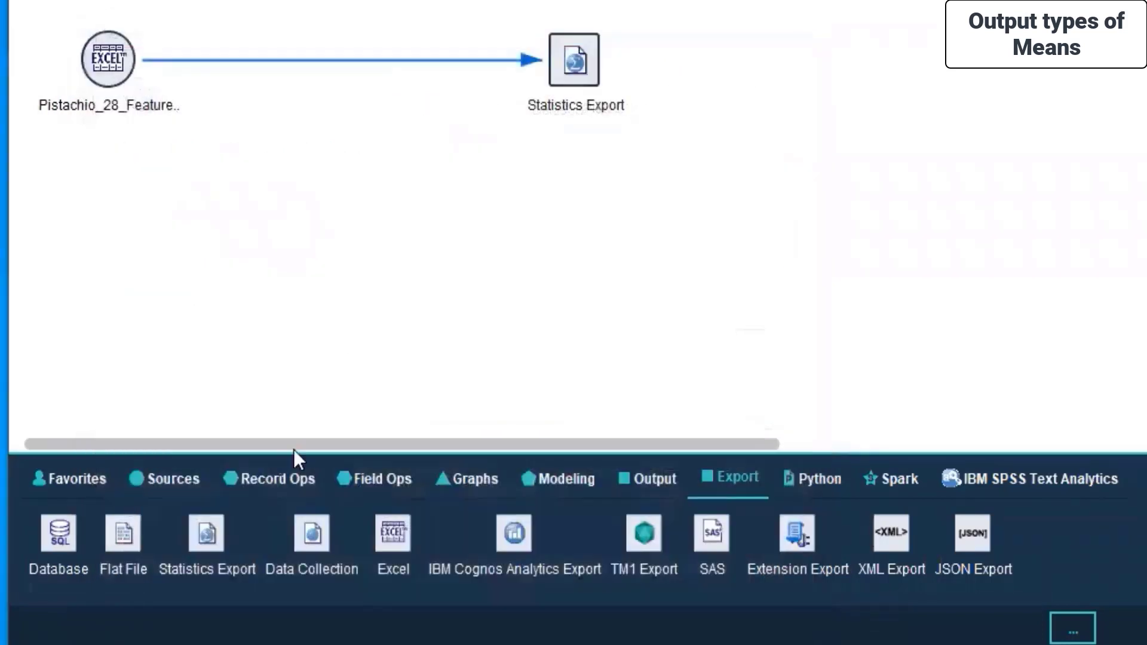
Run the stream from the Excel source, allowing statisticsexp.sav to be overwritten.
right_click(97, 56)
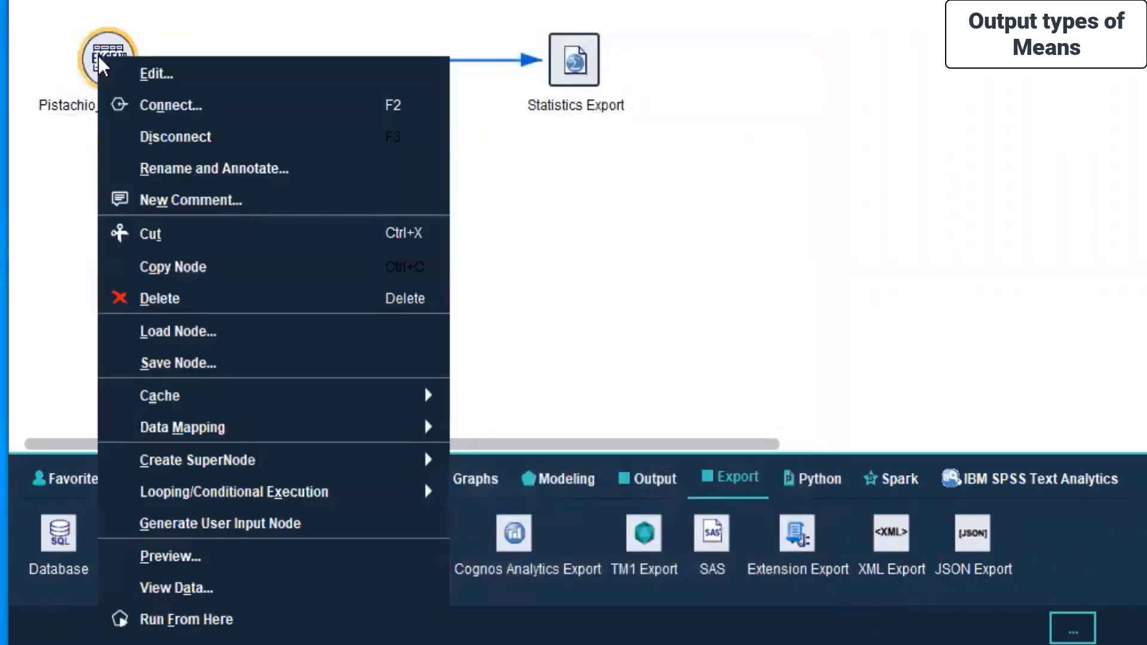
click(200, 621)
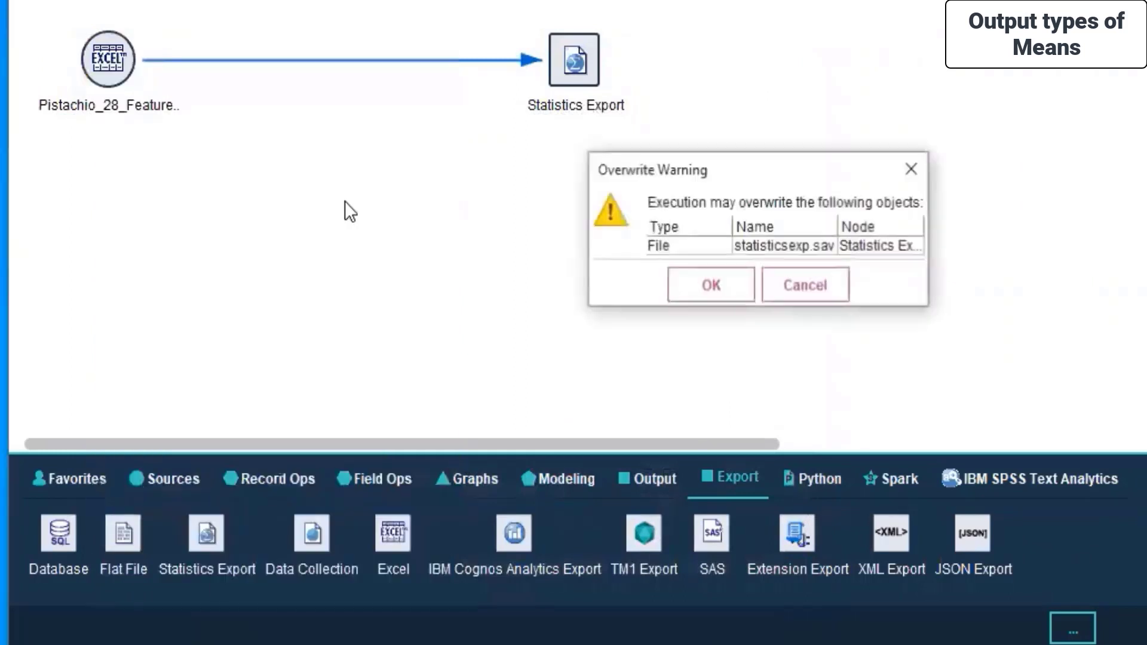
click(707, 285)
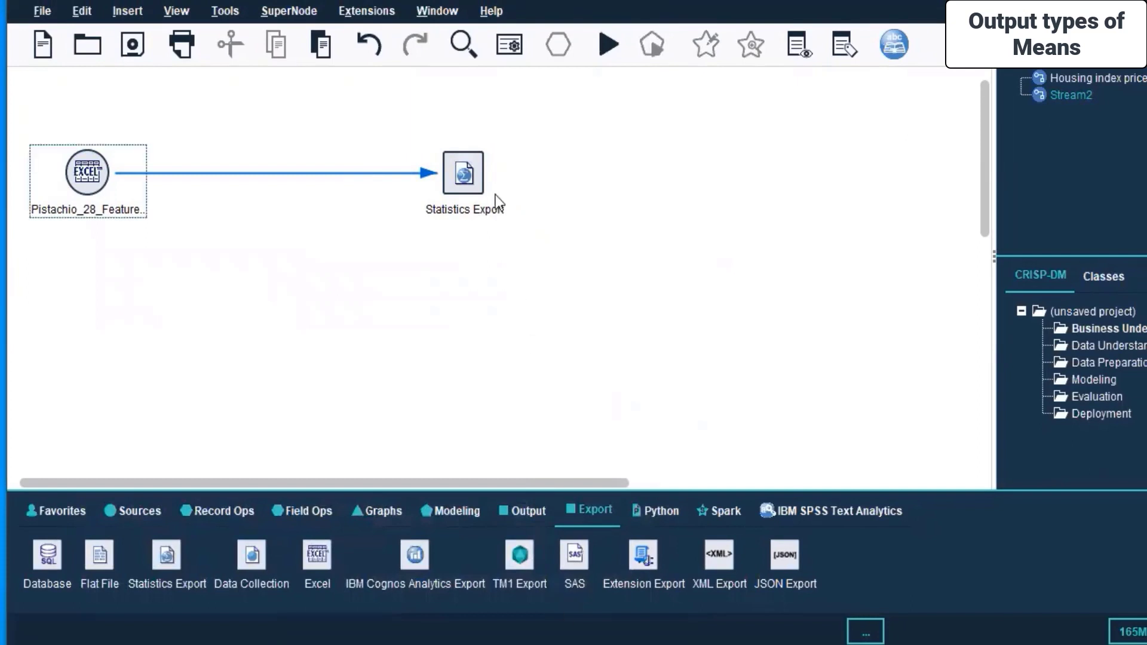
Run the Statistics Export node with overwrite allowed, then view its exported data.
right_click(464, 174)
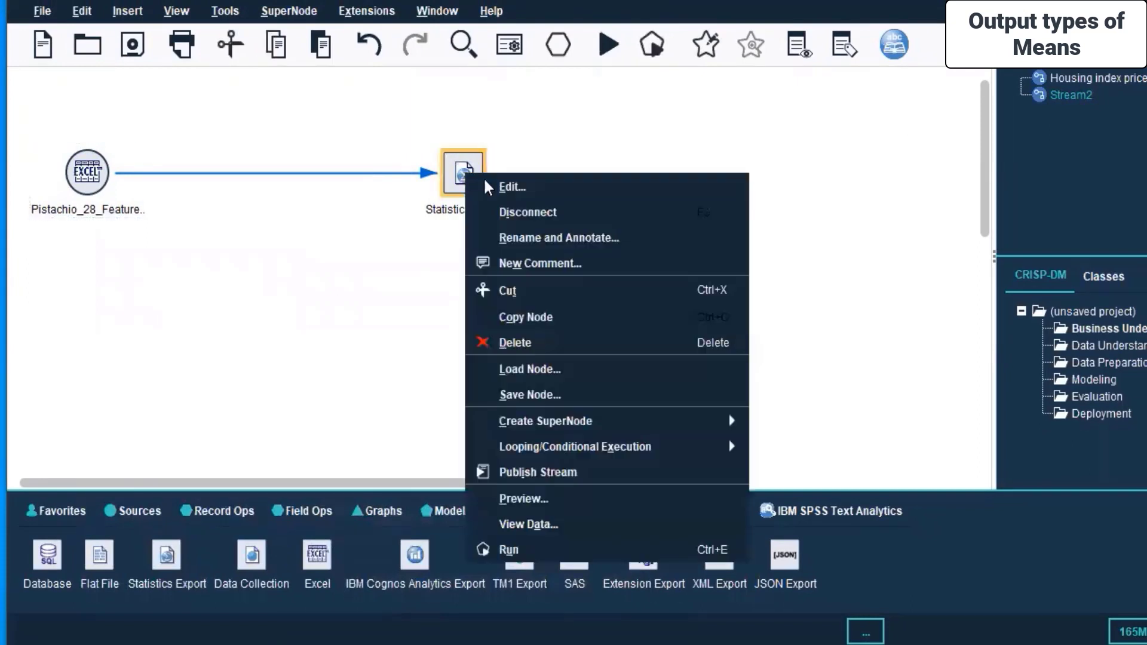
click(508, 548)
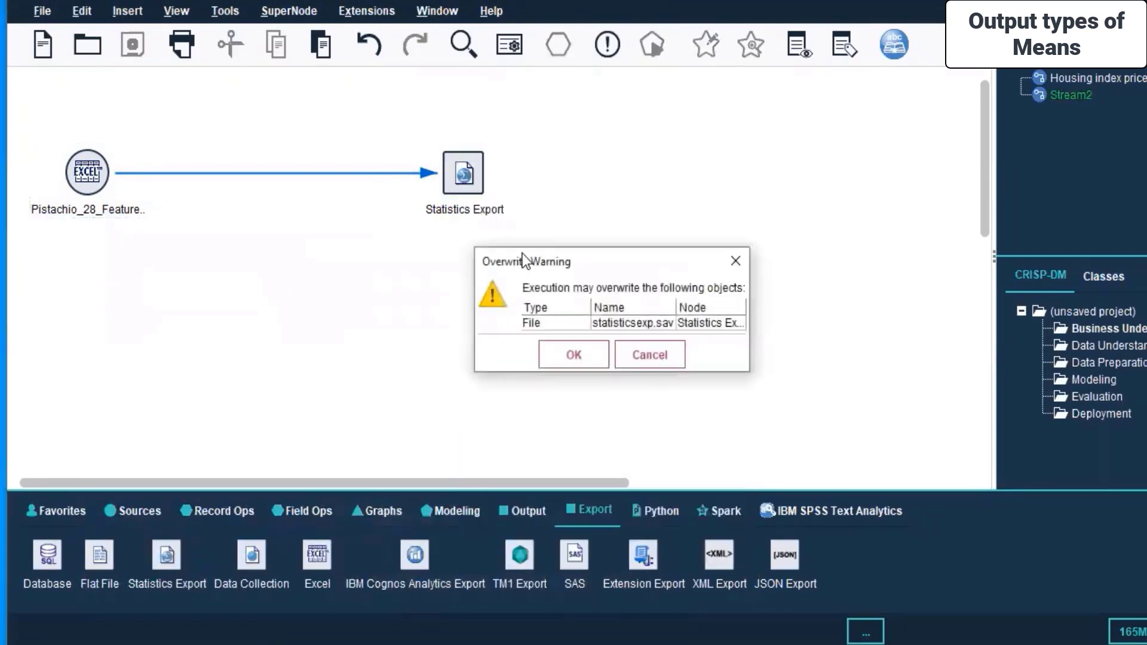
click(557, 356)
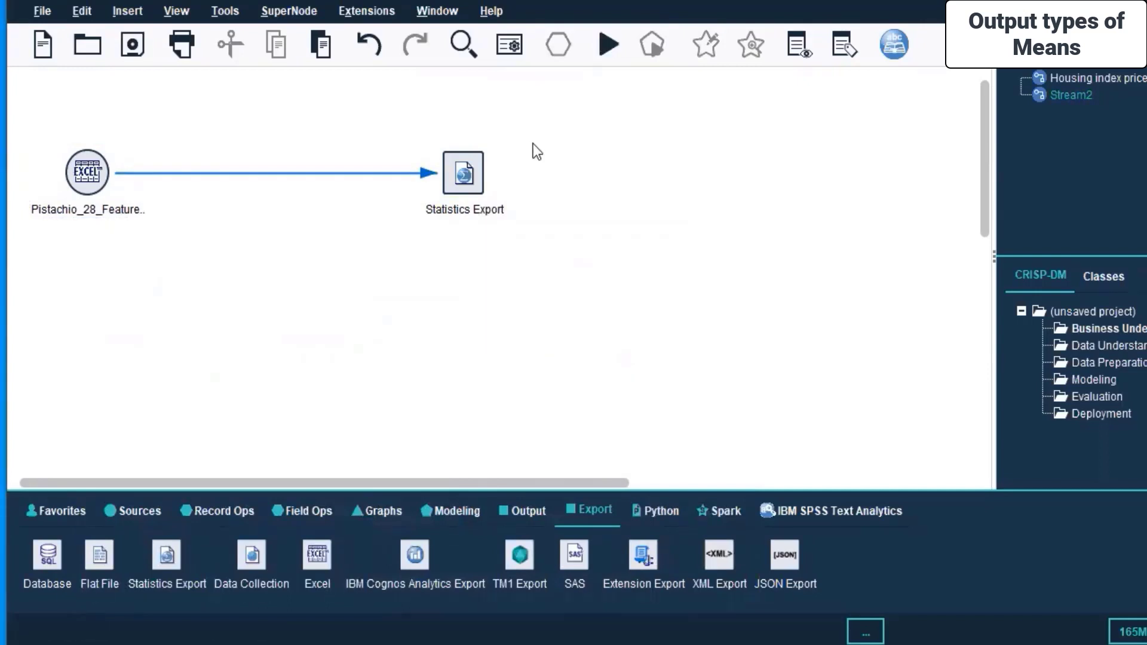
right_click(472, 170)
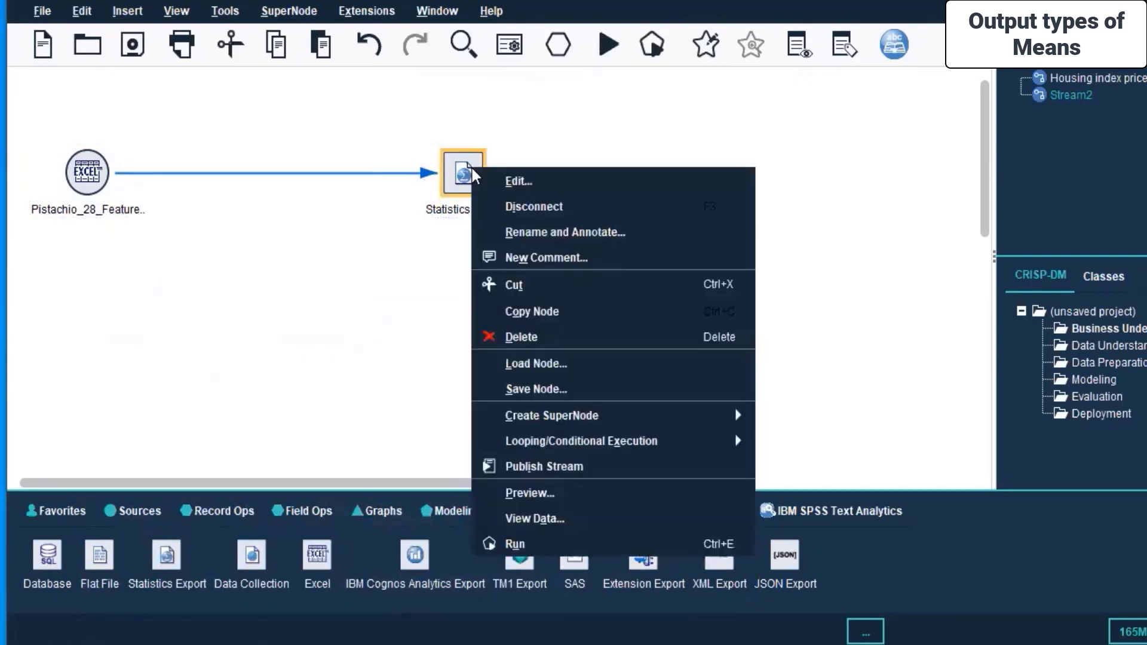
click(557, 515)
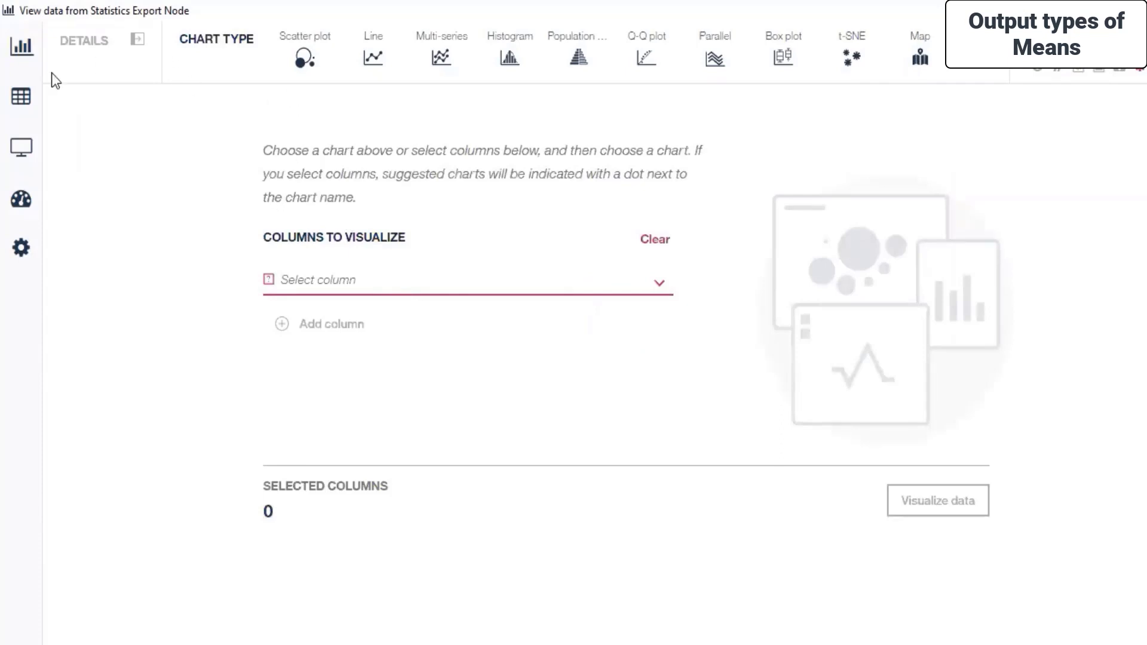
Show the exported pistachio data as a spreadsheet, then switch to the empty Dashboard page.
mouse_move(9, 103)
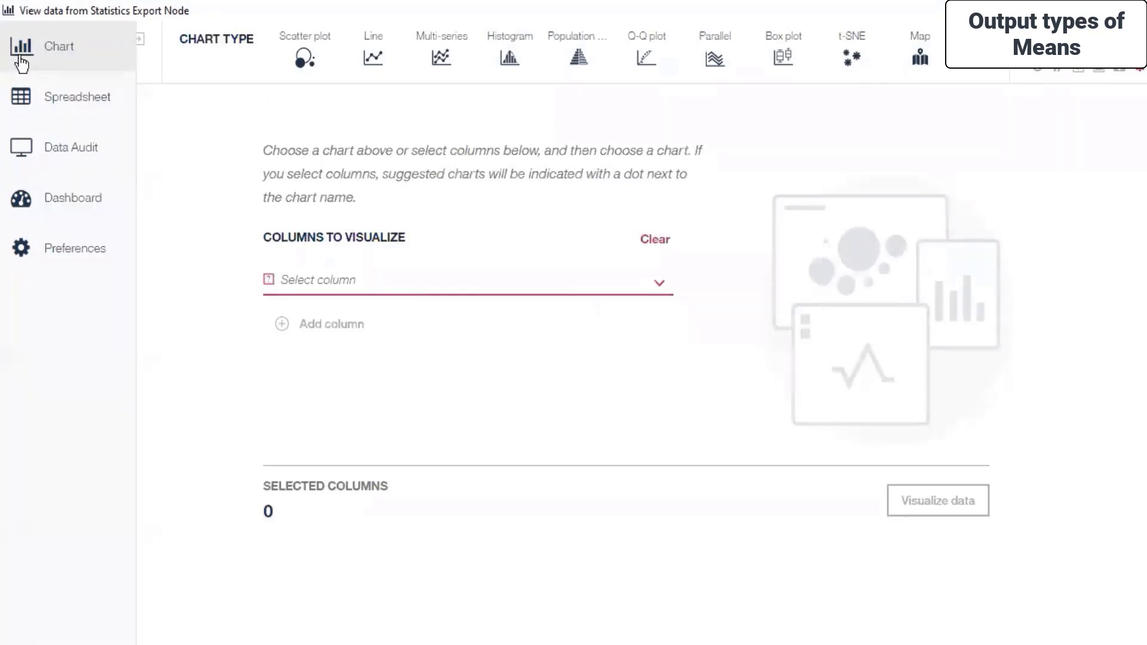
click(27, 105)
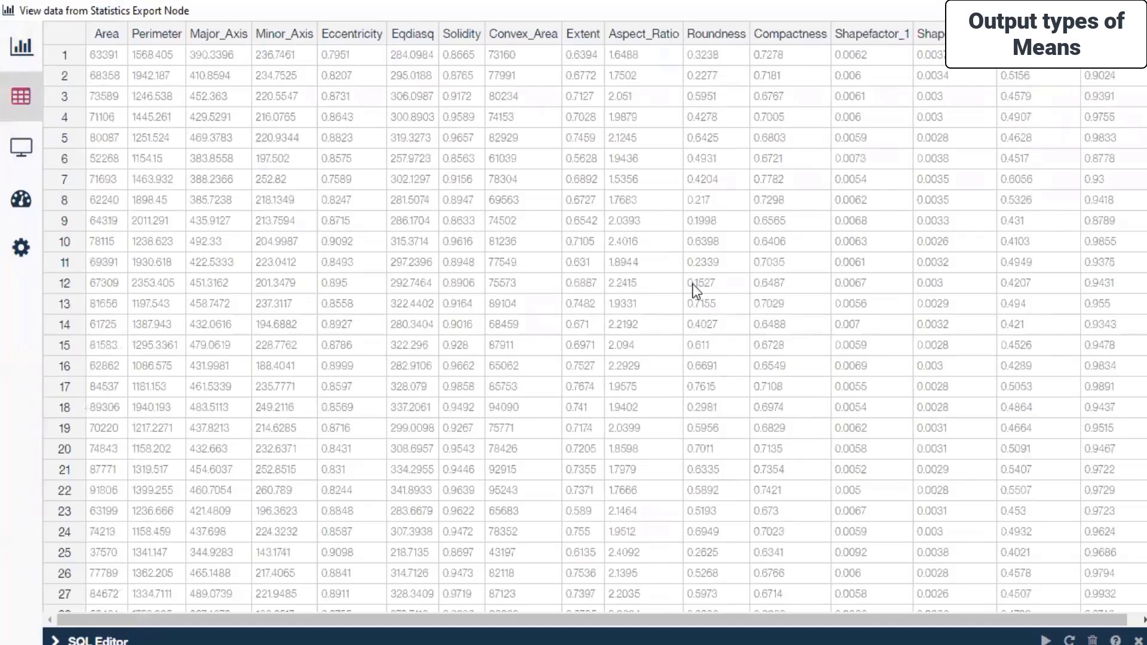
mouse_move(18, 233)
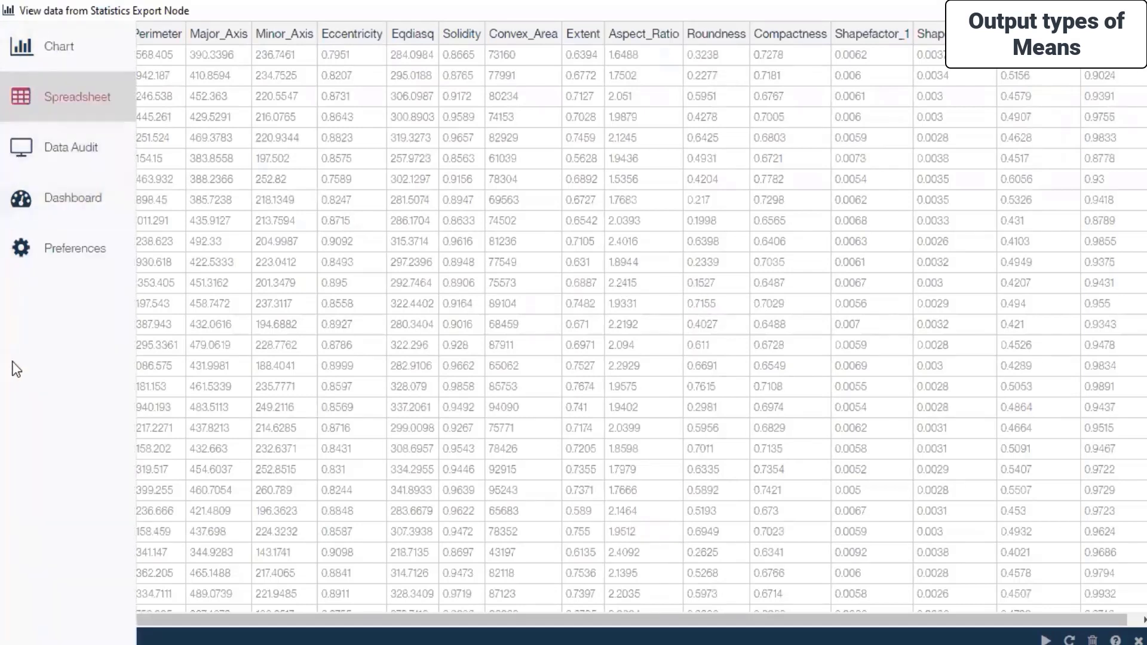
click(46, 199)
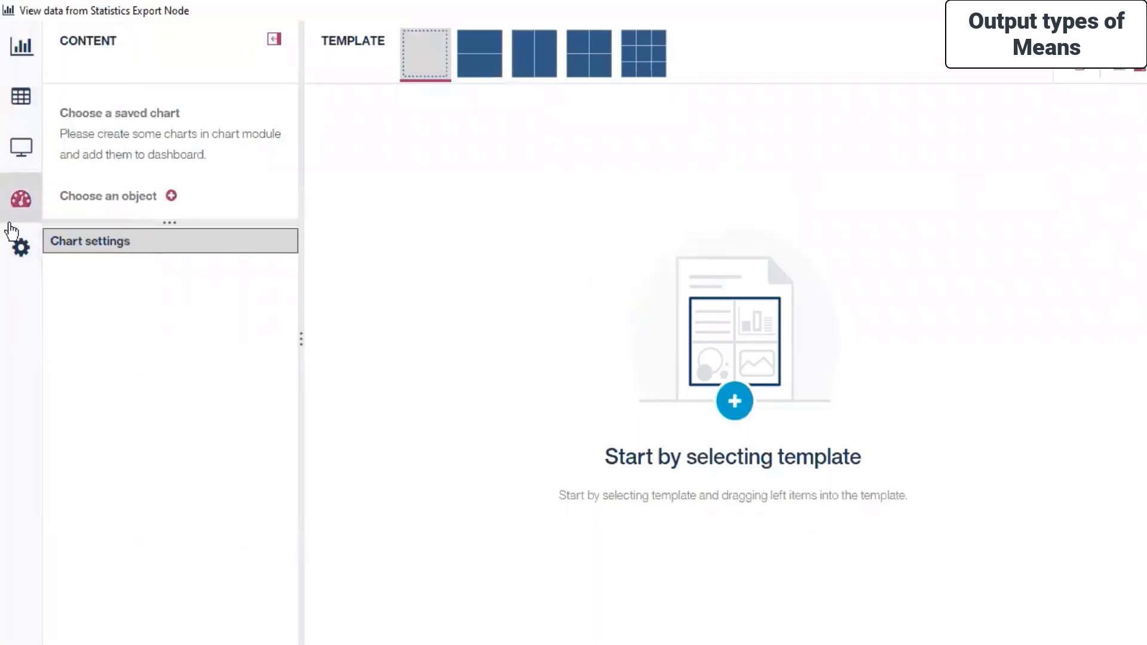
Run a data audit of the exported fields and review its Quality and Statistics tabs.
click(25, 160)
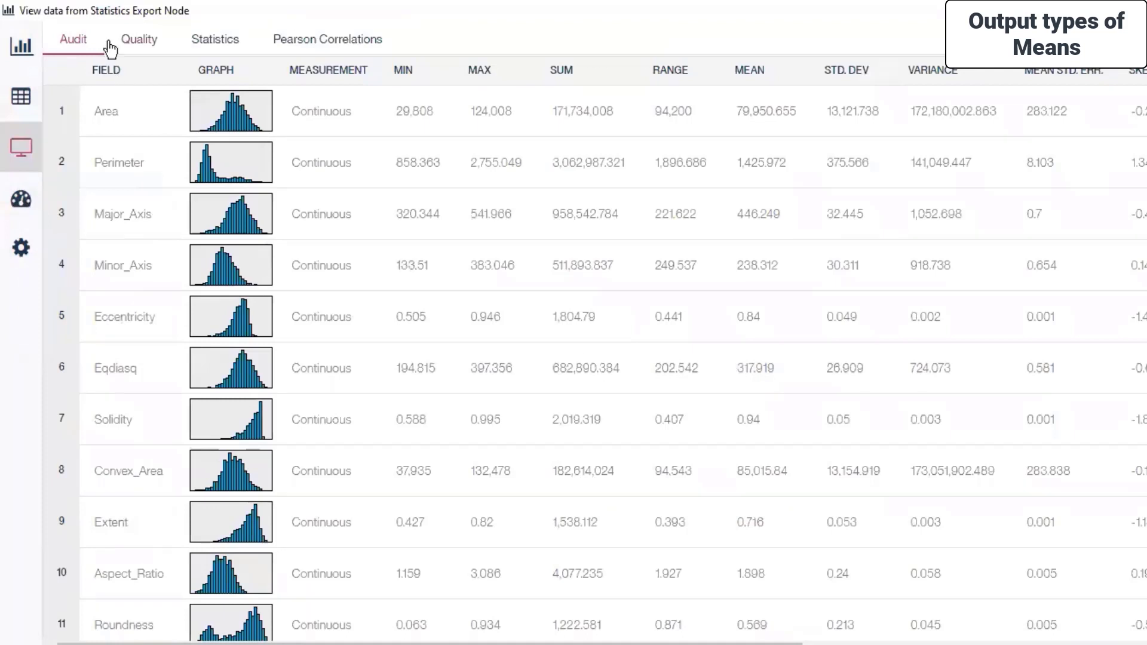
click(153, 43)
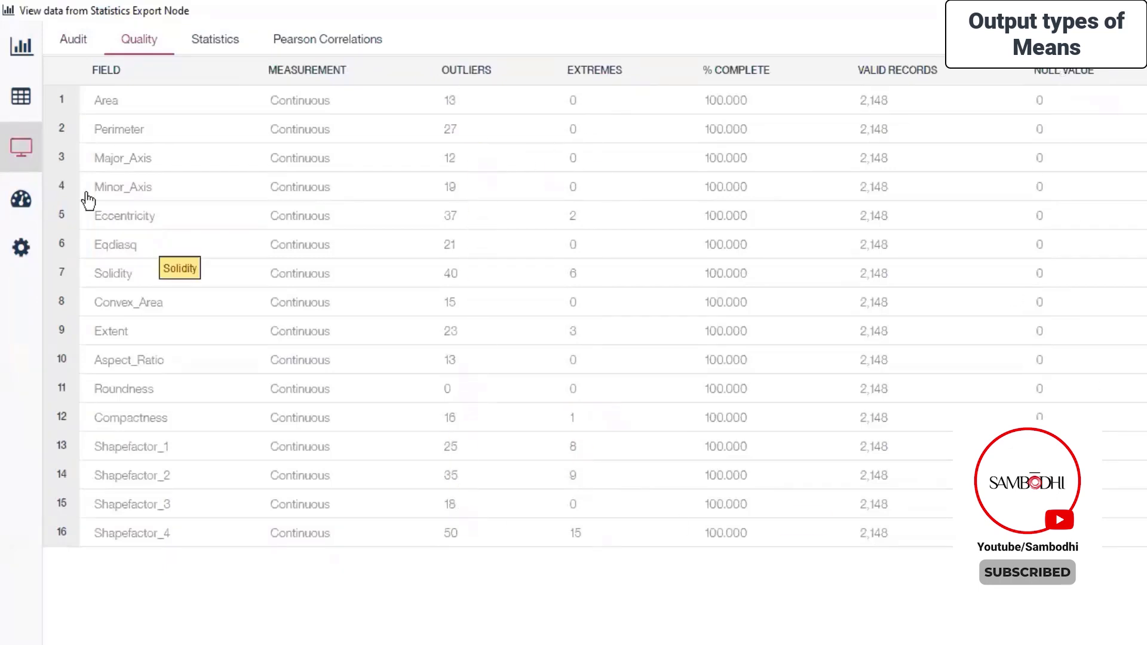
click(196, 43)
scroll(579, 180, down, 15)
scroll(580, 180, down, 5)
scroll(579, 181, up, 10)
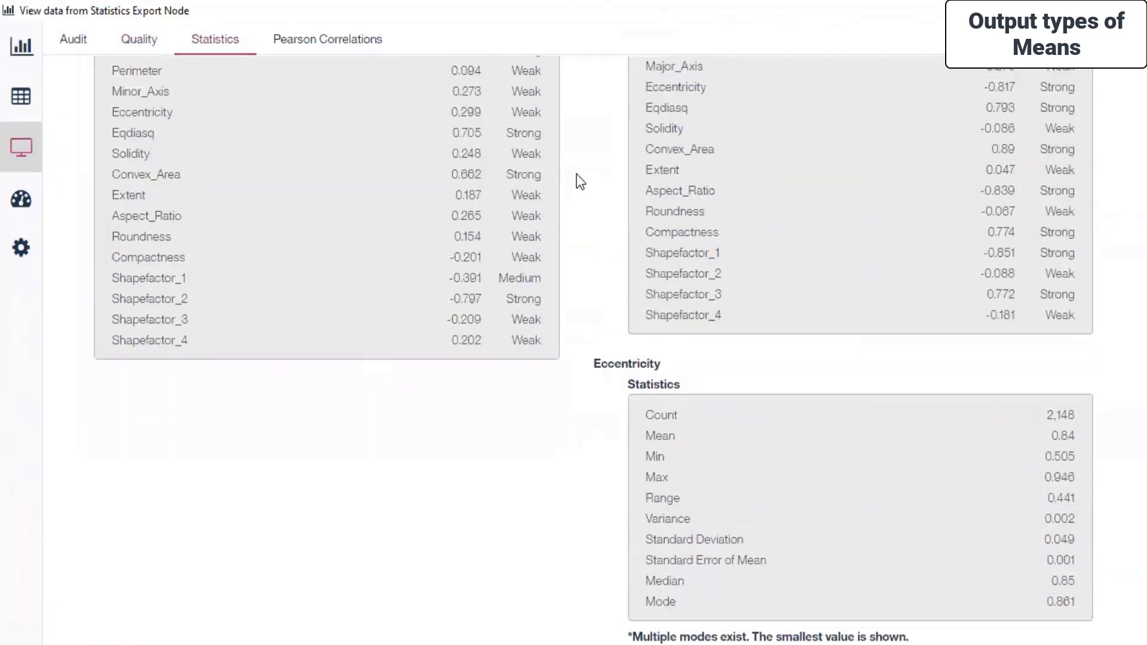
scroll(579, 181, up, 10)
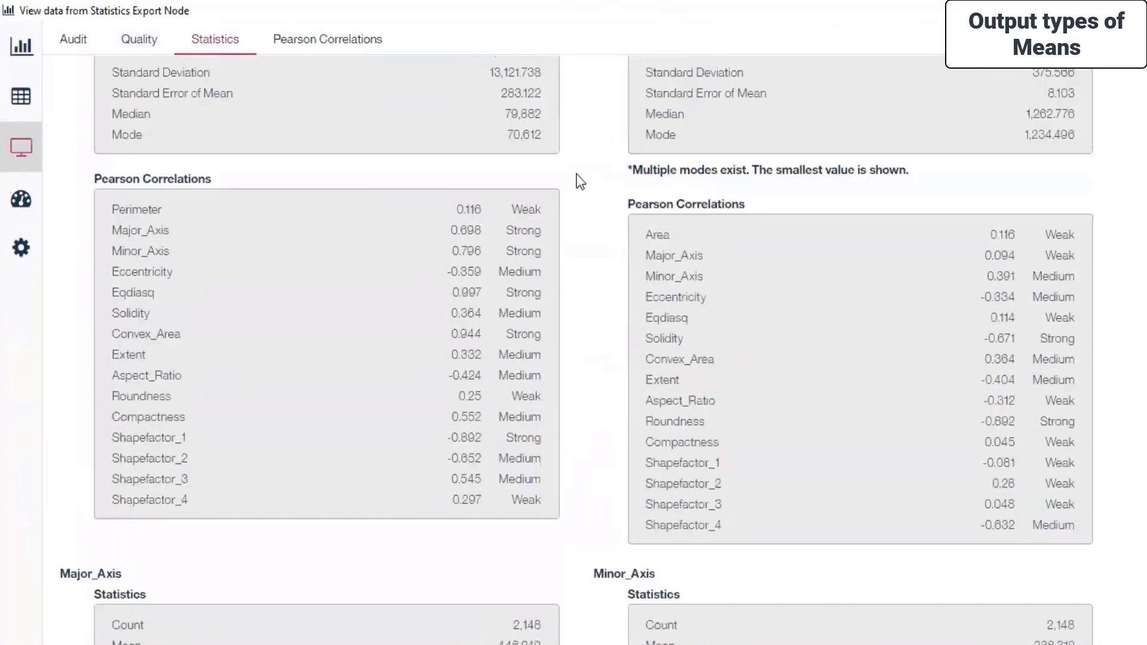
Inspect the Pearson correlation matrix, then bring up the data viewer preferences.
click(372, 43)
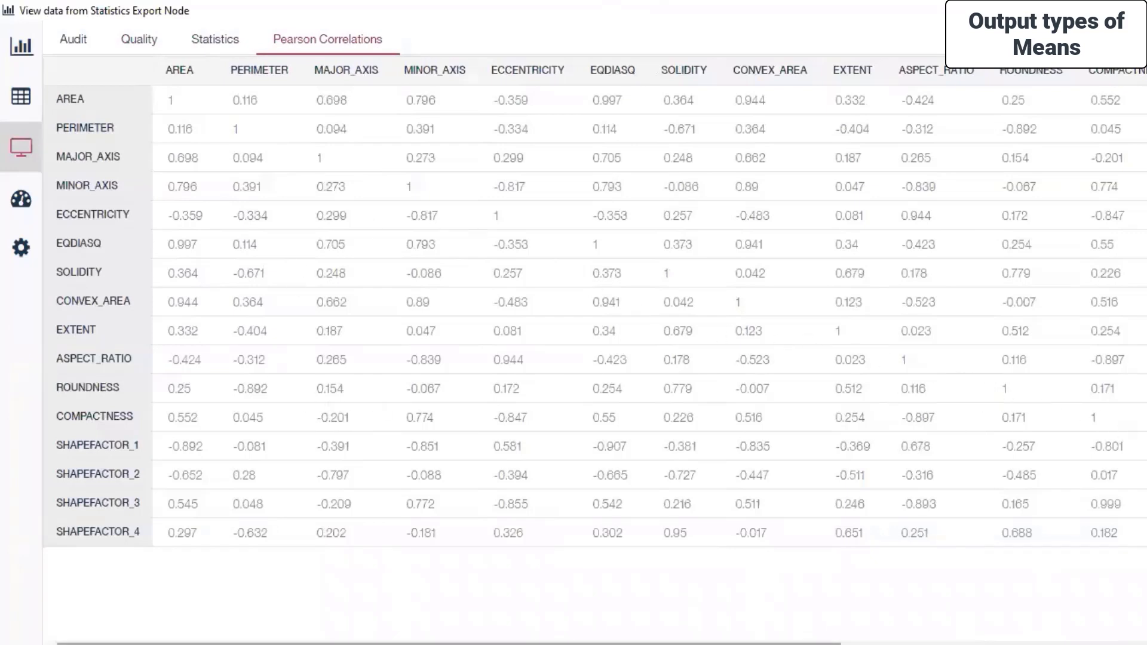
drag(448, 644, 760, 644)
scroll(468, 402, left, 5)
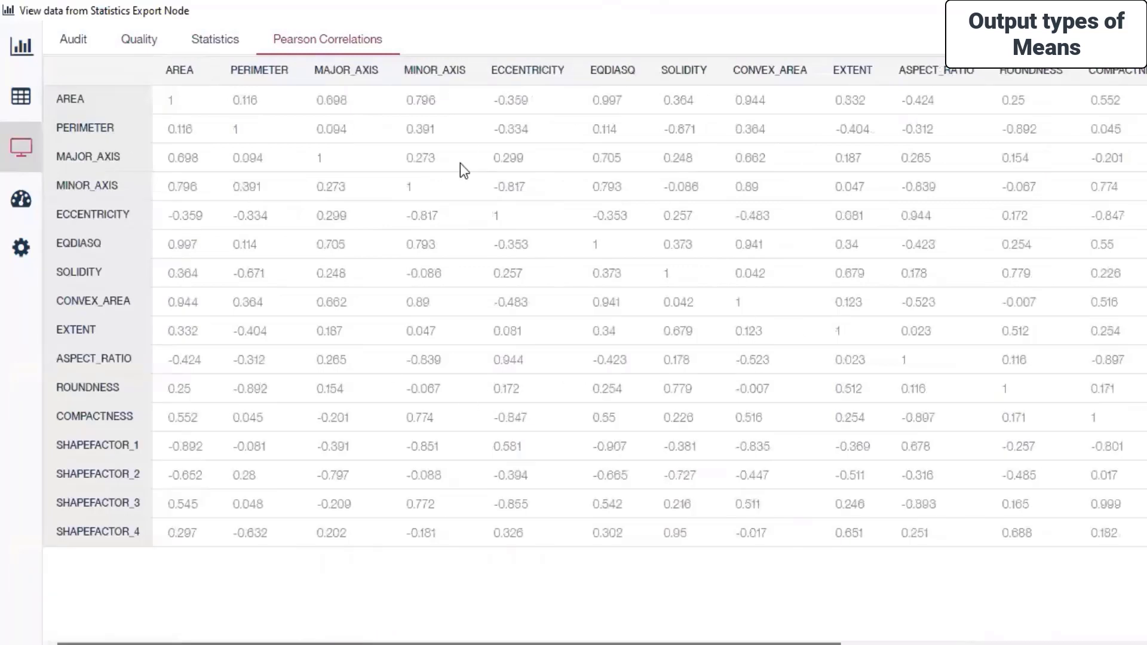
click(21, 248)
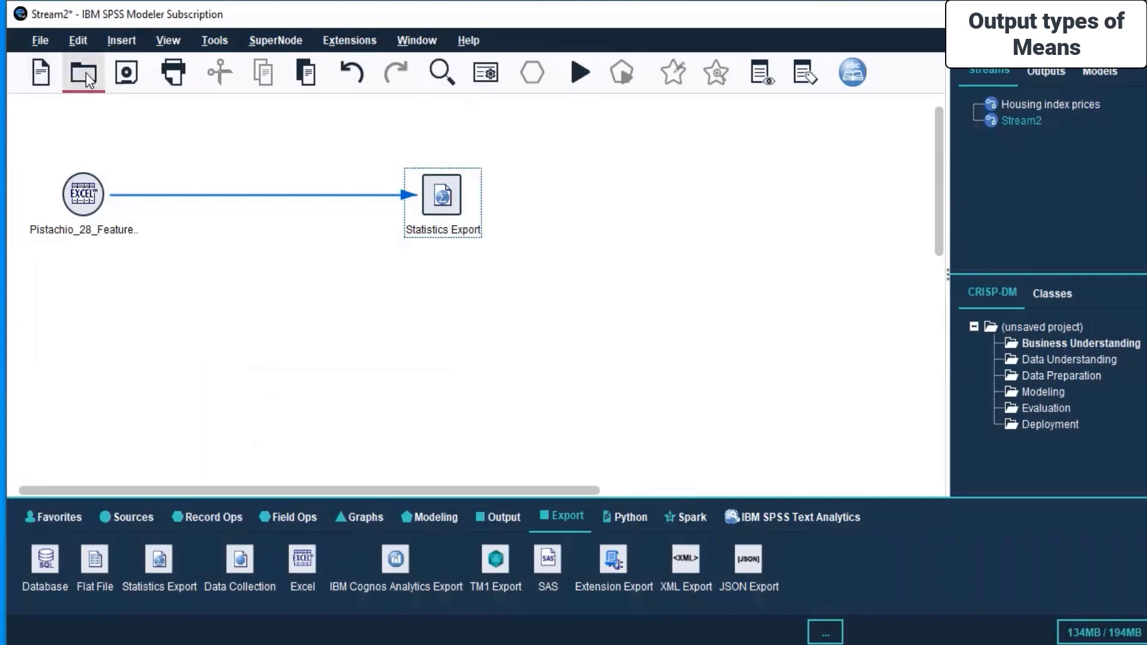
Start saving Stream2, replacing the file name with 'Pistachio'.
click(124, 77)
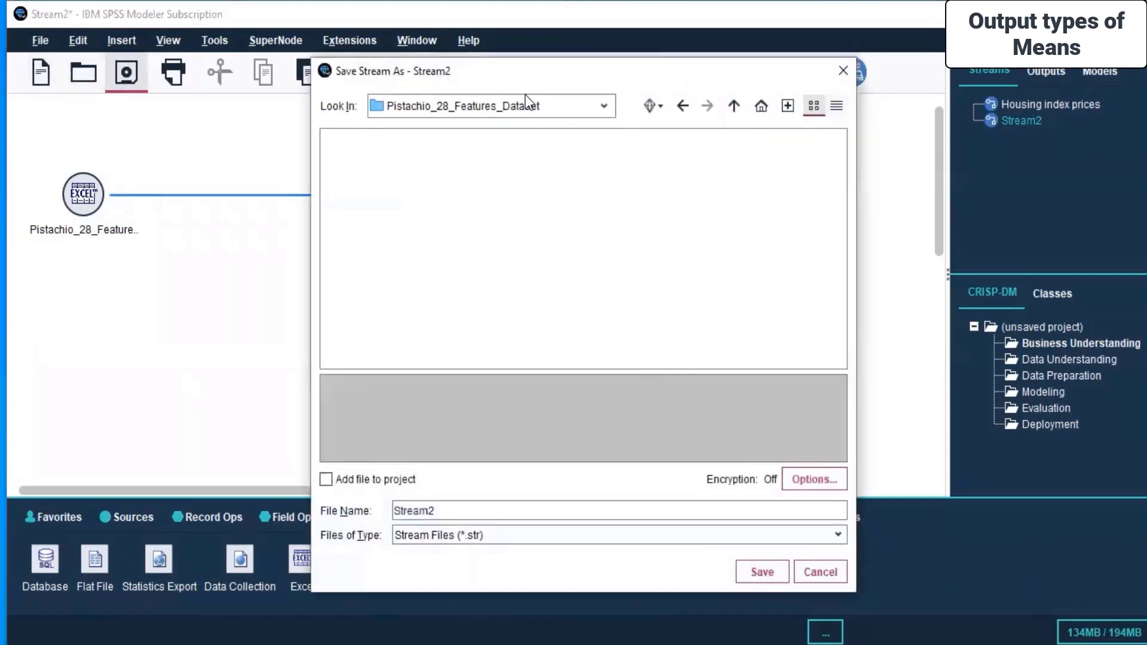
double_click(453, 512)
text(Pistachio)
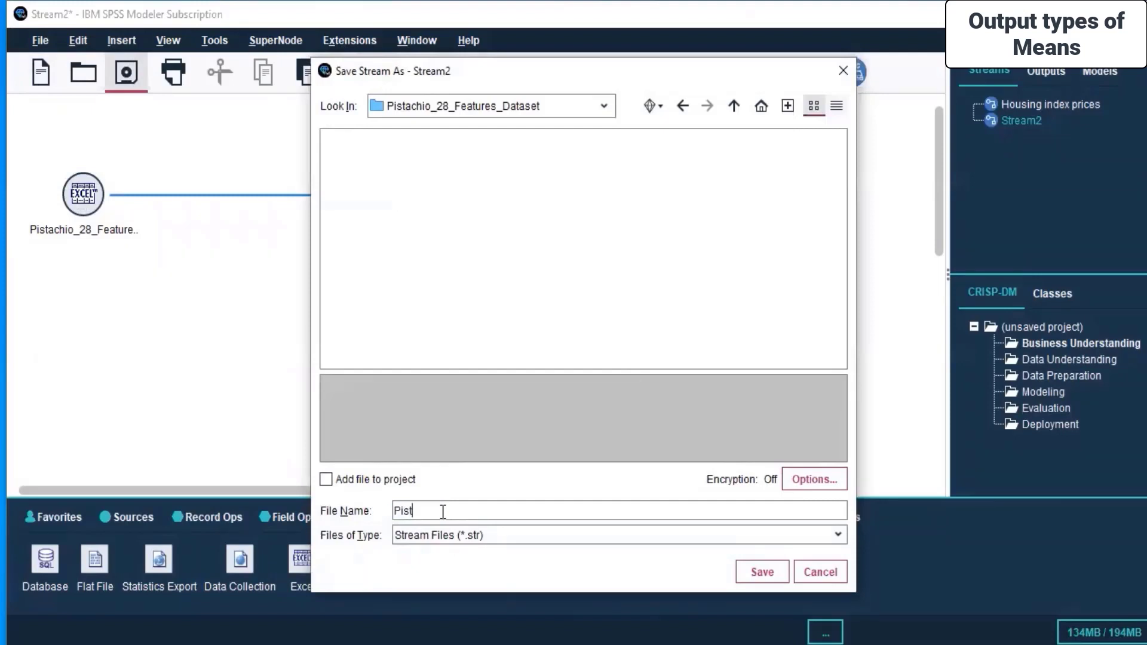